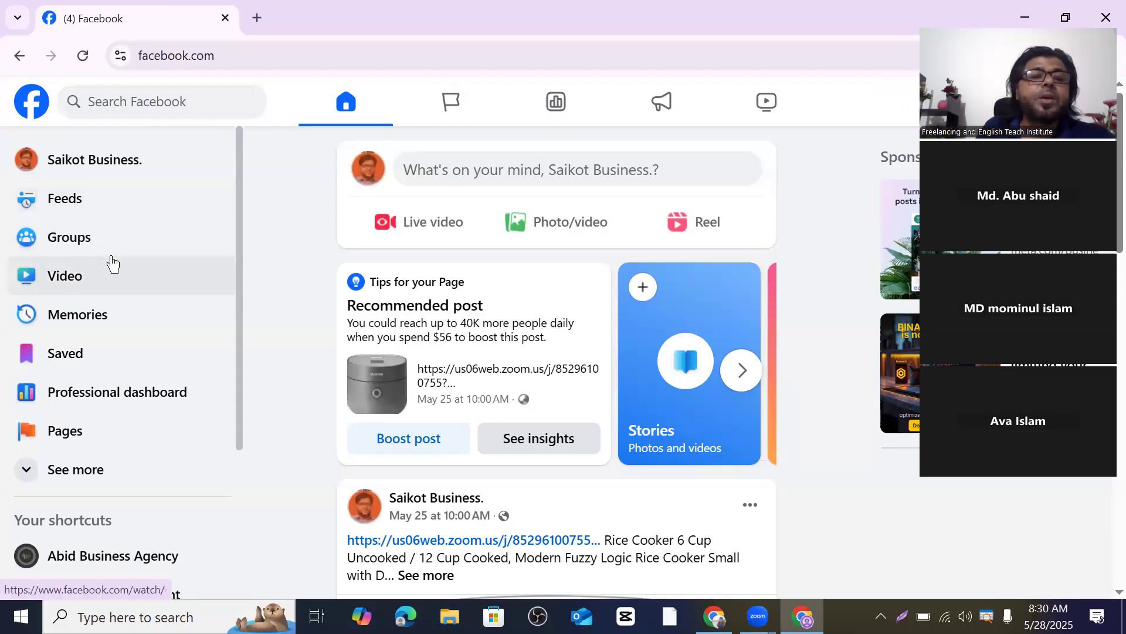
Expand the full list of Facebook shortcuts and open the Page's professional dashboard
scroll(112, 264, "down", 1)
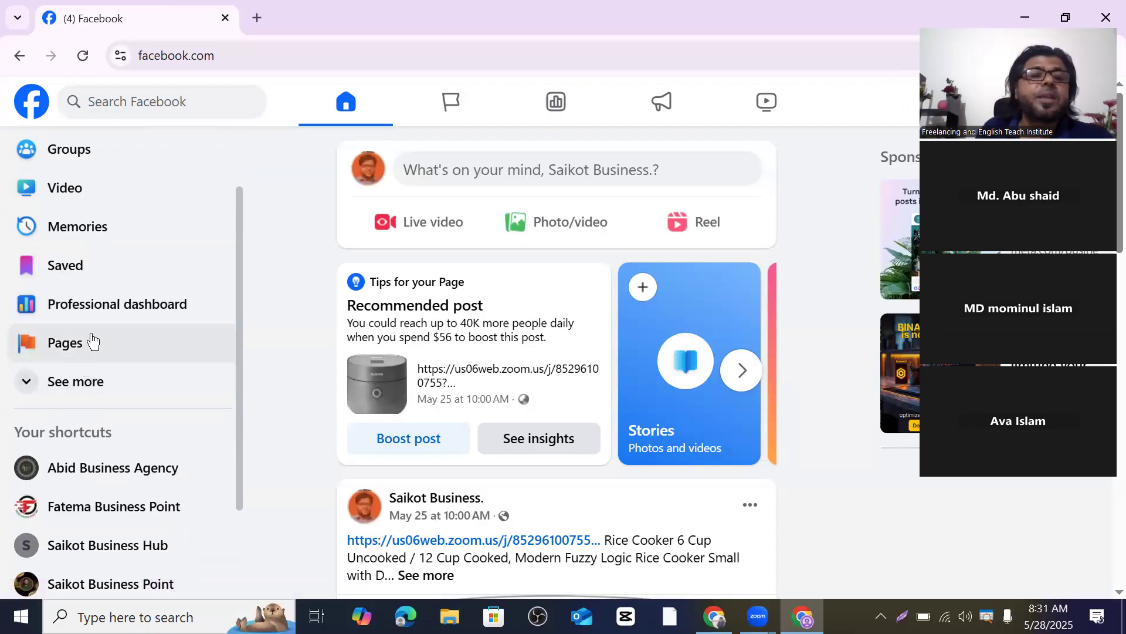
scroll(152, 323, "up", 1)
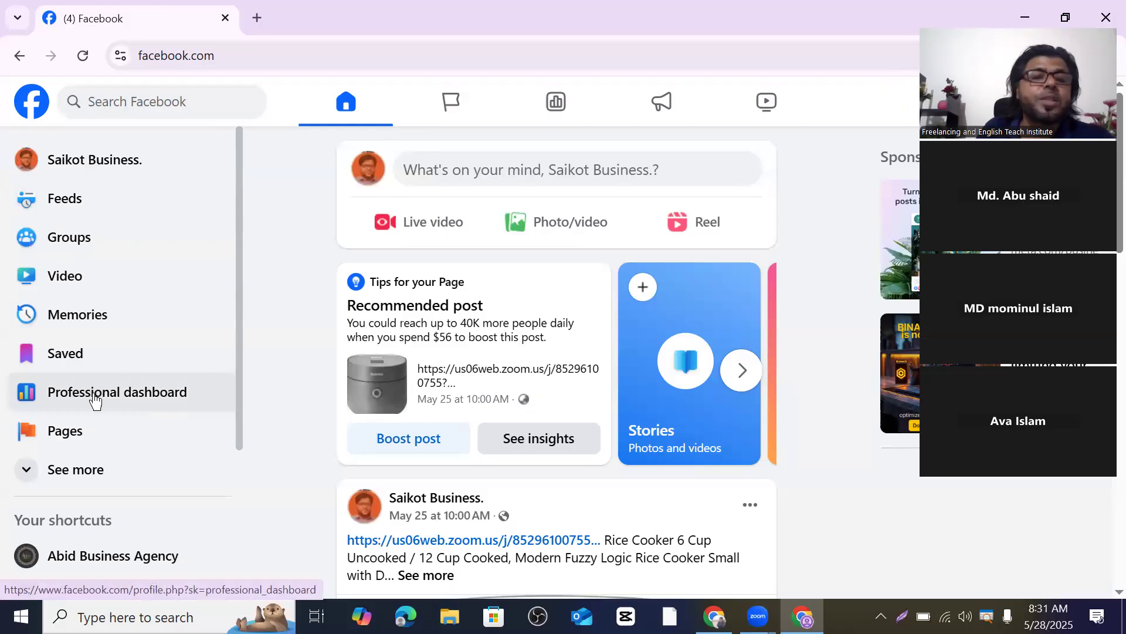
left_click(76, 483)
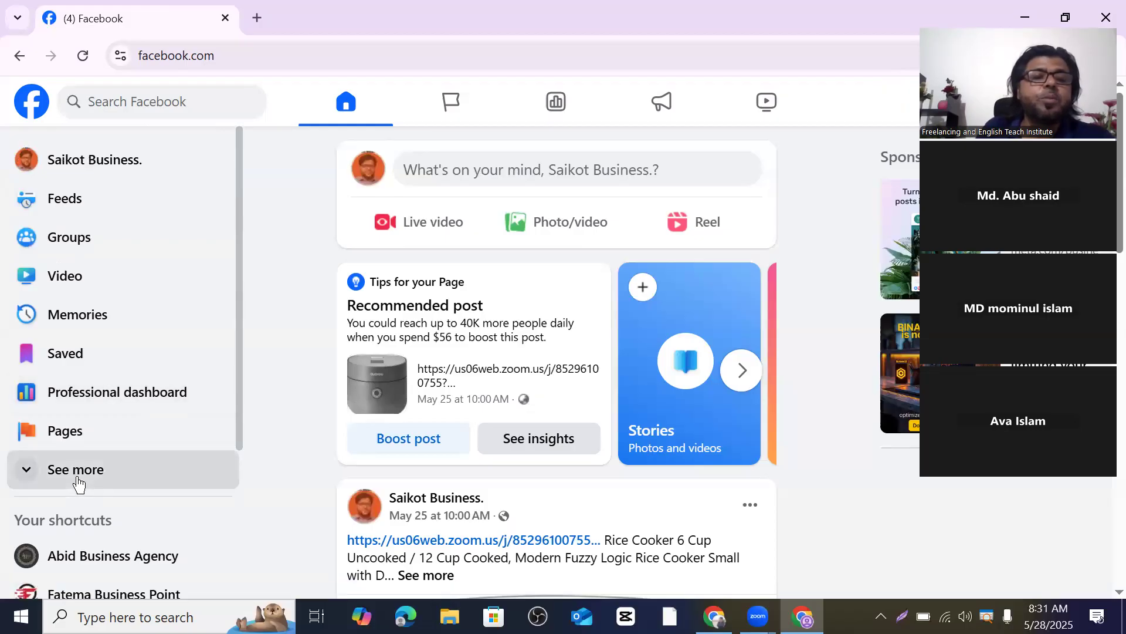
scroll(123, 381, "down", 4)
scroll(125, 375, "down", 4)
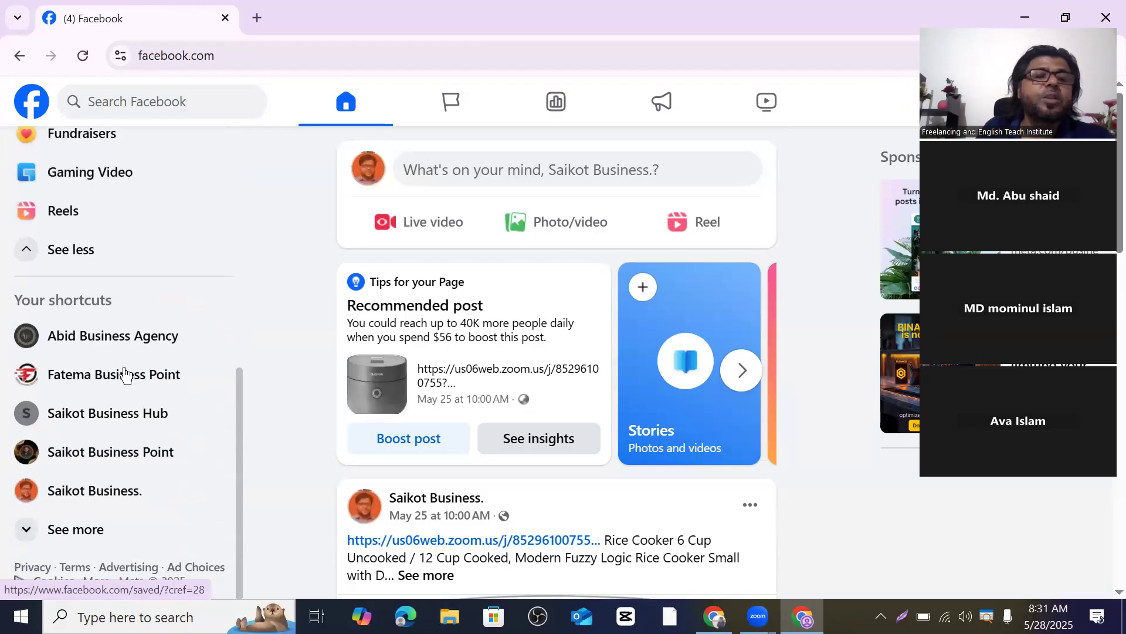
scroll(133, 374, "up", 8)
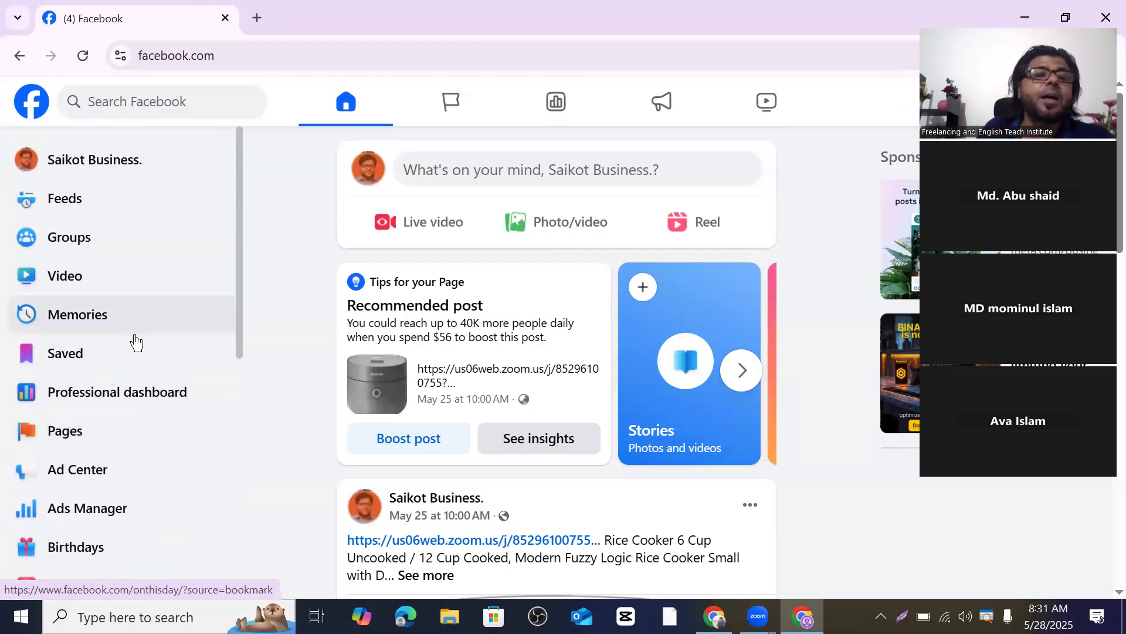
left_click(124, 396)
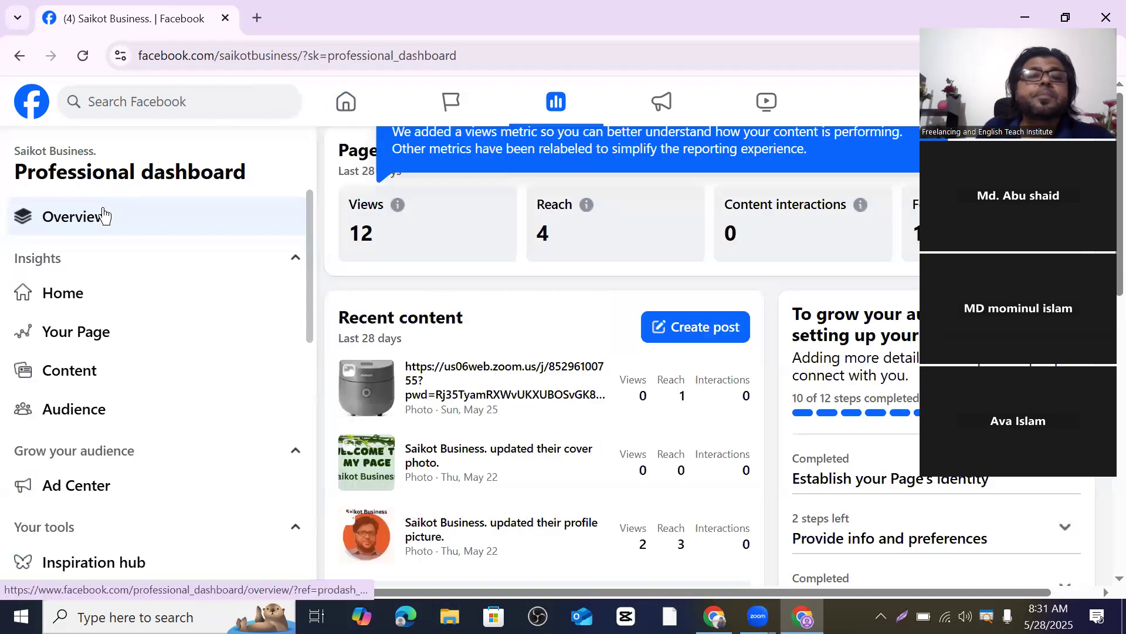
Open Meta Business Suite from the professional dashboard's platform tools
scroll(114, 259, "down", 5)
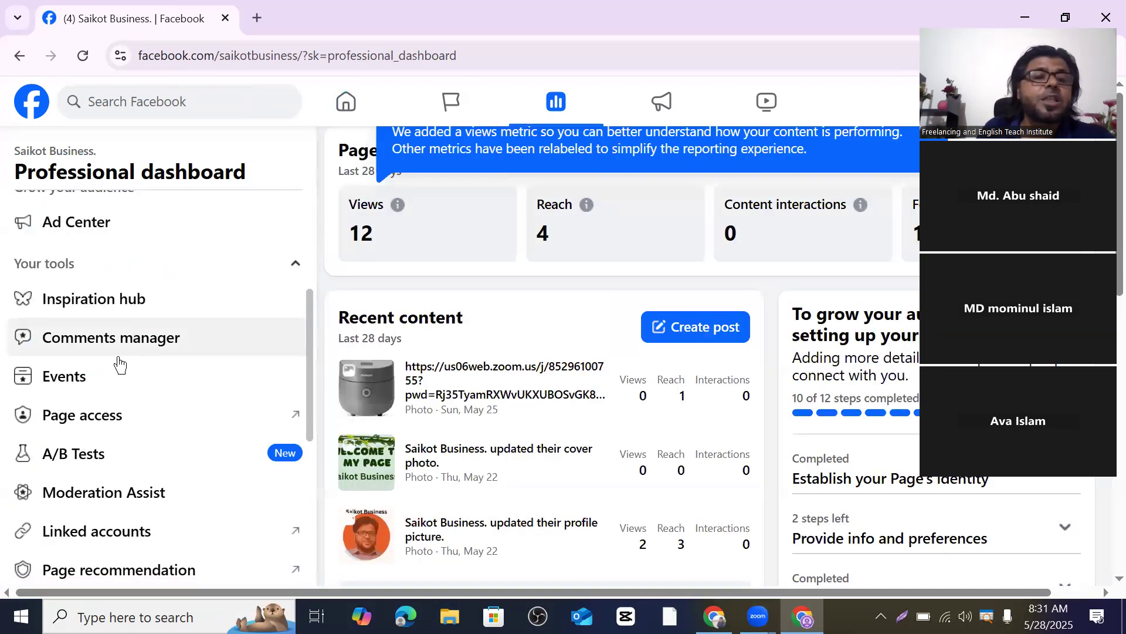
scroll(102, 385, "down", 5)
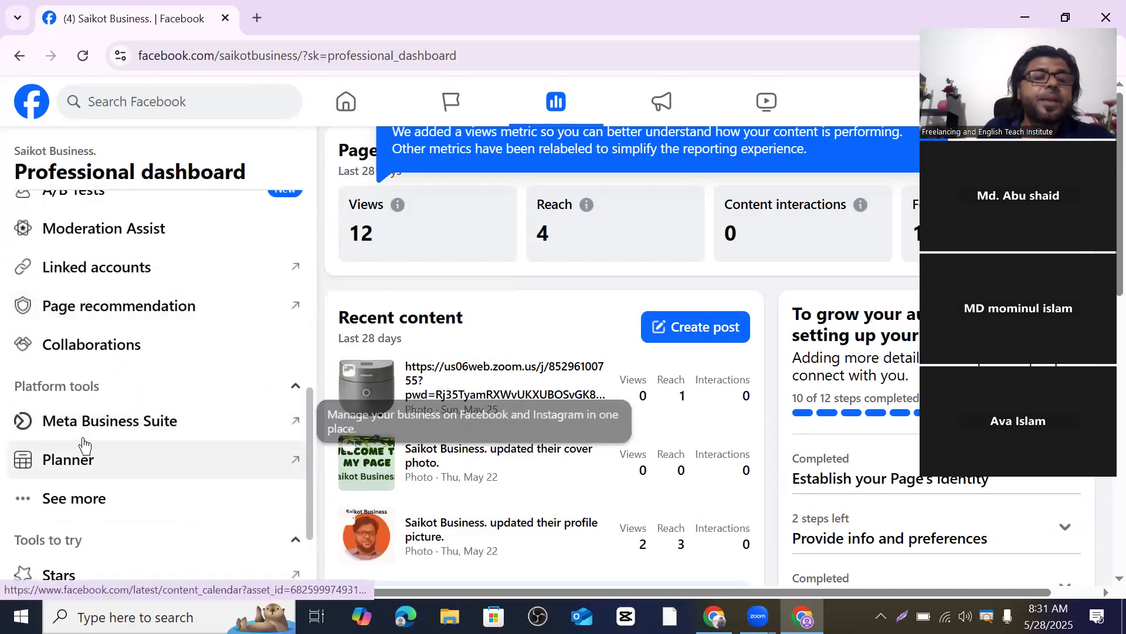
left_click(122, 429)
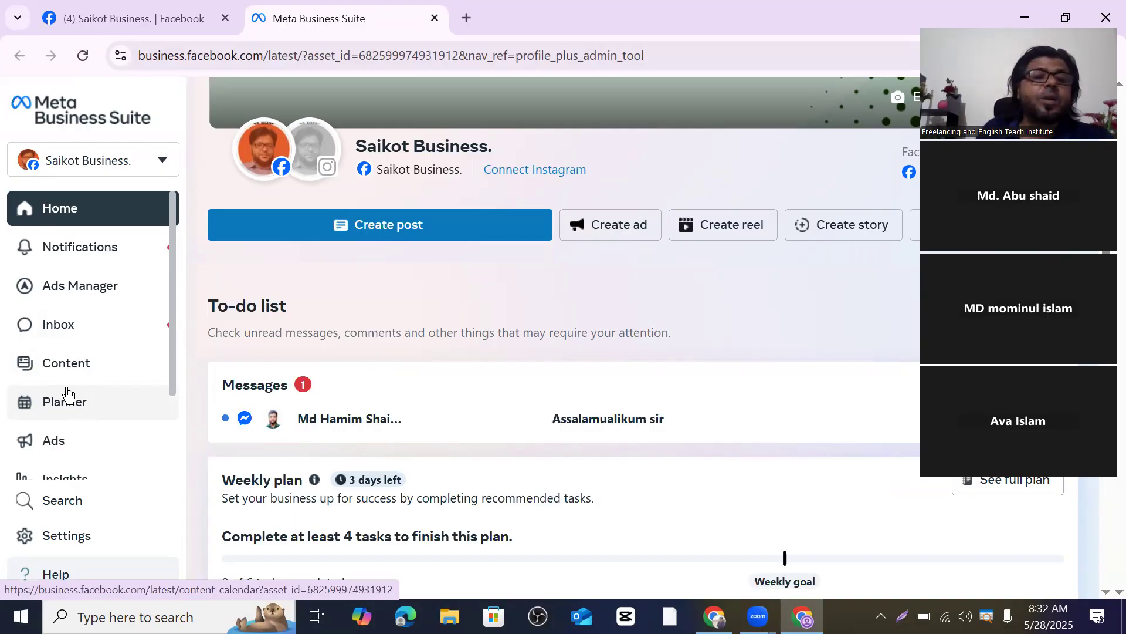
left_click(60, 332)
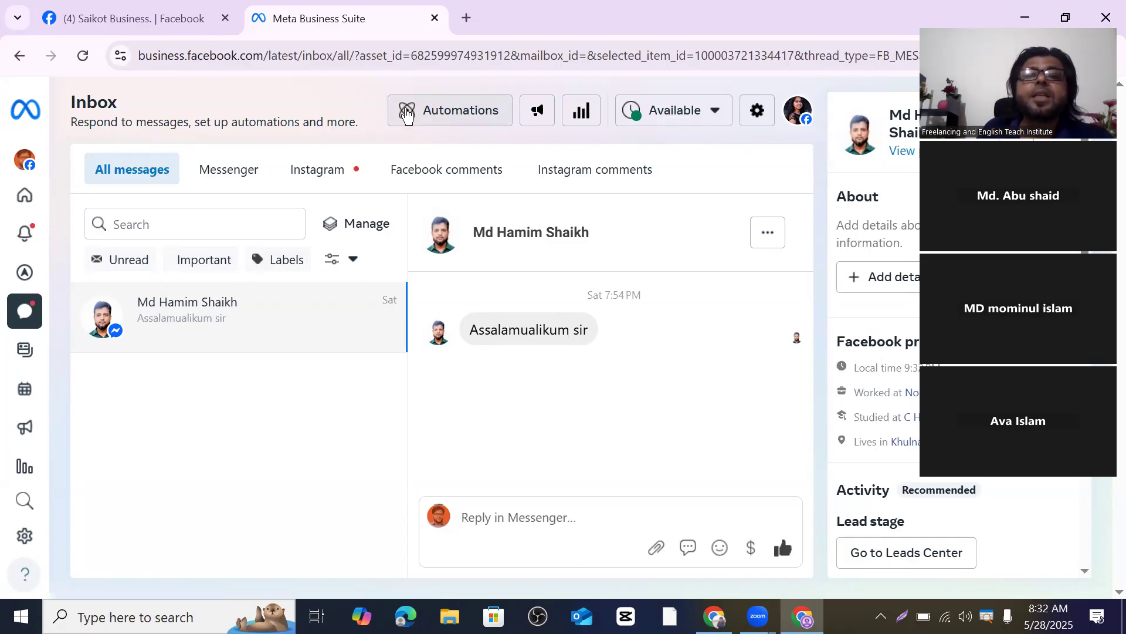
left_click(446, 122)
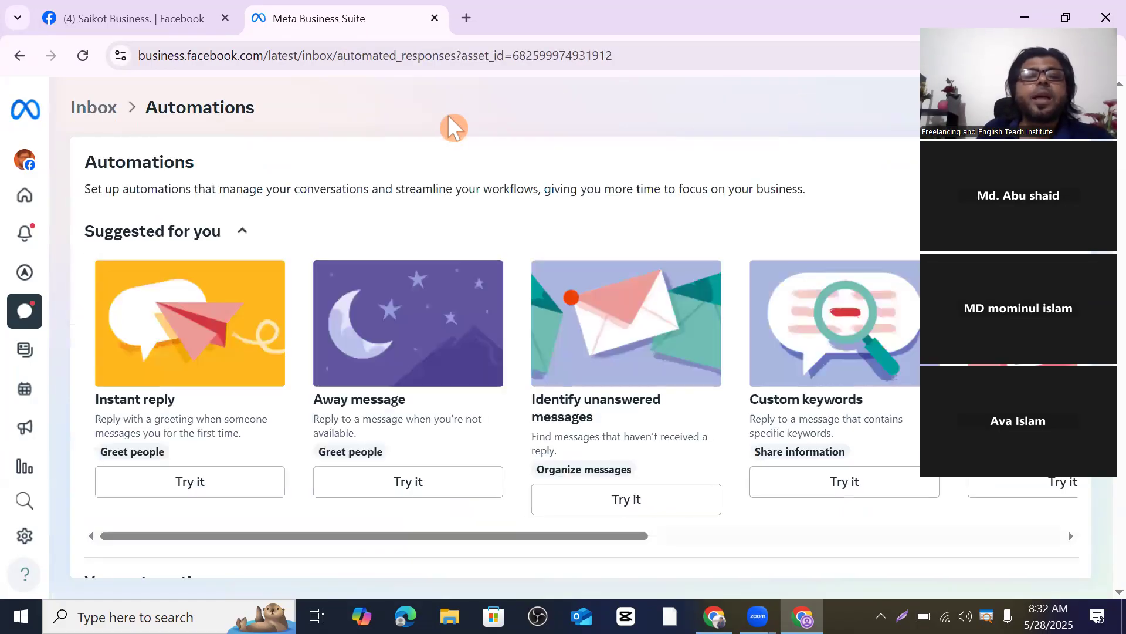
scroll(632, 310, "down", 3)
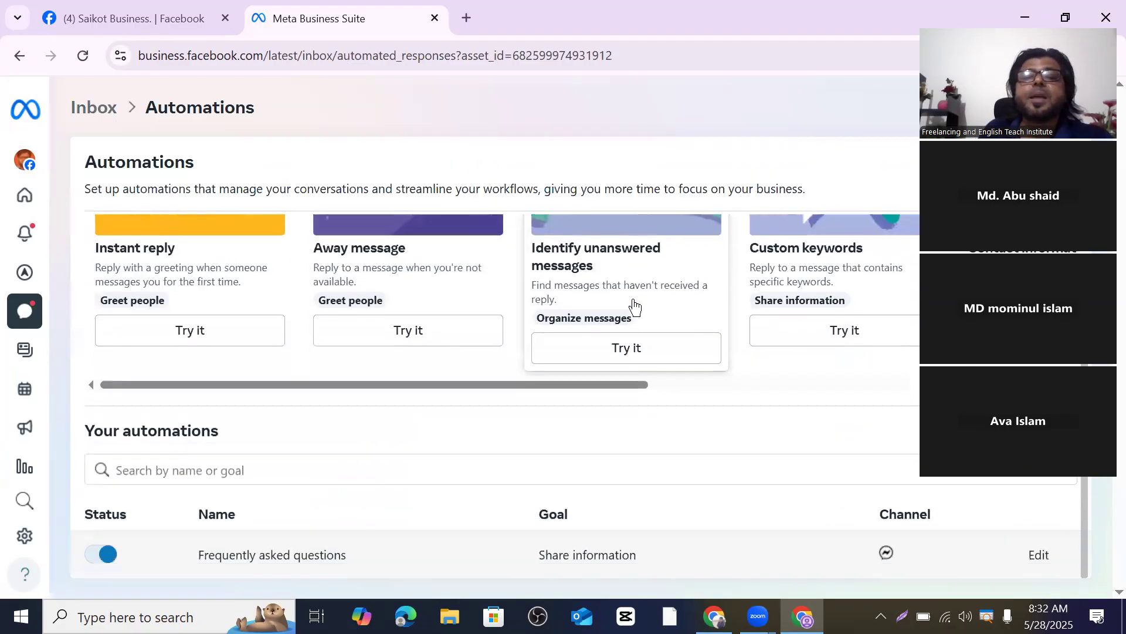
scroll(531, 305, "up", 3)
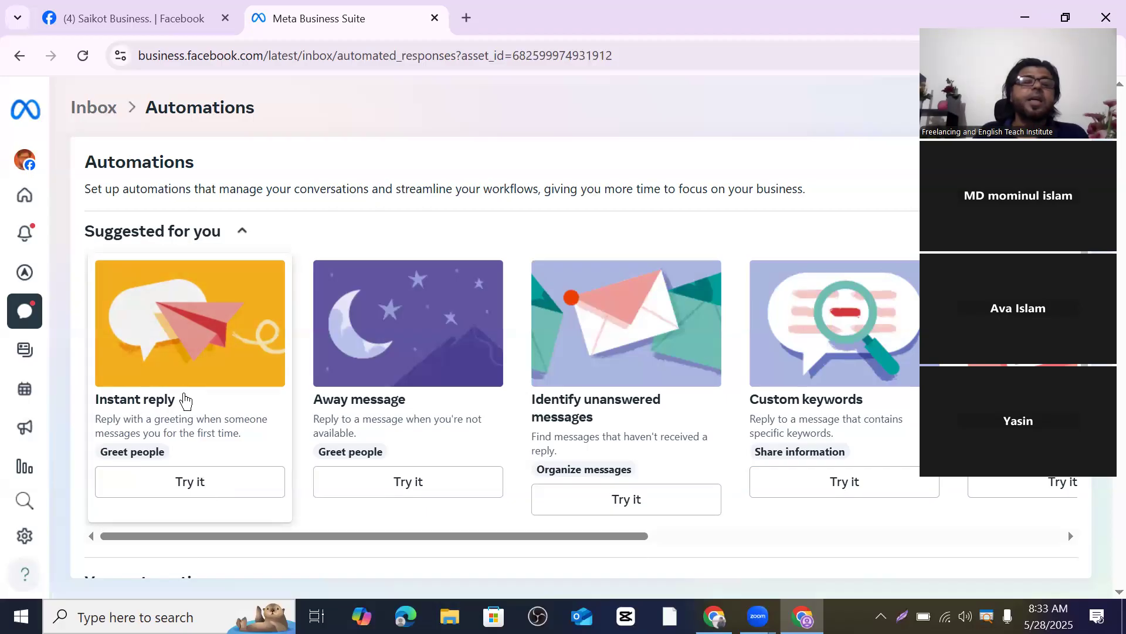
Open the suggested Instant reply automation for editing and look over its settings
left_click(186, 357)
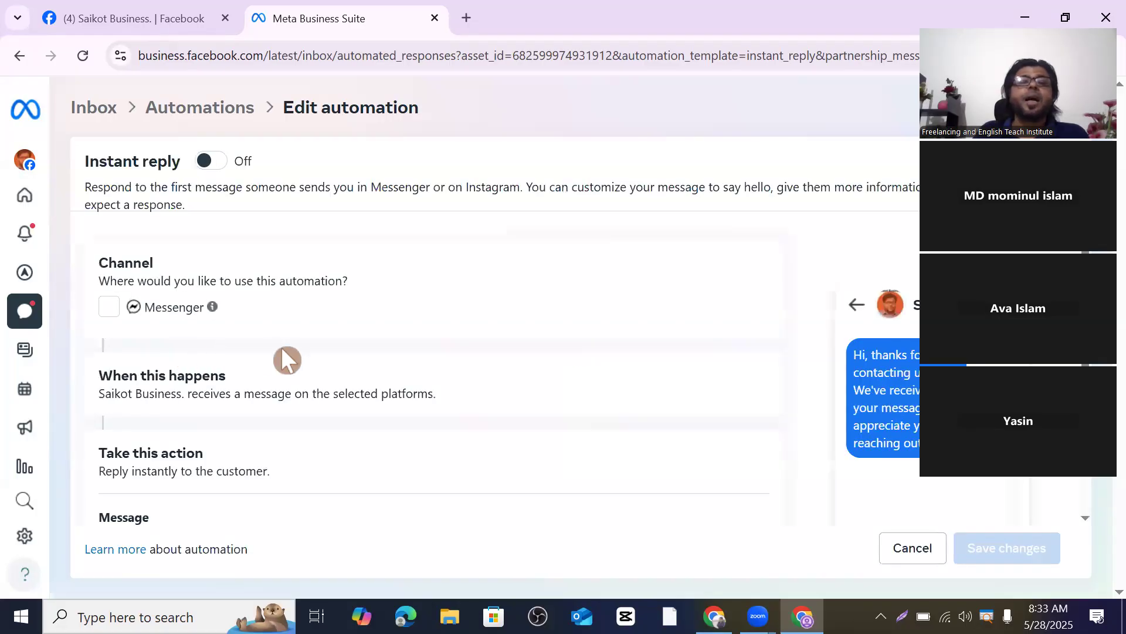
scroll(282, 377, "down", 4)
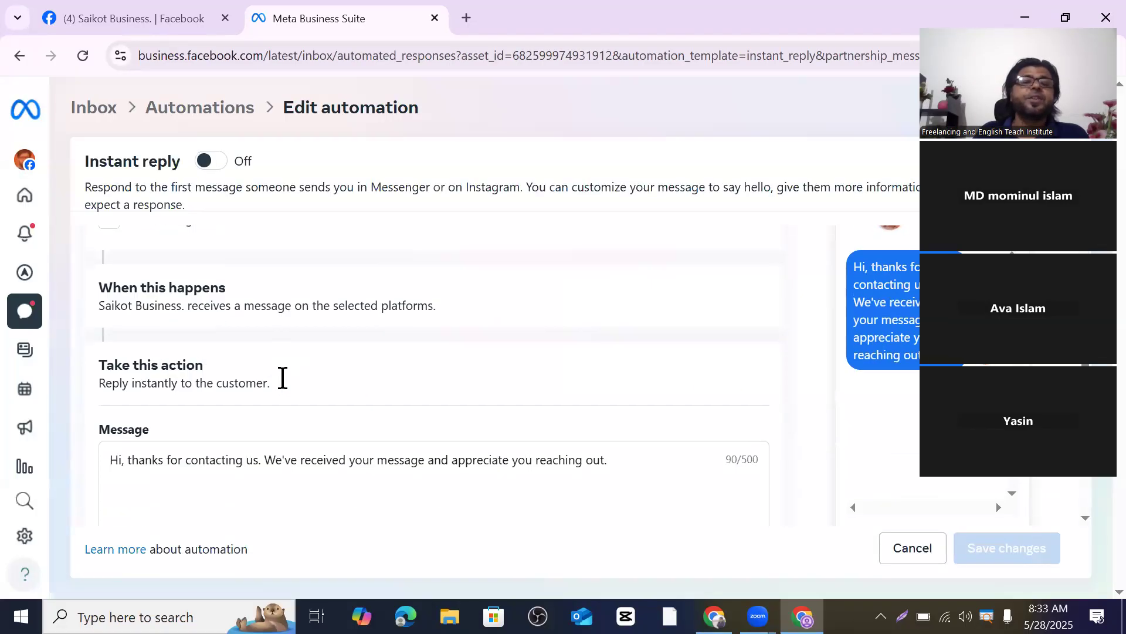
scroll(282, 377, "up", 4)
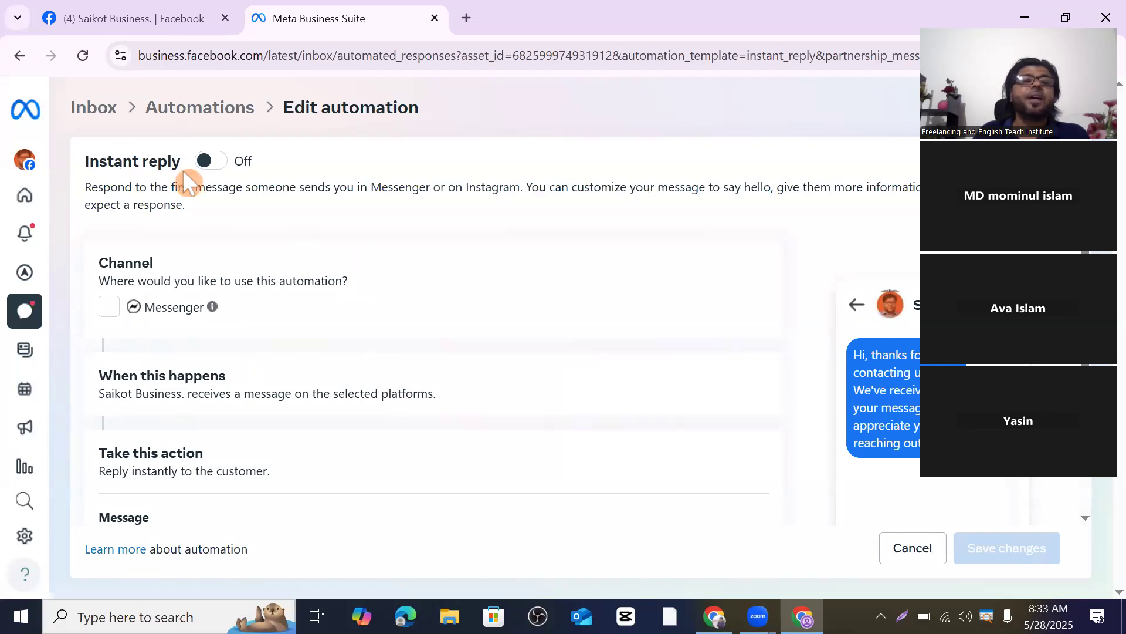
Try to switch on the Instant reply automation
left_click(221, 169)
left_click(221, 169)
left_click(221, 169)
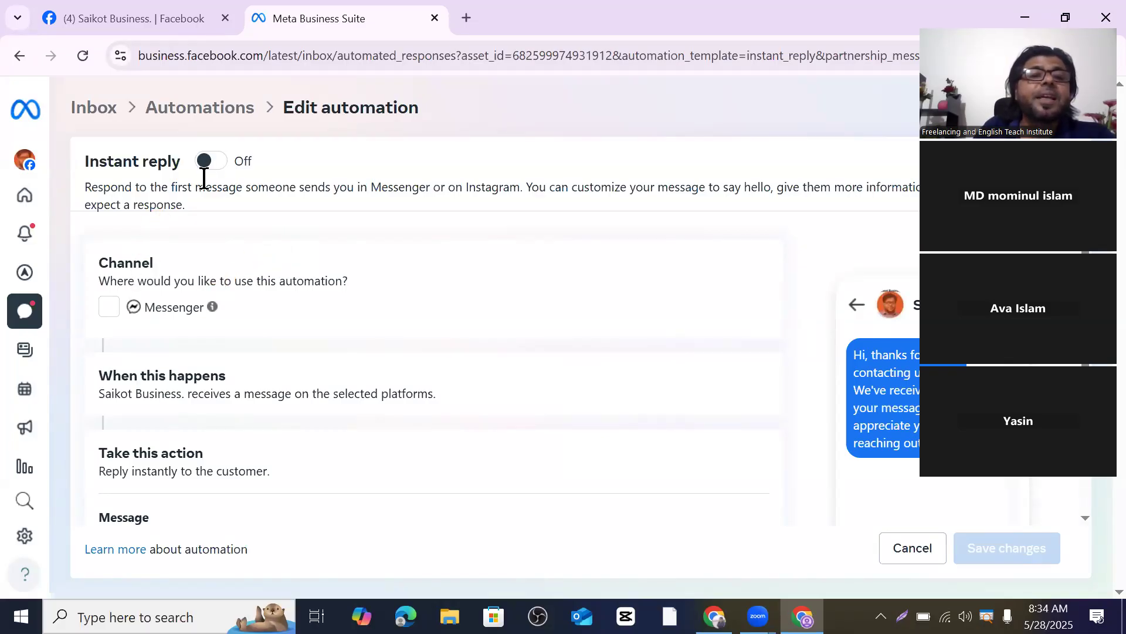
left_click(210, 162)
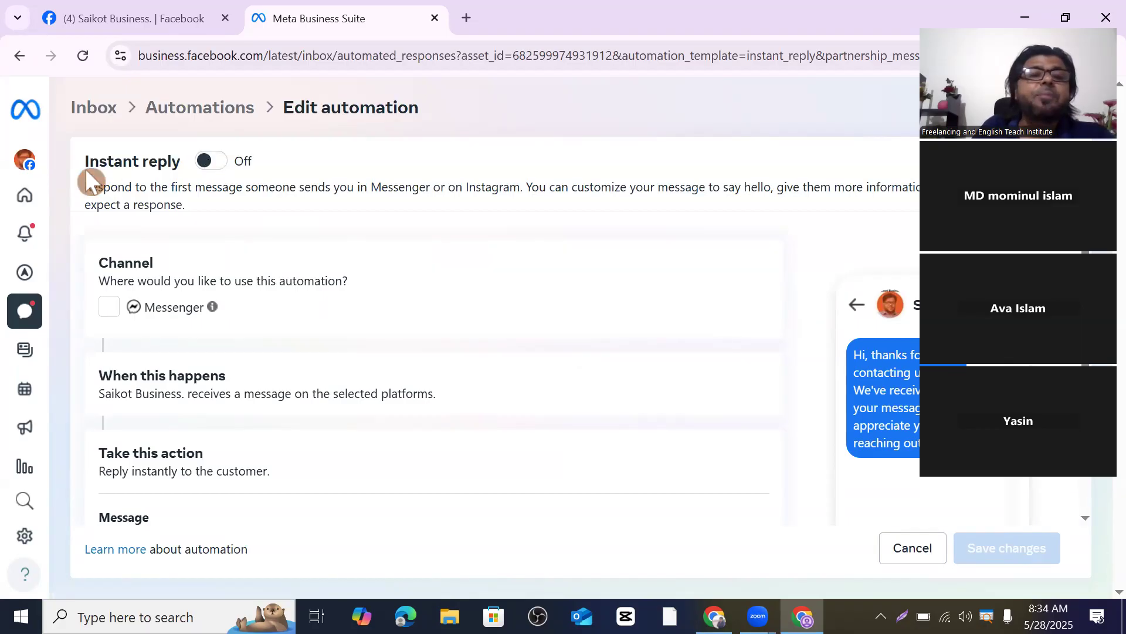
left_click(220, 163)
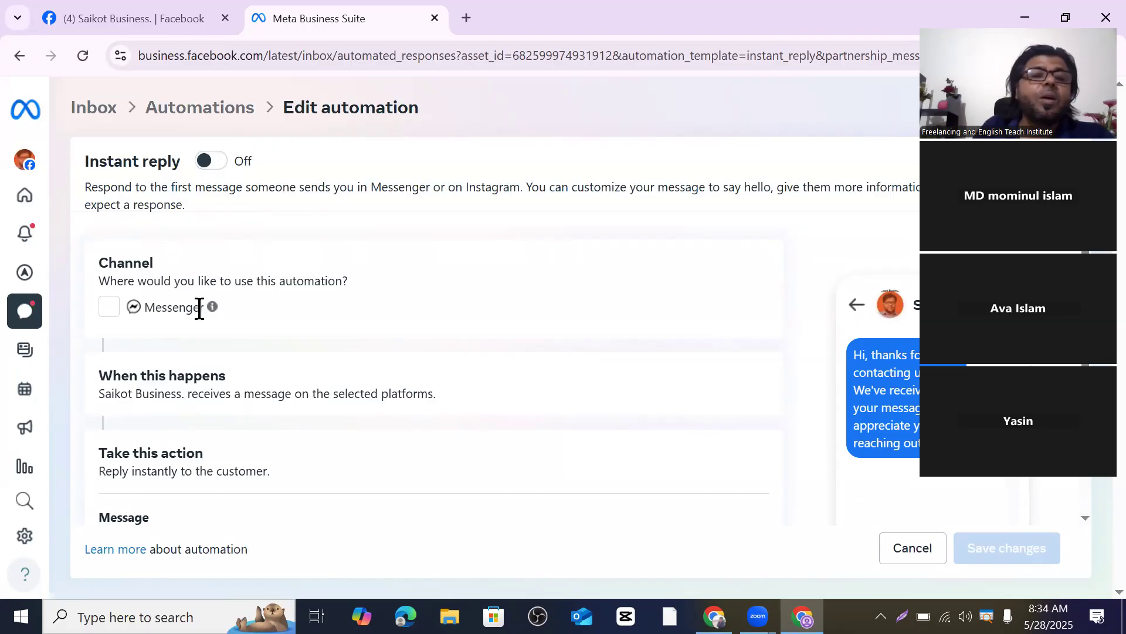
Select Messenger as the channel for the instant reply, and review its default message and chat preview
left_click(109, 307)
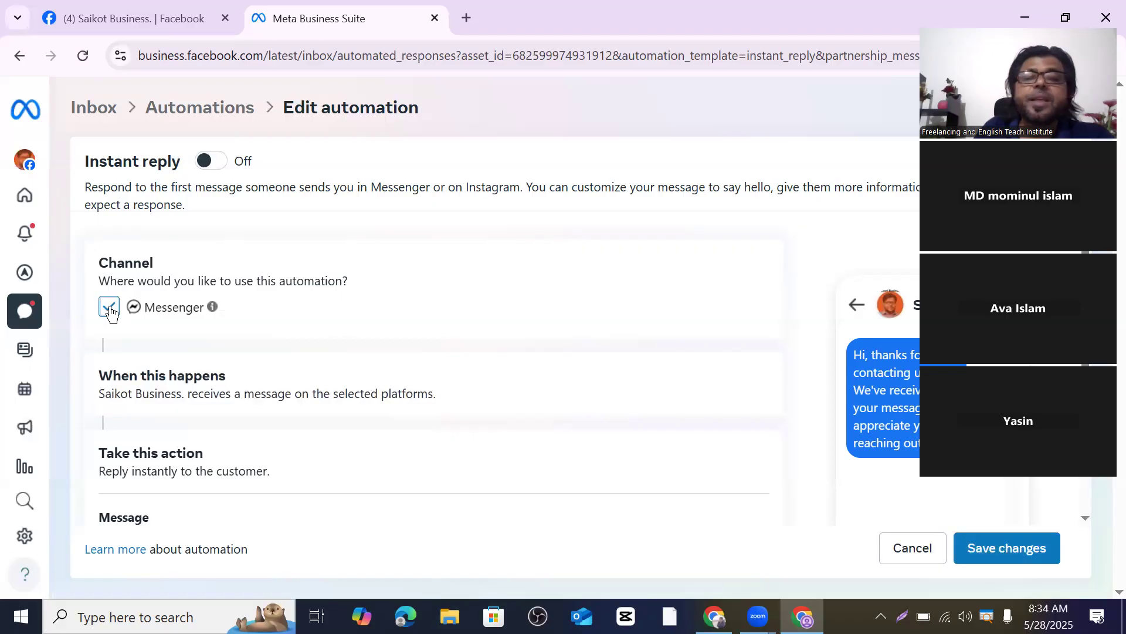
scroll(206, 327, "down", 1)
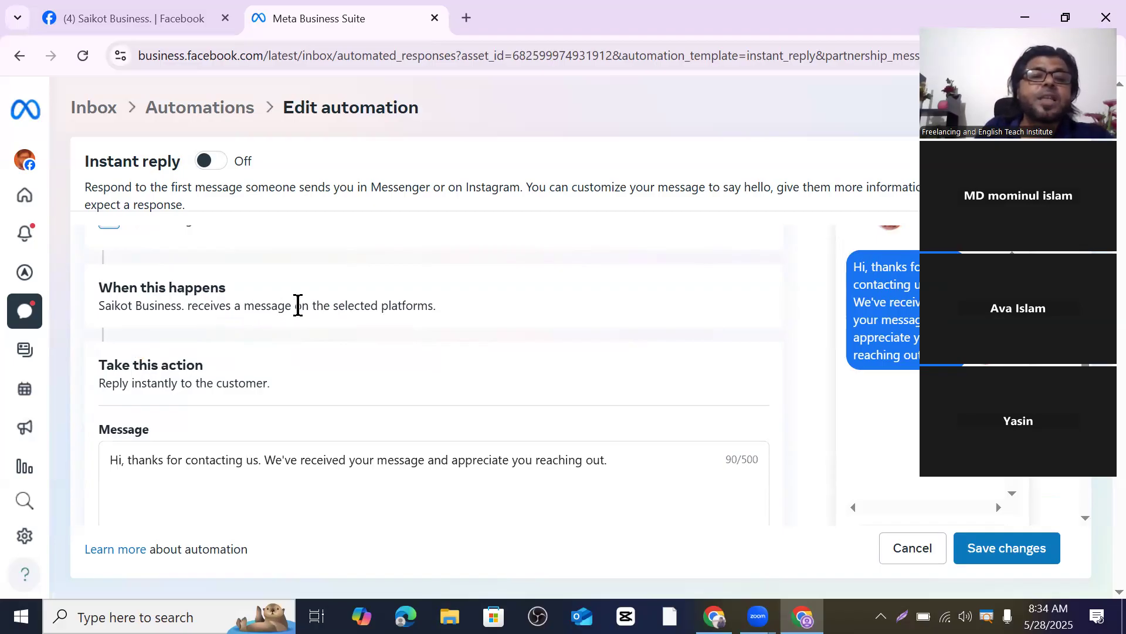
scroll(299, 305, "down", 2)
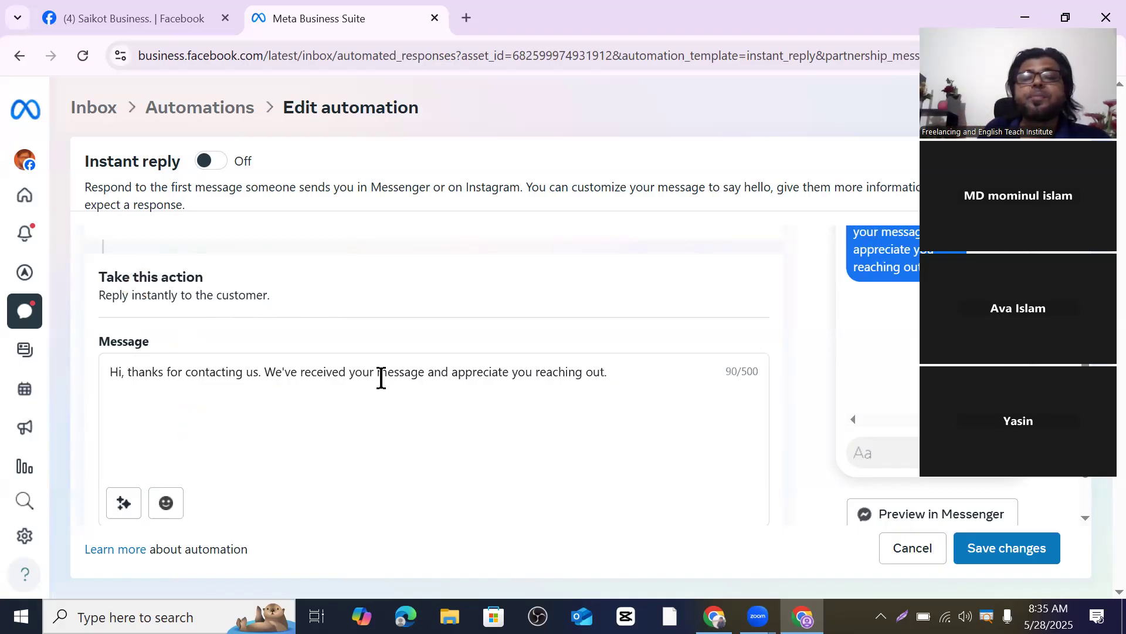
scroll(382, 377, "down", 1)
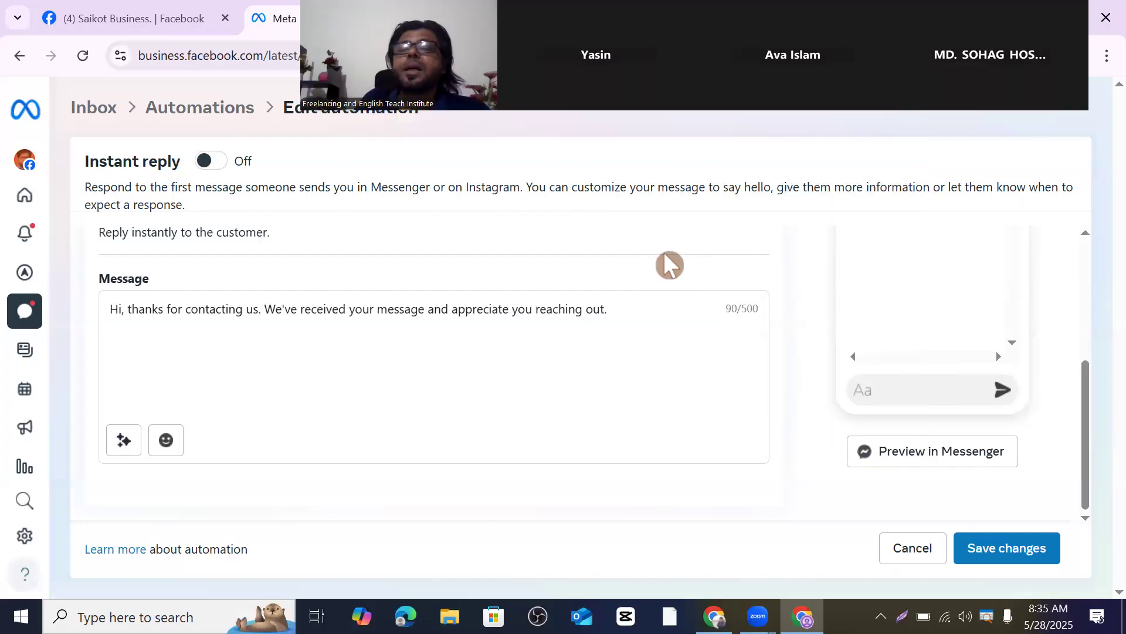
triple_click(413, 365)
left_click(390, 370)
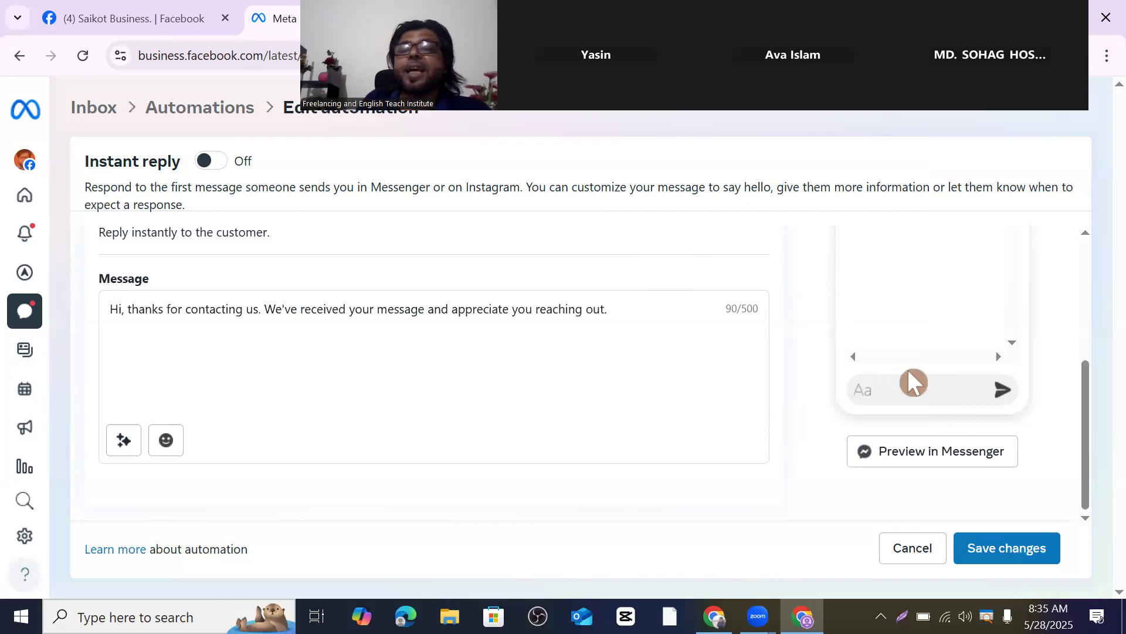
scroll(912, 381, "up", 4)
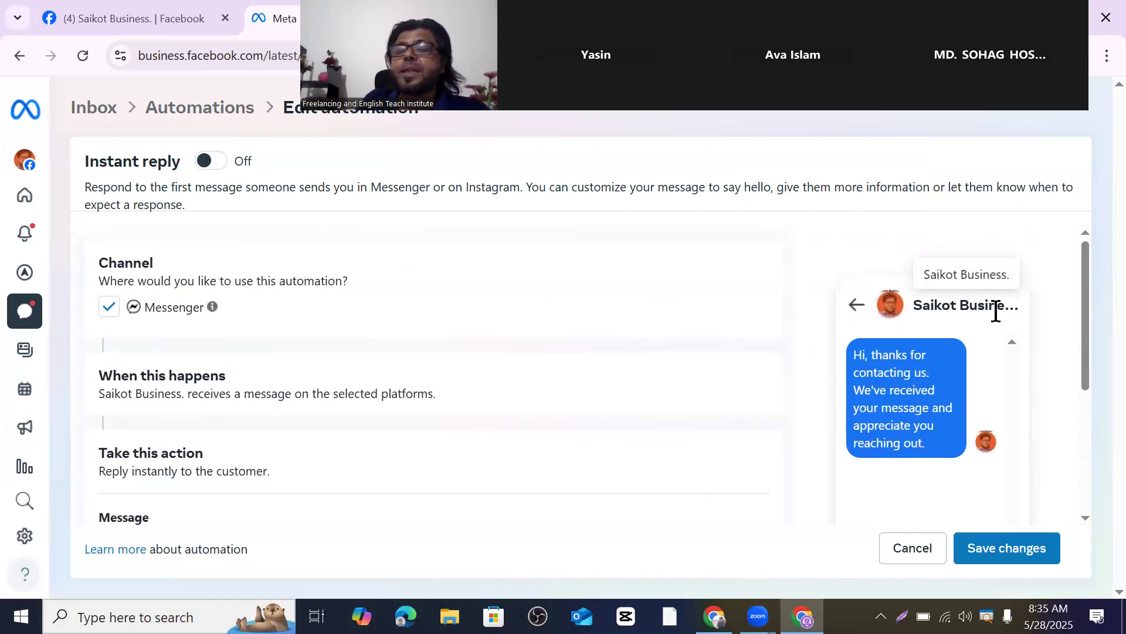
scroll(996, 310, "down", 1)
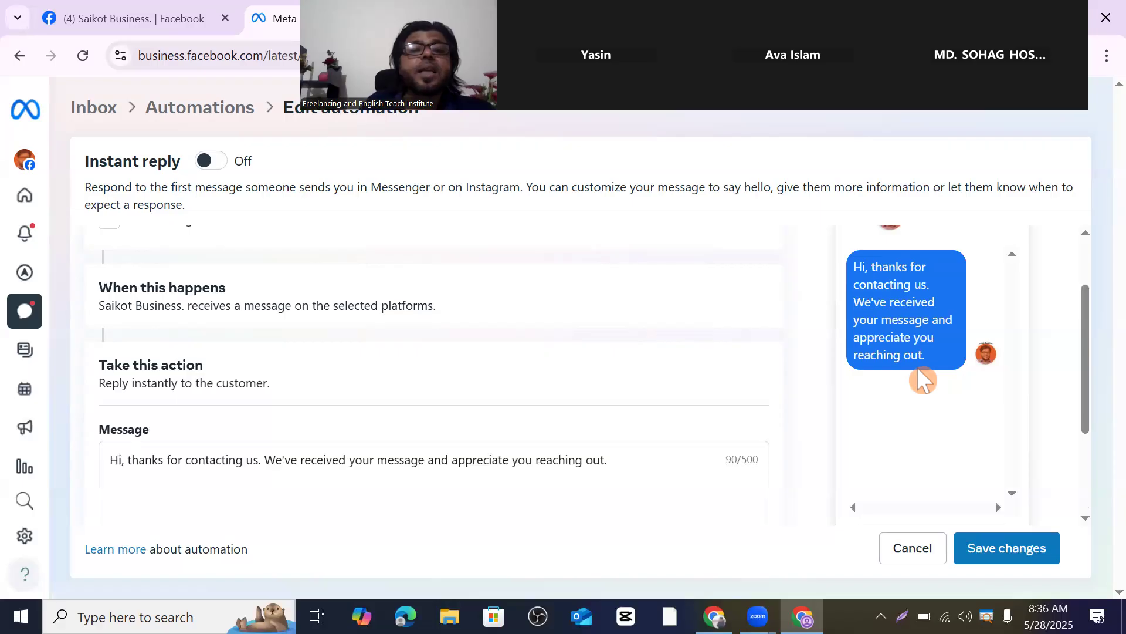
scroll(428, 390, "down", 3)
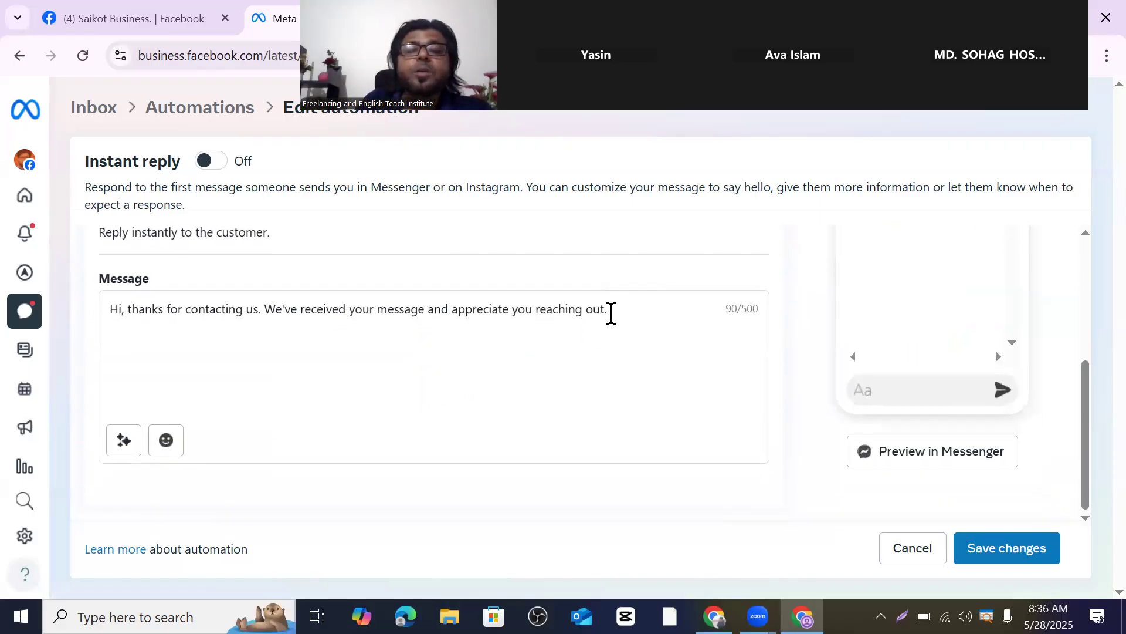
Copy the whole default text of the instant reply message
left_click(512, 342)
left_click_drag(610, 309, 428, 305)
left_click_drag(350, 309, 108, 305)
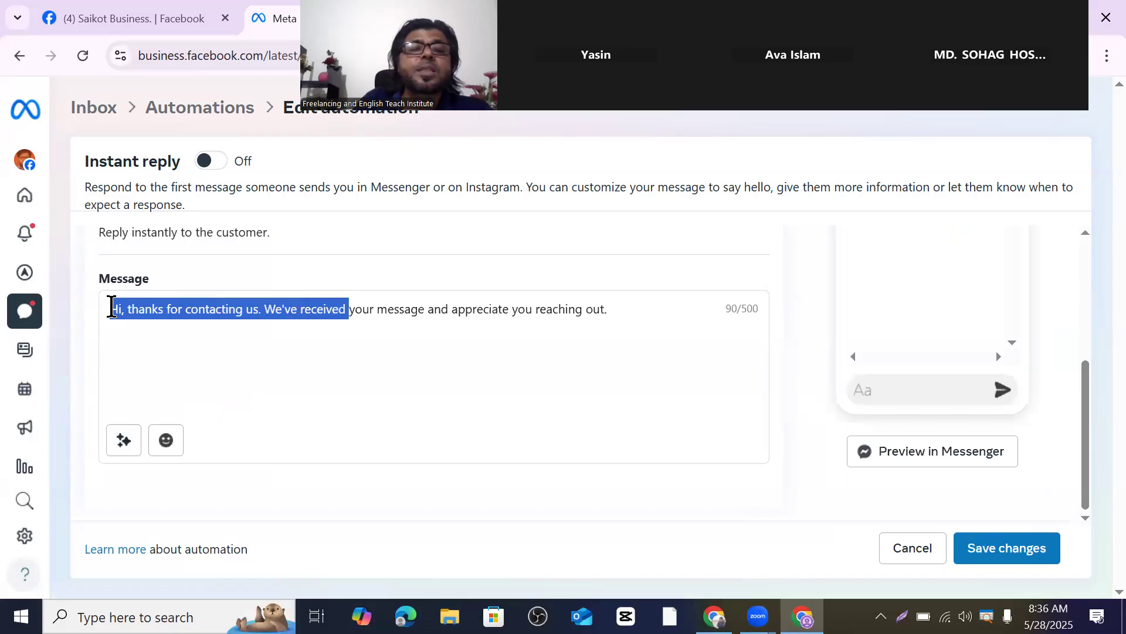
left_click(108, 305)
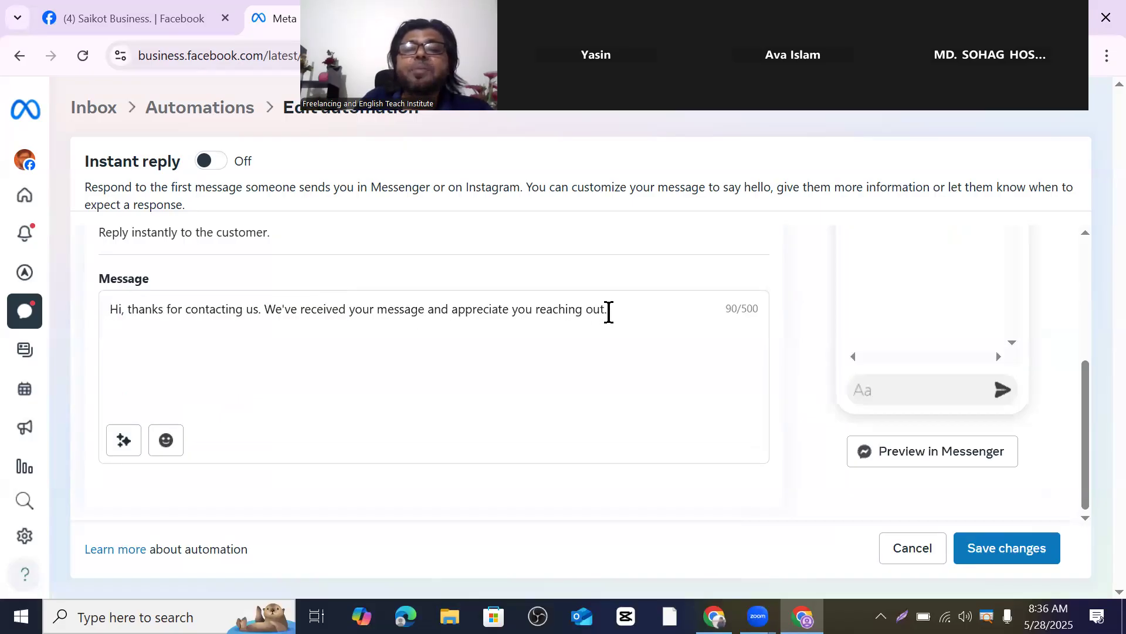
left_click_drag(607, 309, 339, 296)
left_click_drag(256, 305, 106, 308)
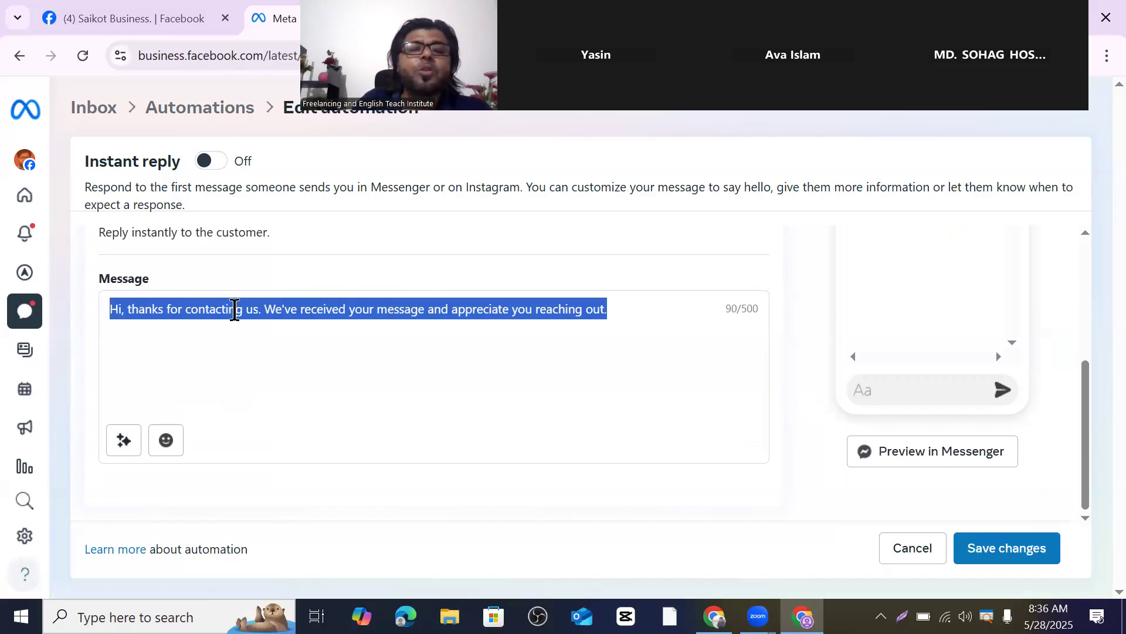
right_click(234, 309)
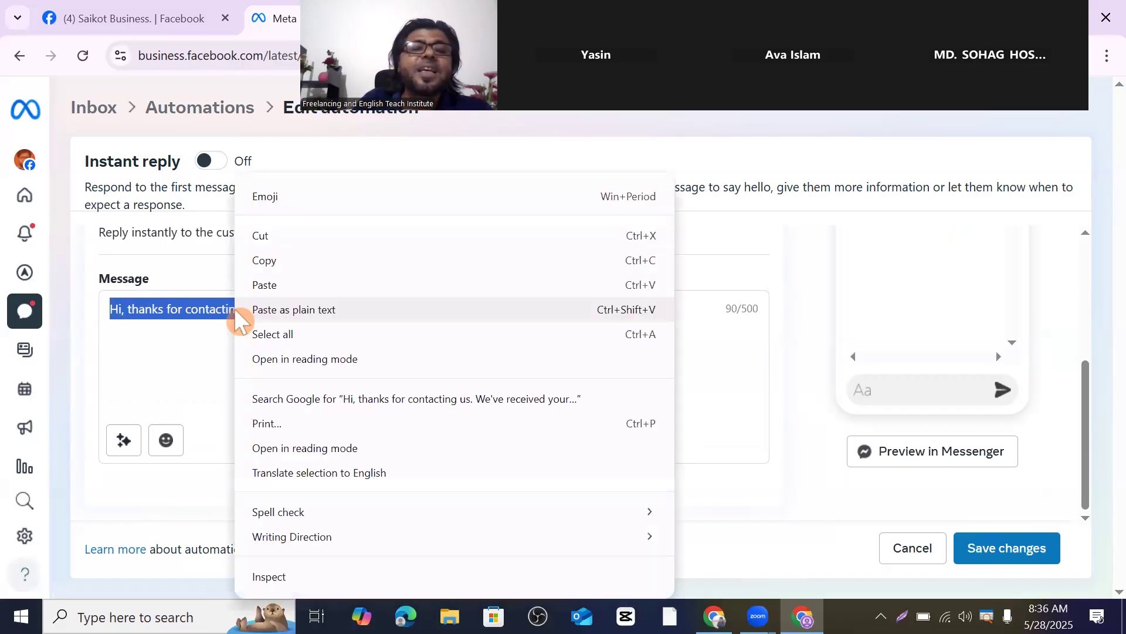
left_click(265, 260)
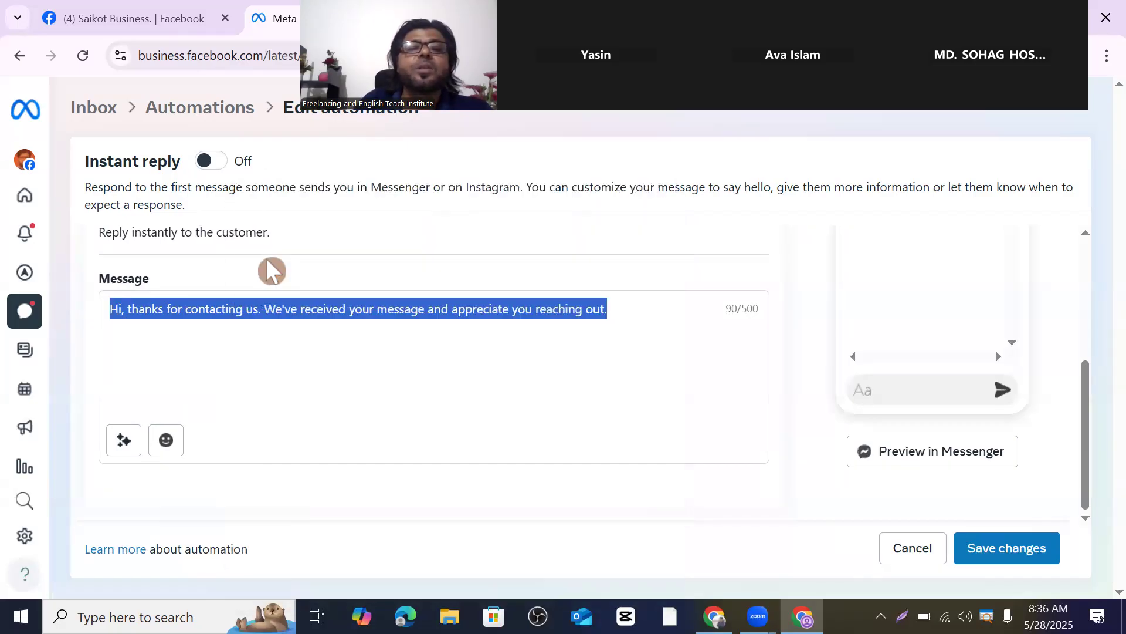
Insert the full name of recipient personalization after "Hi," in the default instant reply message
left_click(327, 362)
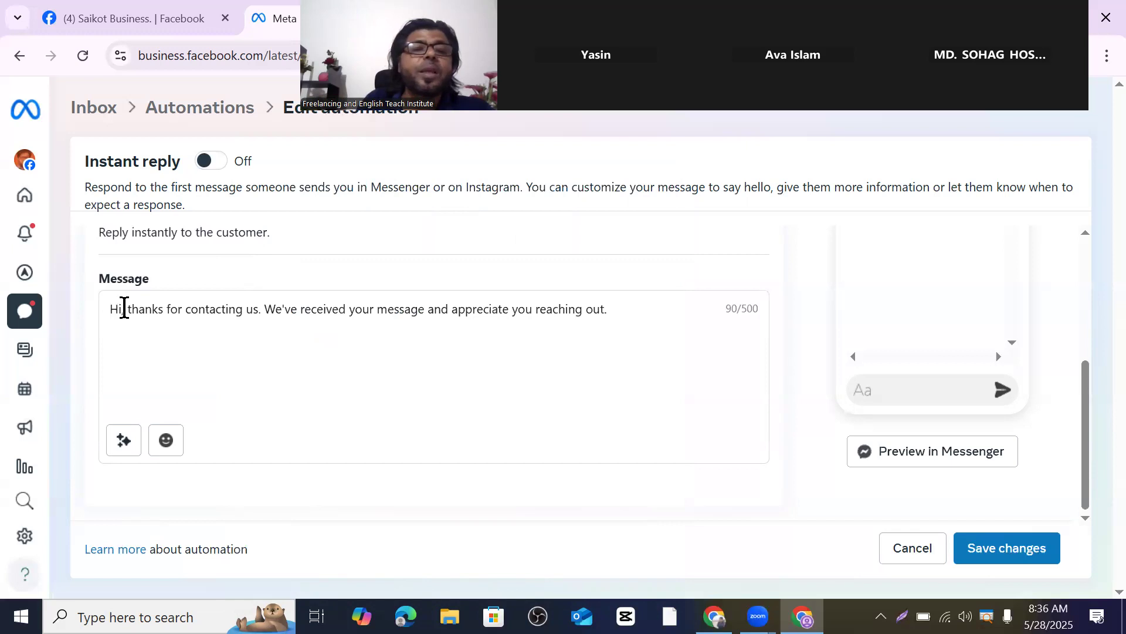
left_click(190, 366)
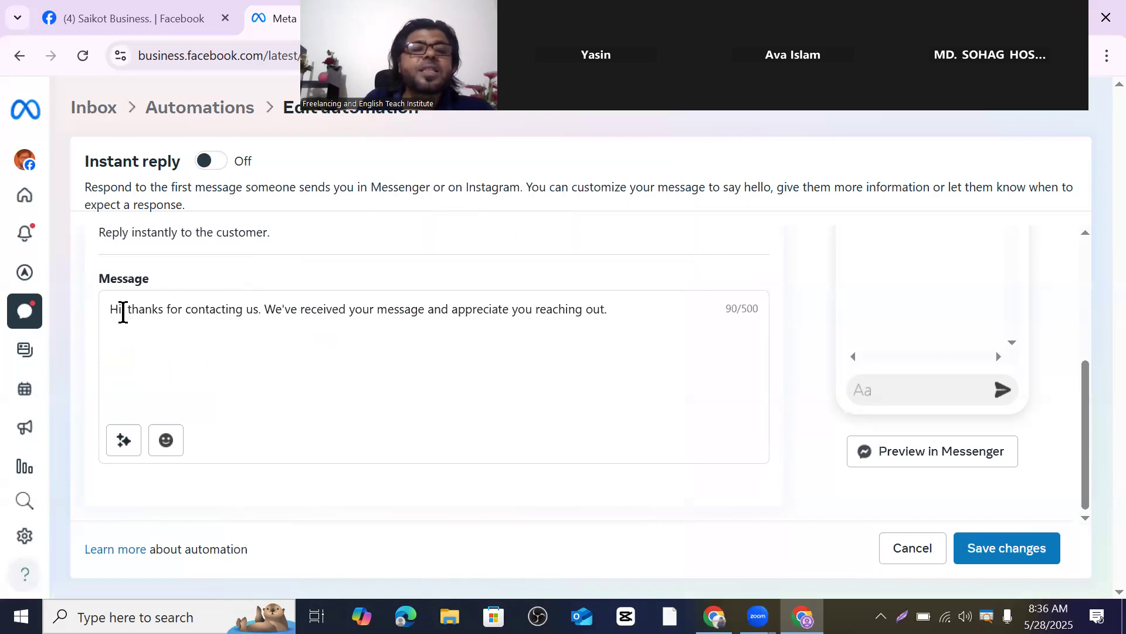
left_click(122, 440)
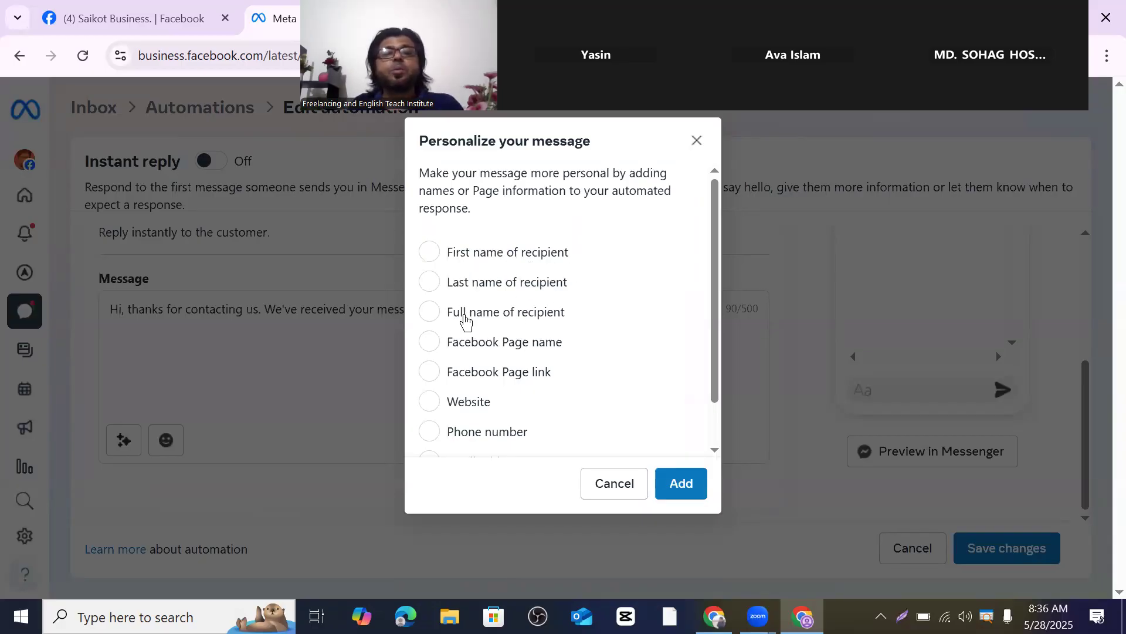
left_click(426, 312)
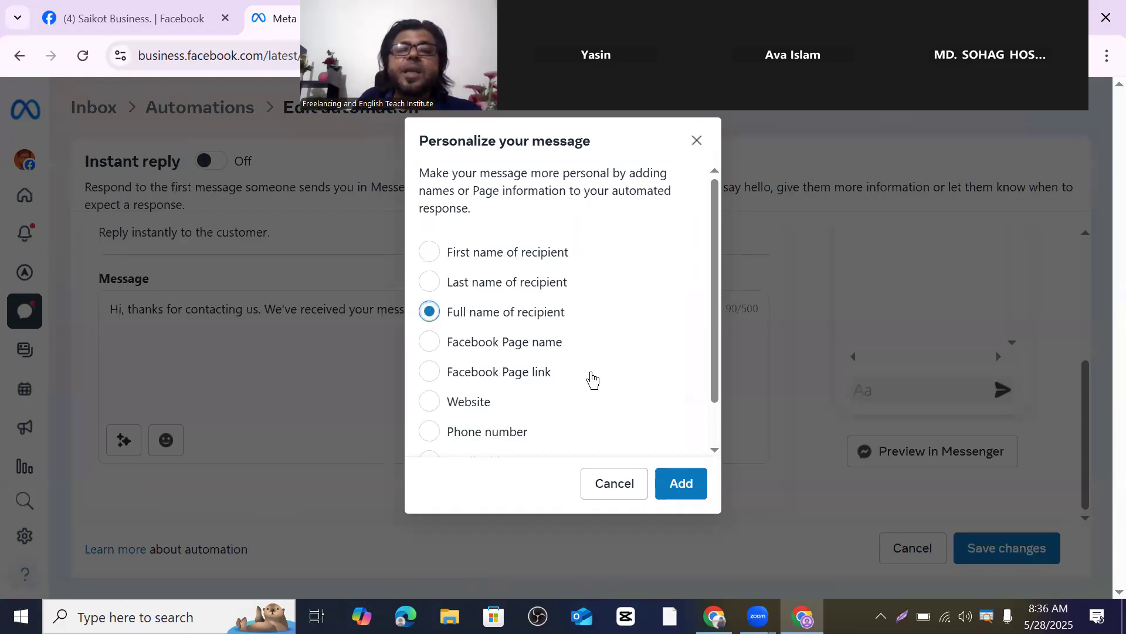
left_click(685, 494)
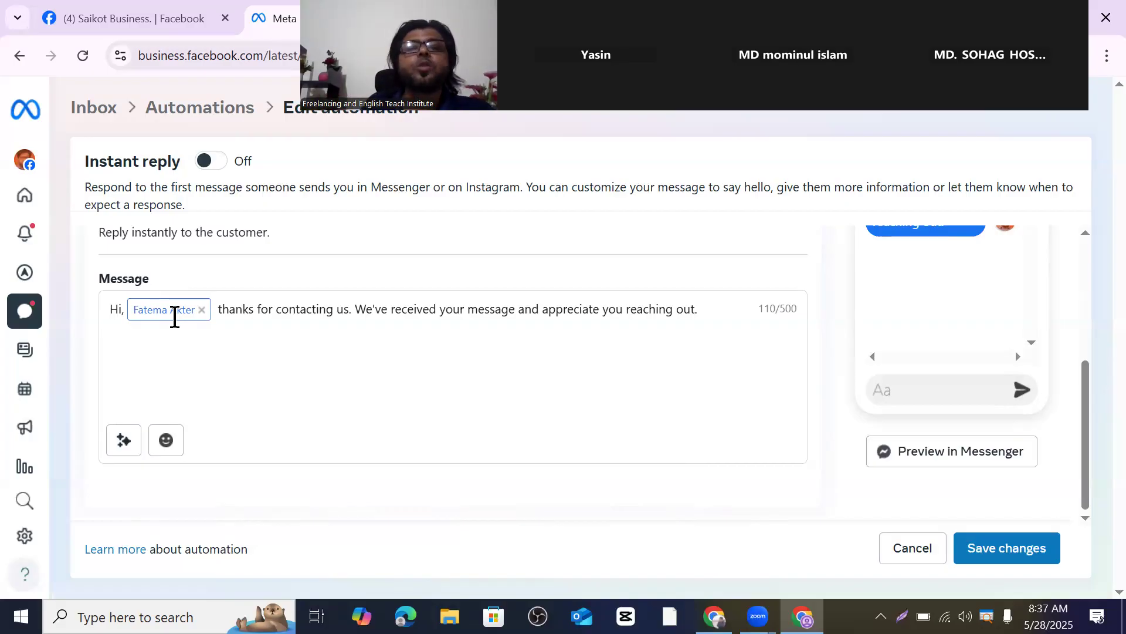
Select the entire instant reply message, including the recipient name placeholder, and delete it
left_click_drag(685, 314, 520, 307)
left_click(520, 308)
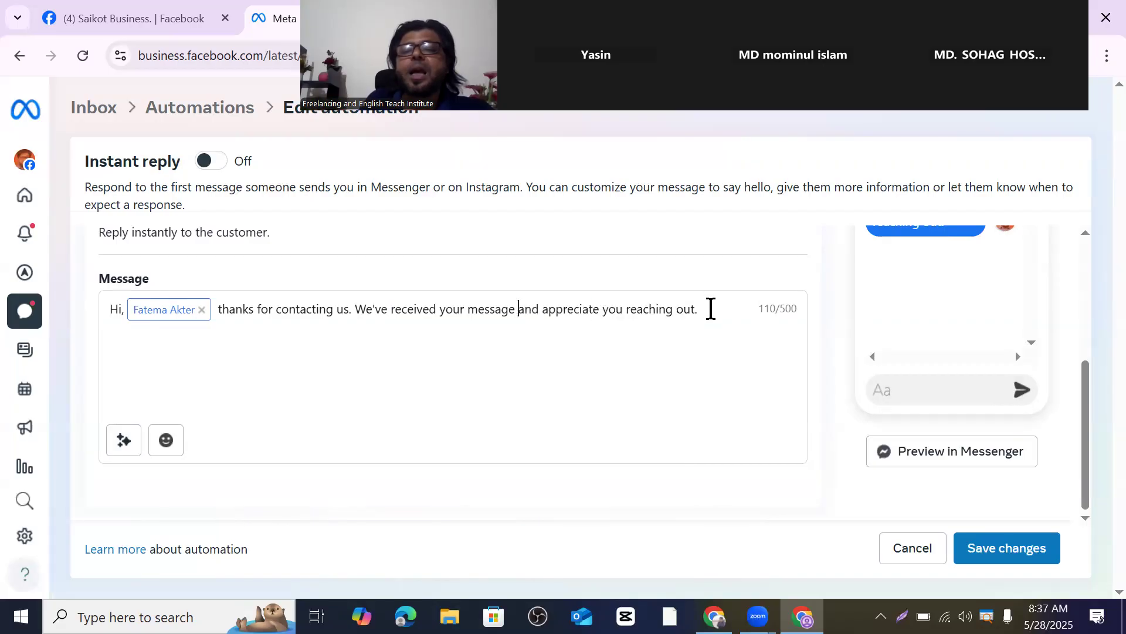
left_click_drag(698, 309, 681, 312)
left_click_drag(593, 310, 579, 310)
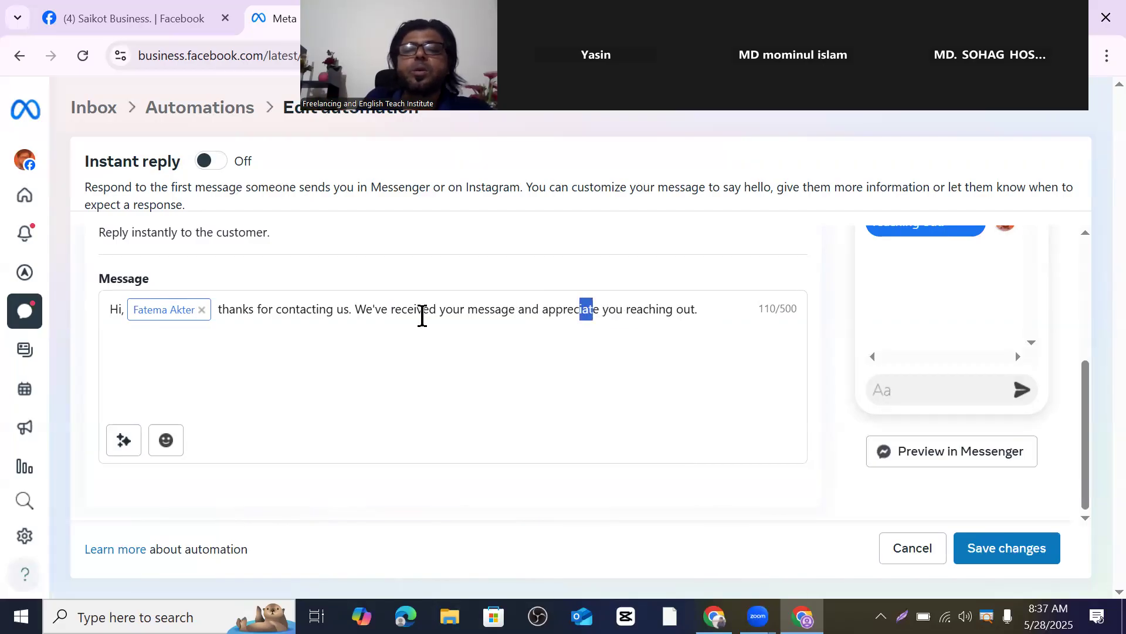
right_click(472, 320)
double_click(472, 320)
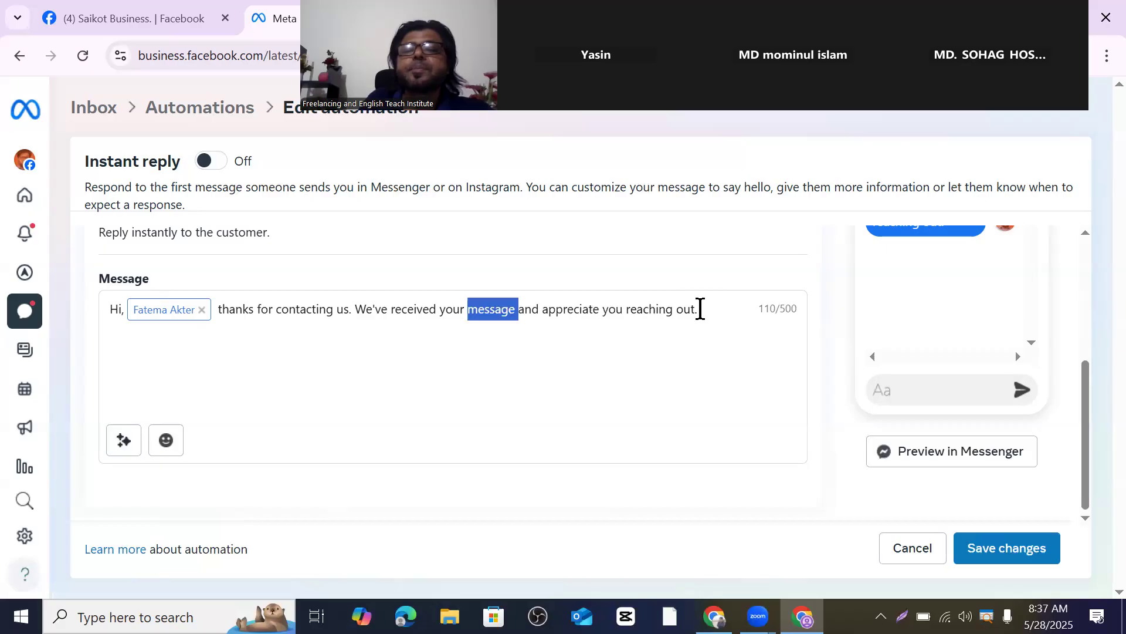
left_click_drag(700, 309, 78, 290)
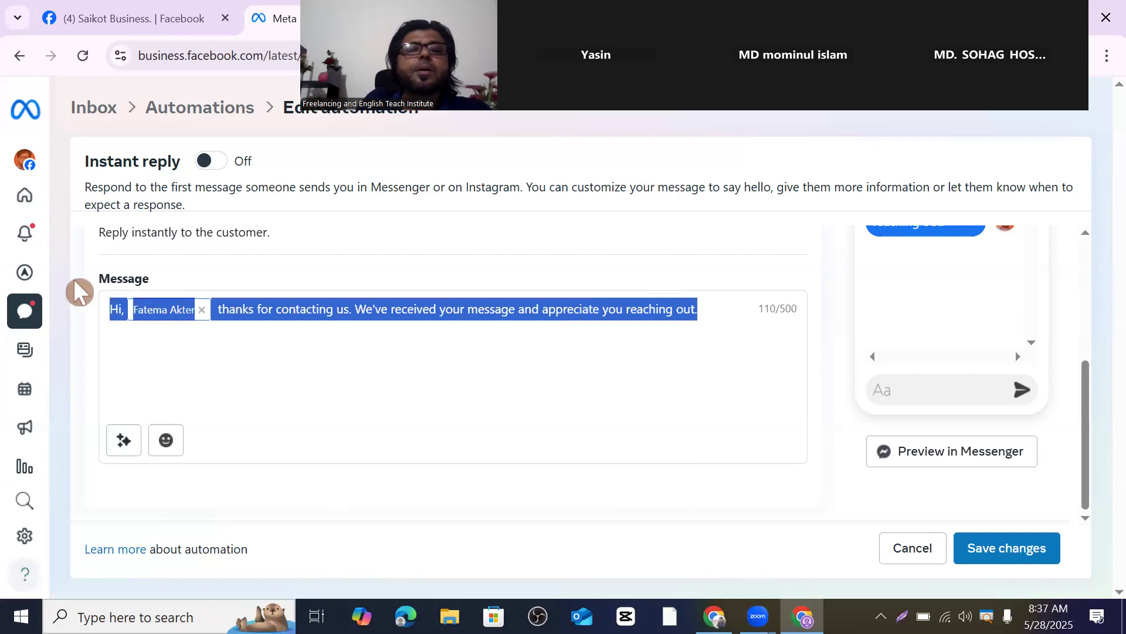
right_click(275, 317)
left_click(306, 263)
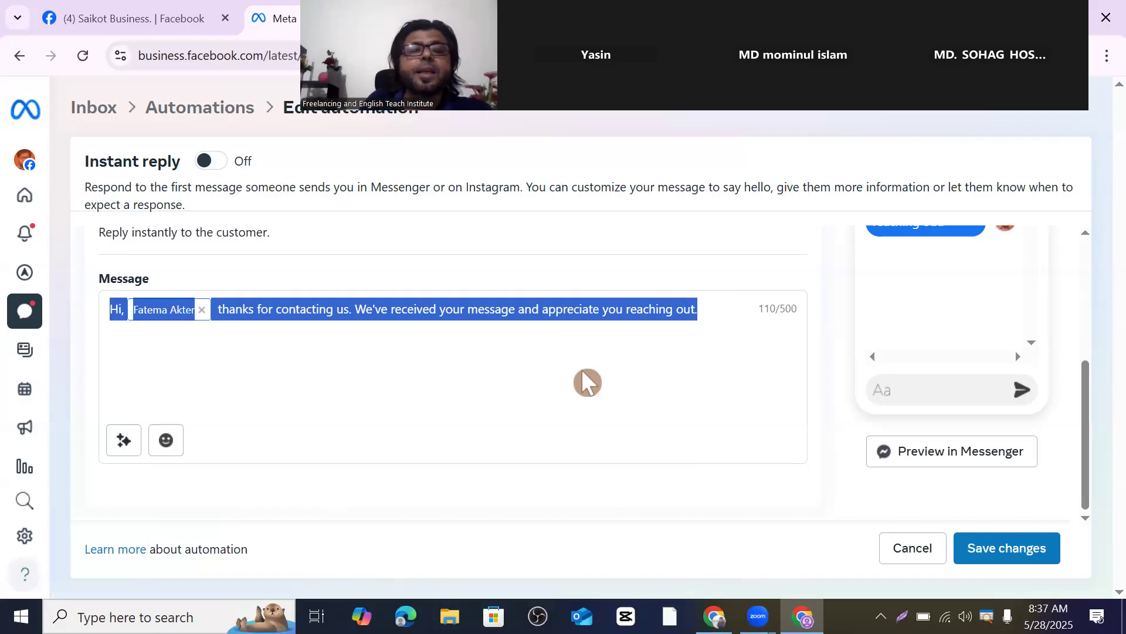
key("BackSpace")
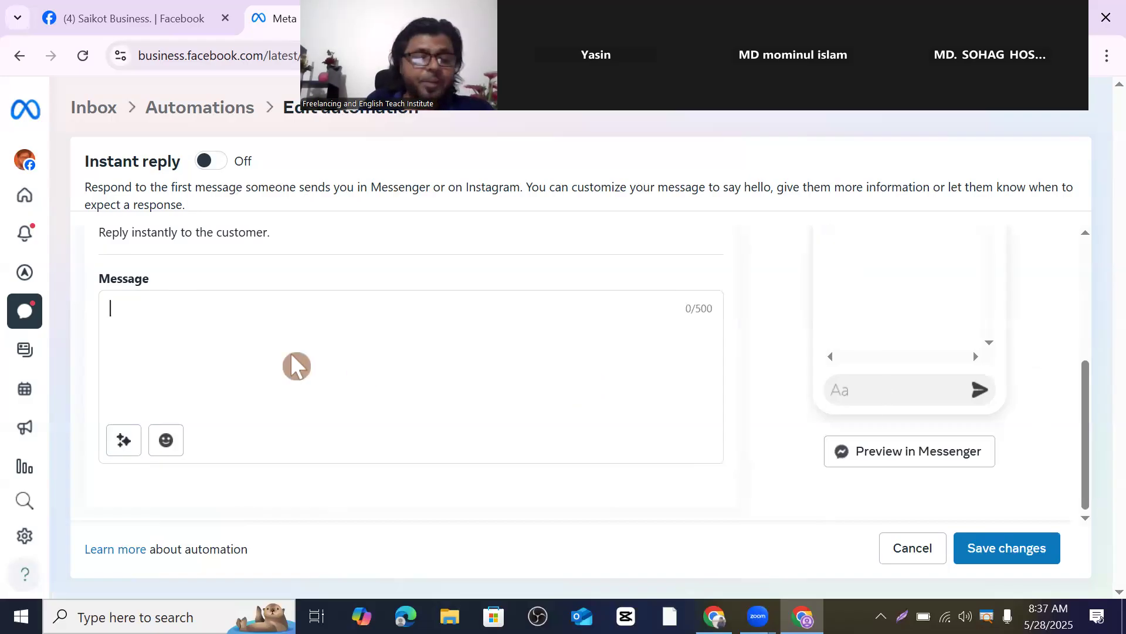
Start the new message with "Hi" followed by the full name of recipient personalization
type("Hi")
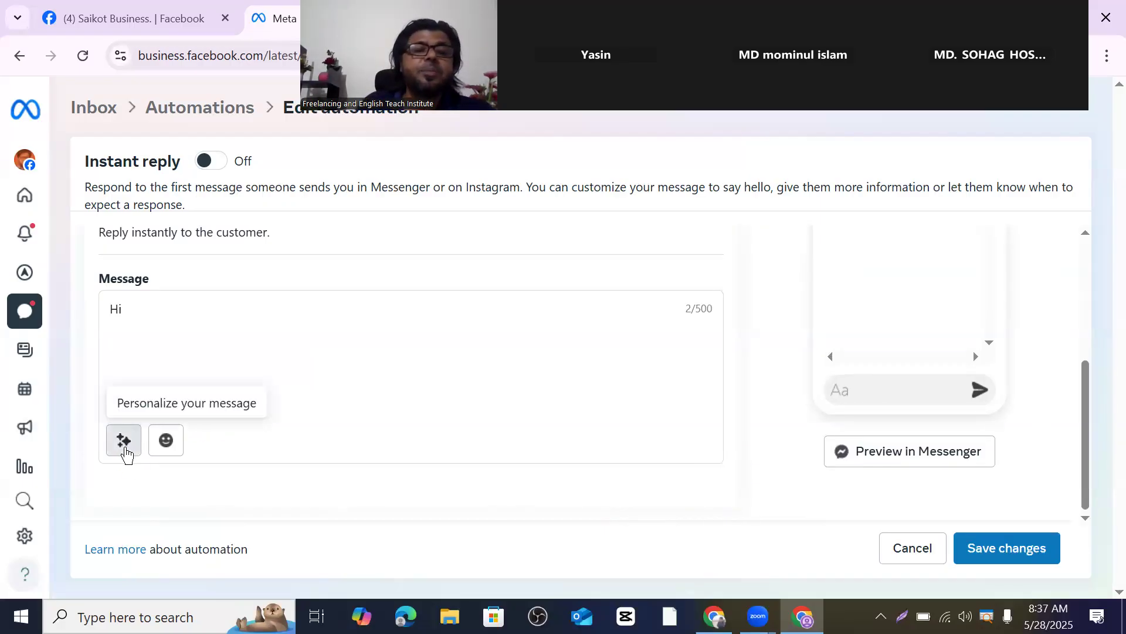
left_click(125, 450)
left_click(431, 312)
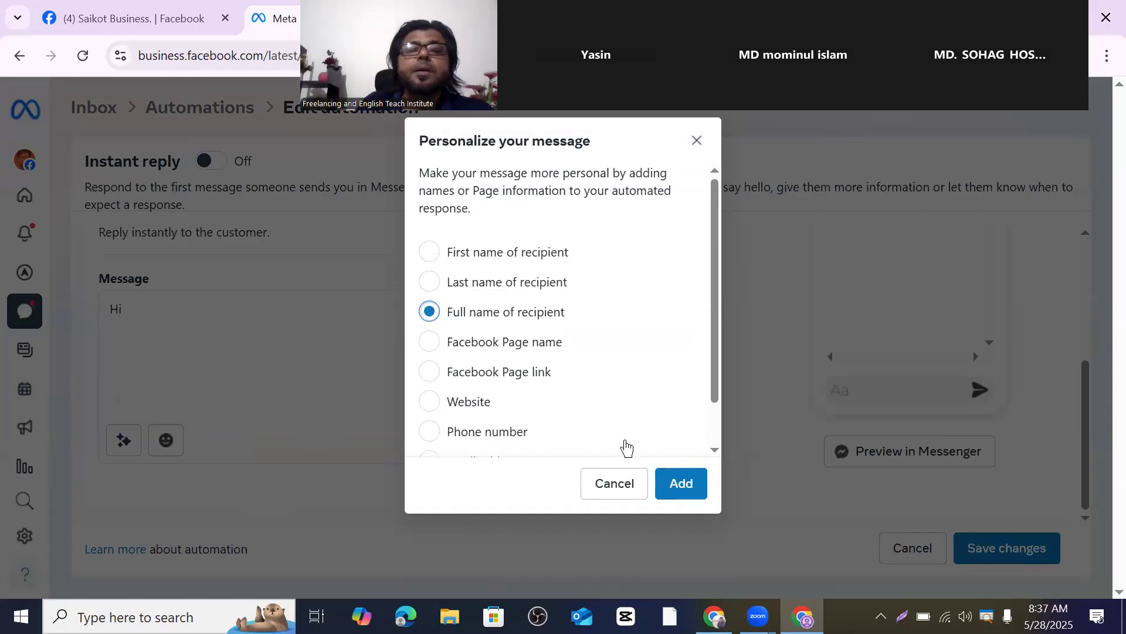
left_click(673, 497)
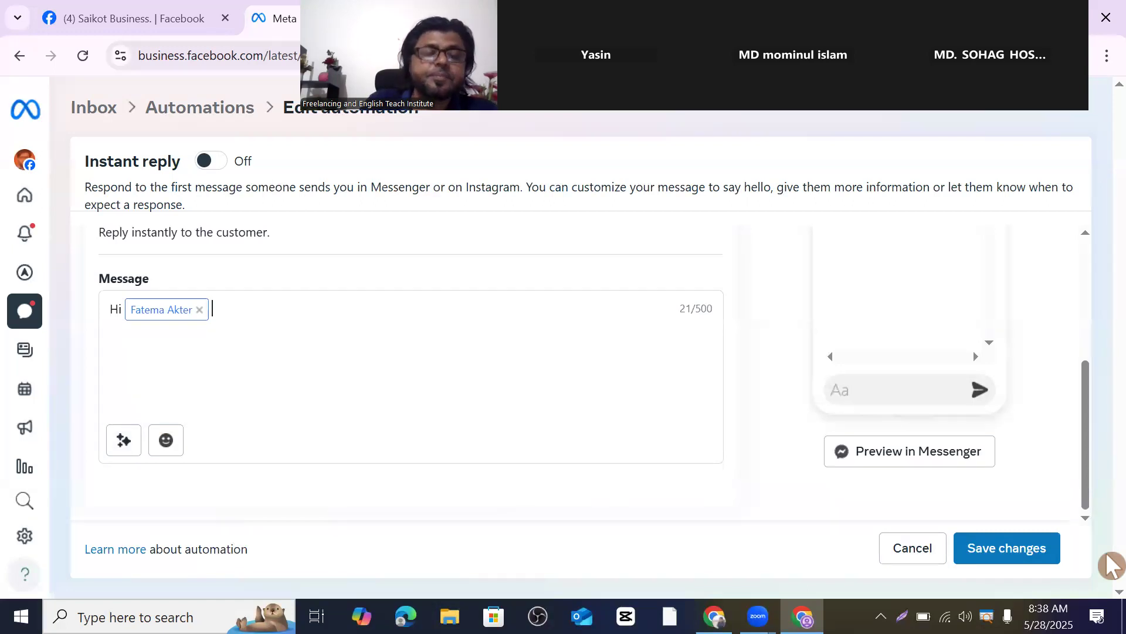
Continue the greeting after the recipient's name placeholder with "thank you for messaging us."
type("t")
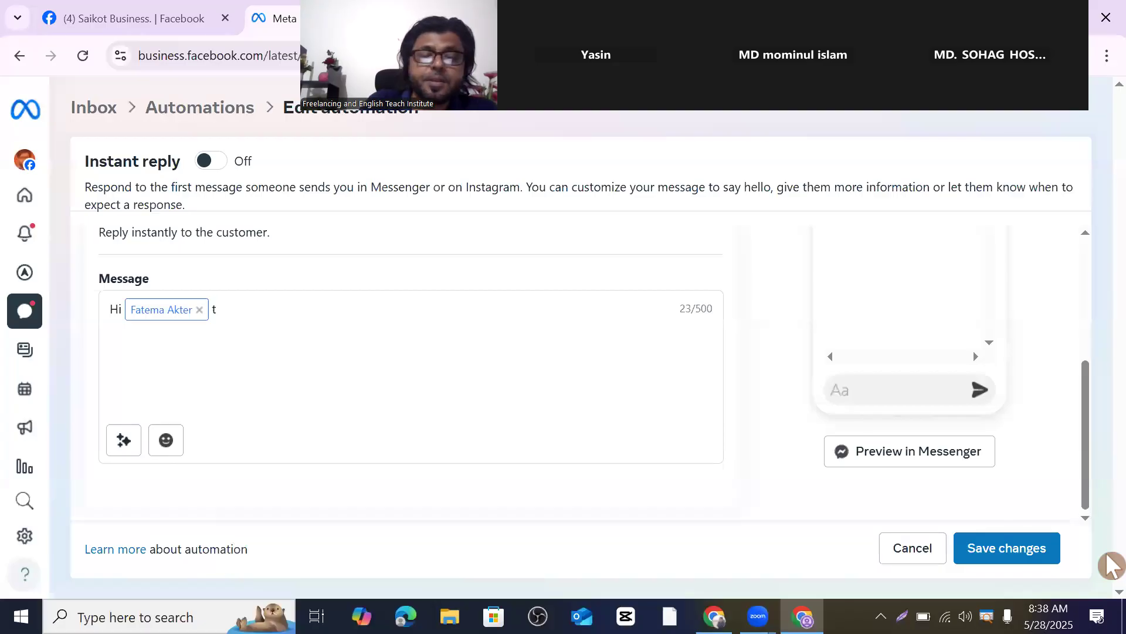
type("hank")
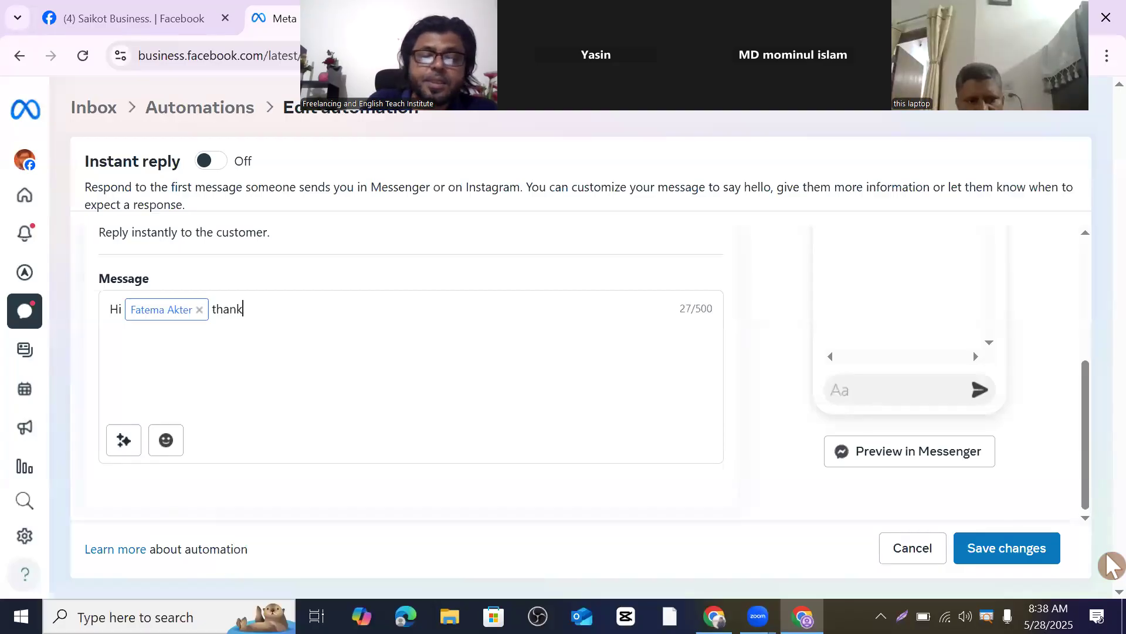
type(" you")
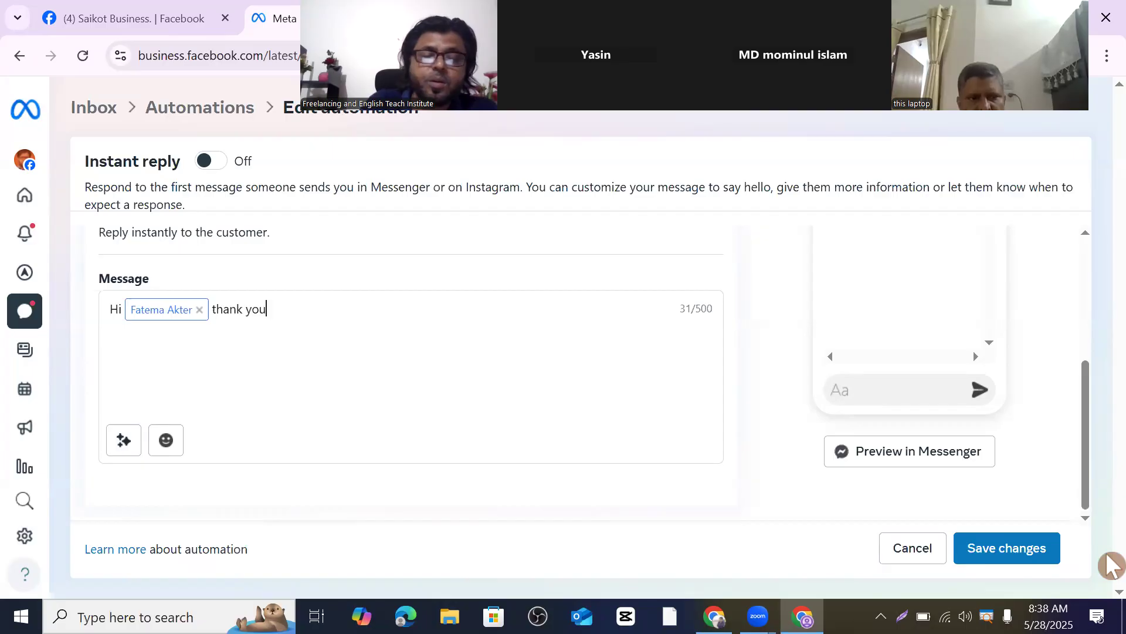
type(" for messa")
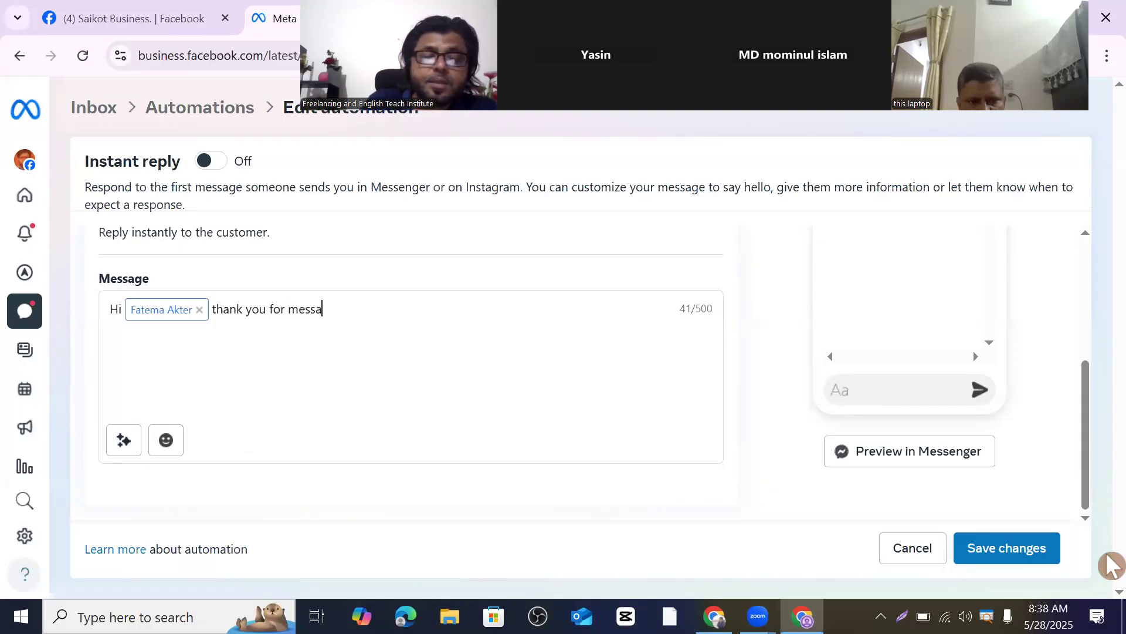
type("gi")
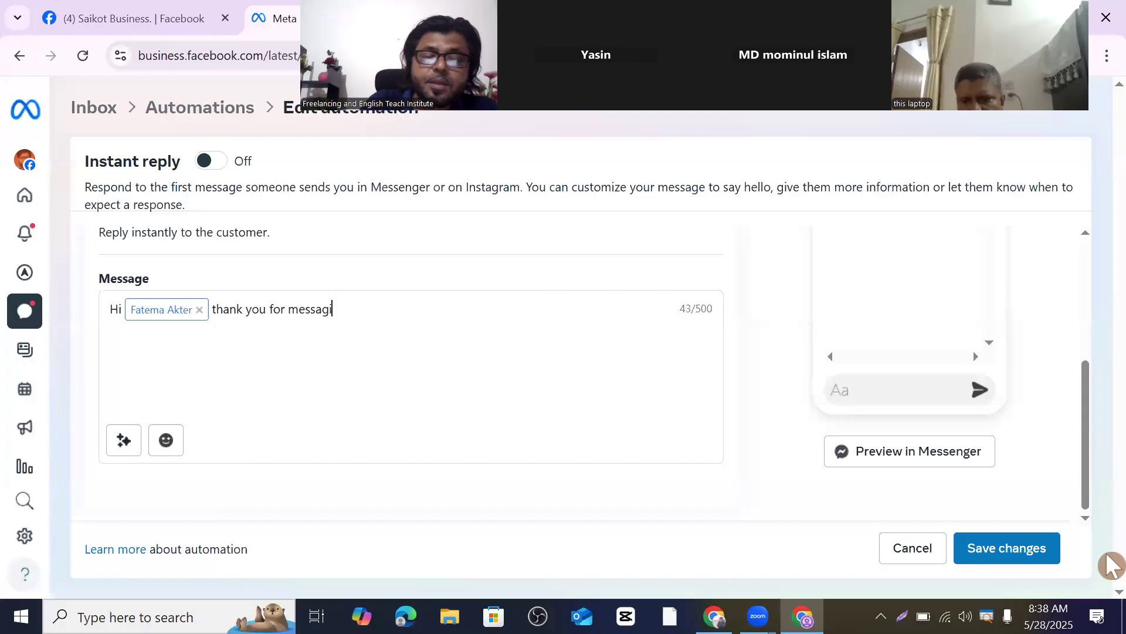
type("n")
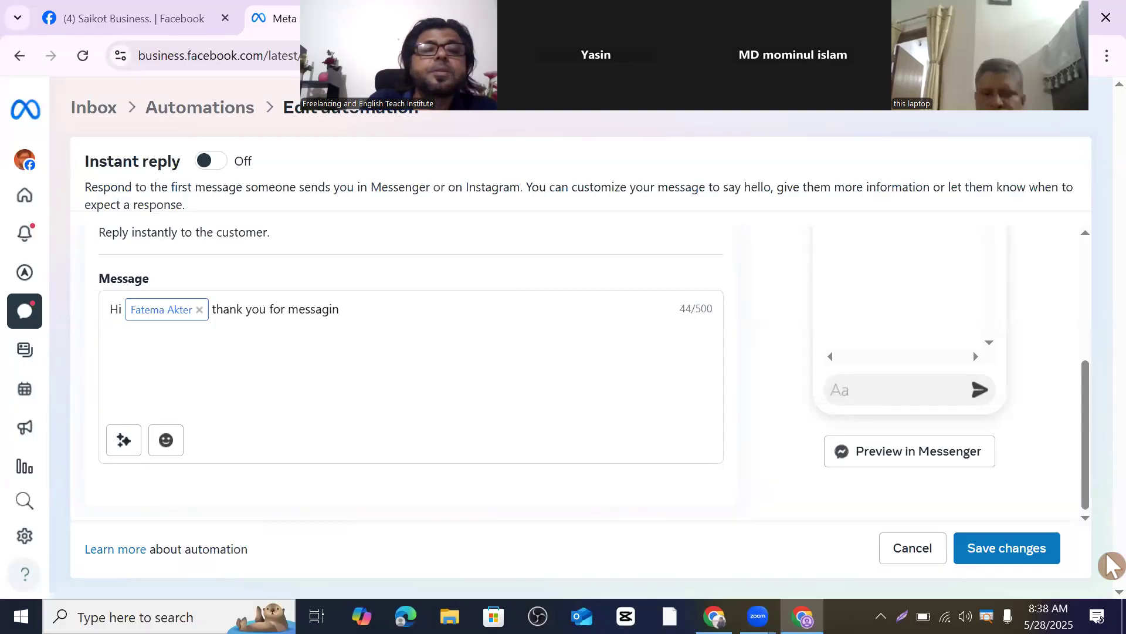
type("g")
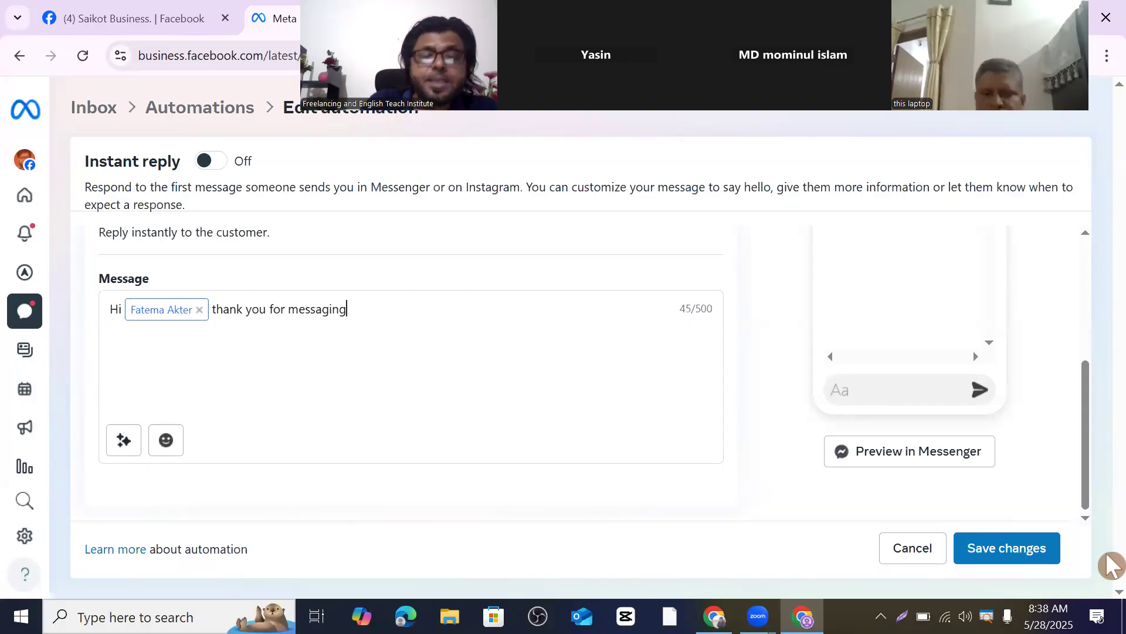
type(" U")
key("BackSpace")
type("us.")
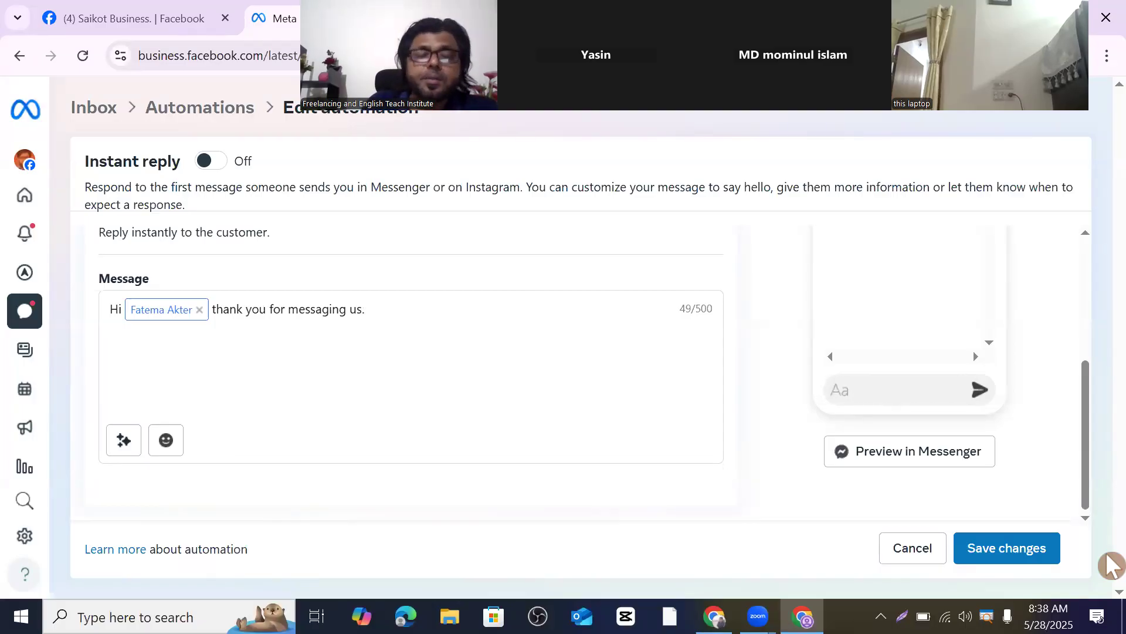
Add the closing question "How can we help you?" to the end of the instant reply message
type("How")
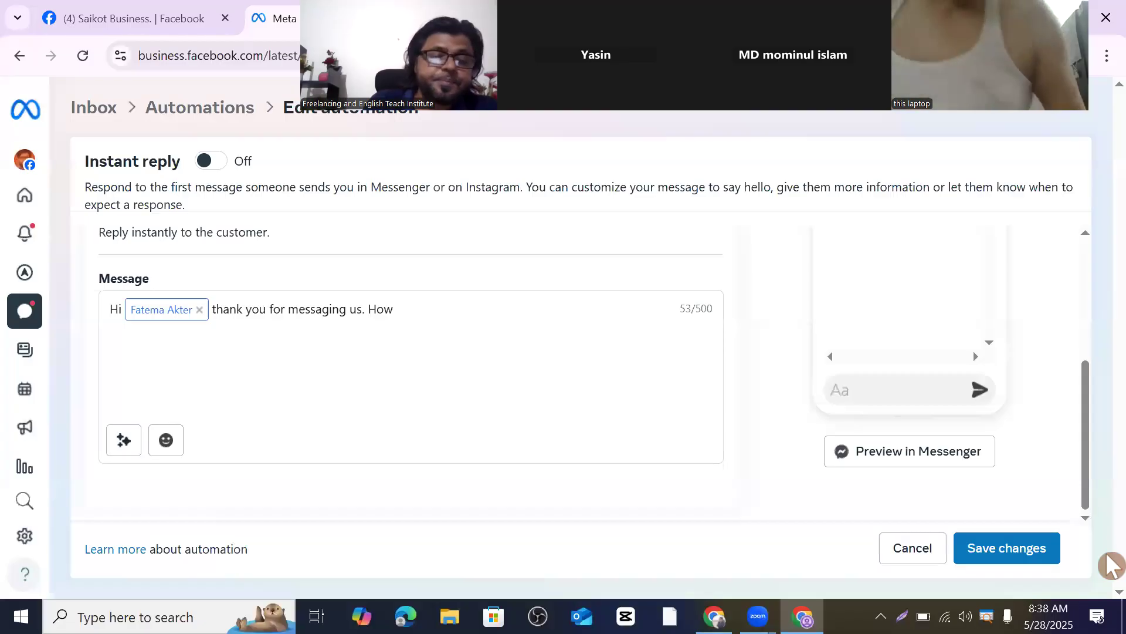
type(" can")
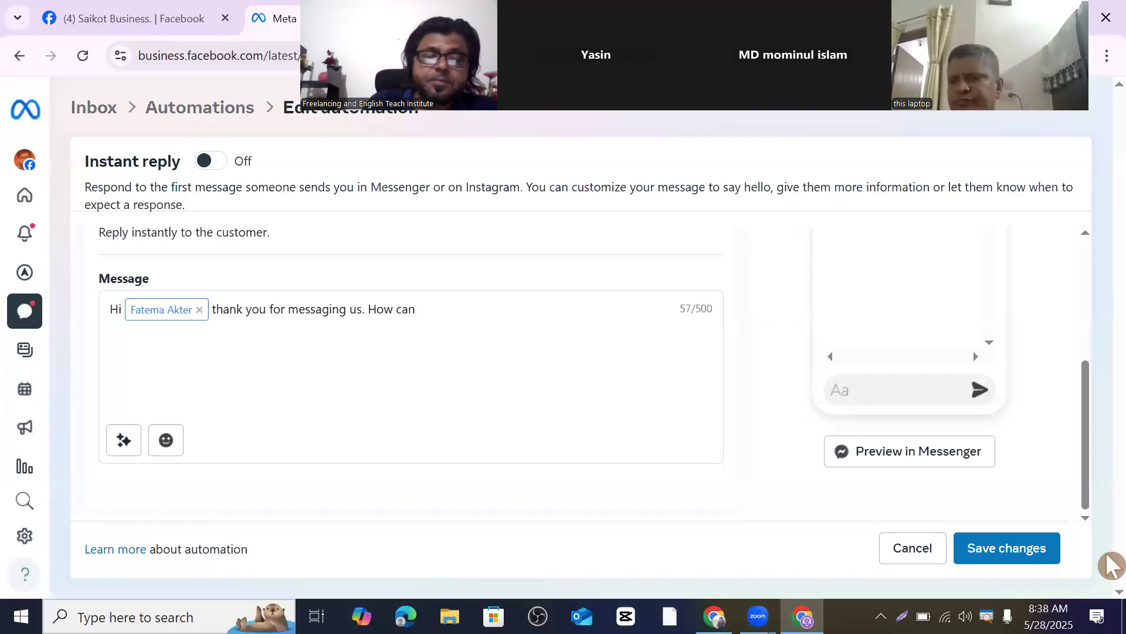
type(" we help")
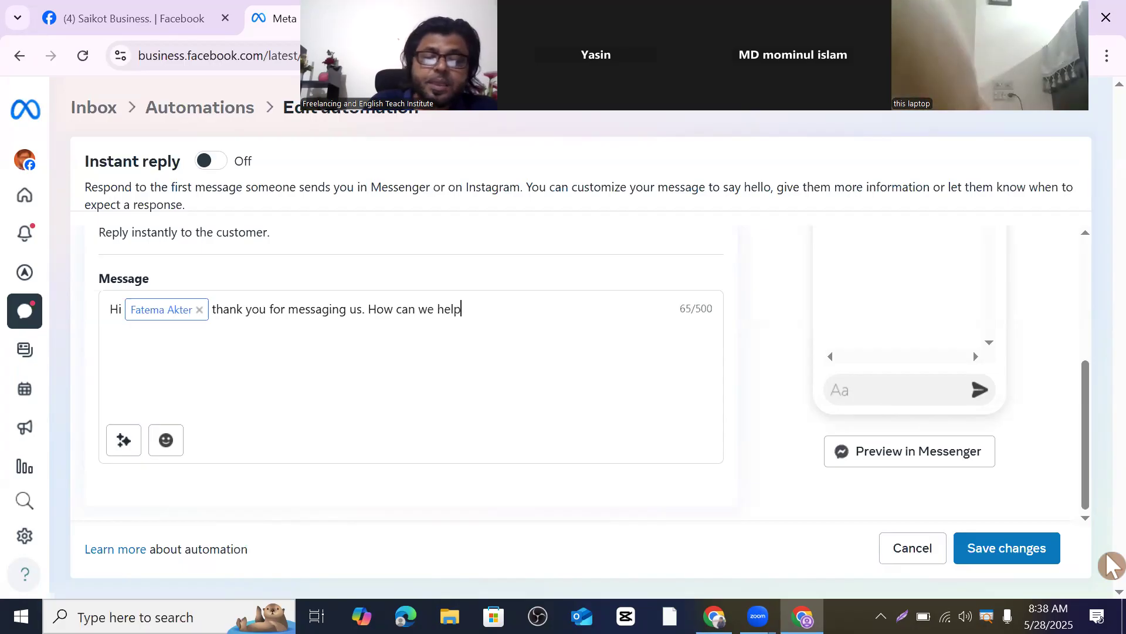
type(" you")
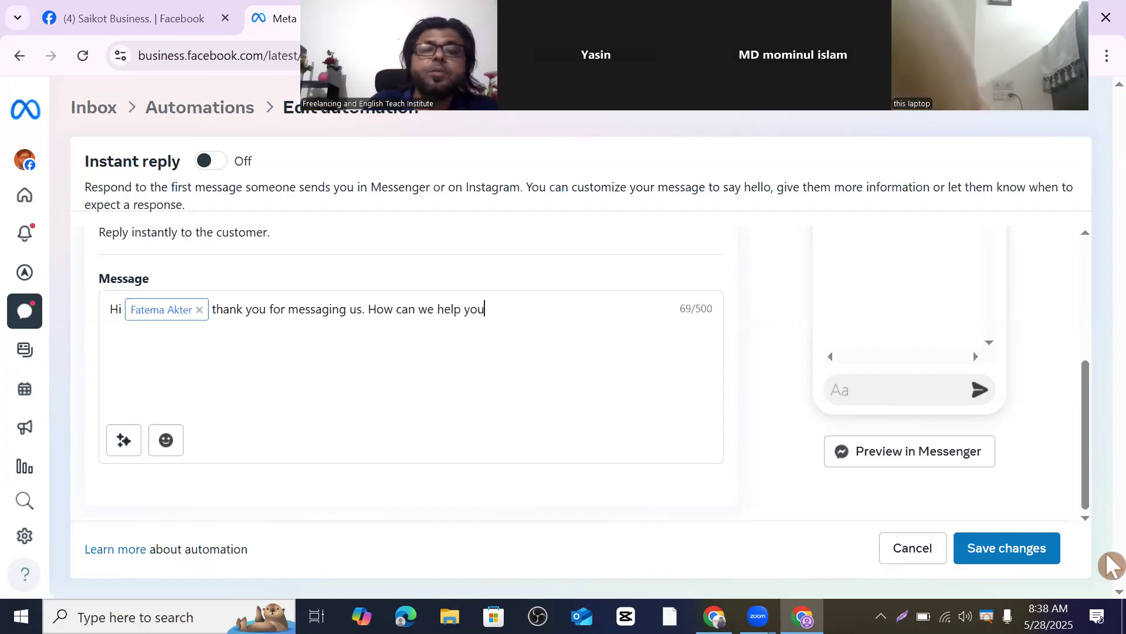
type("?")
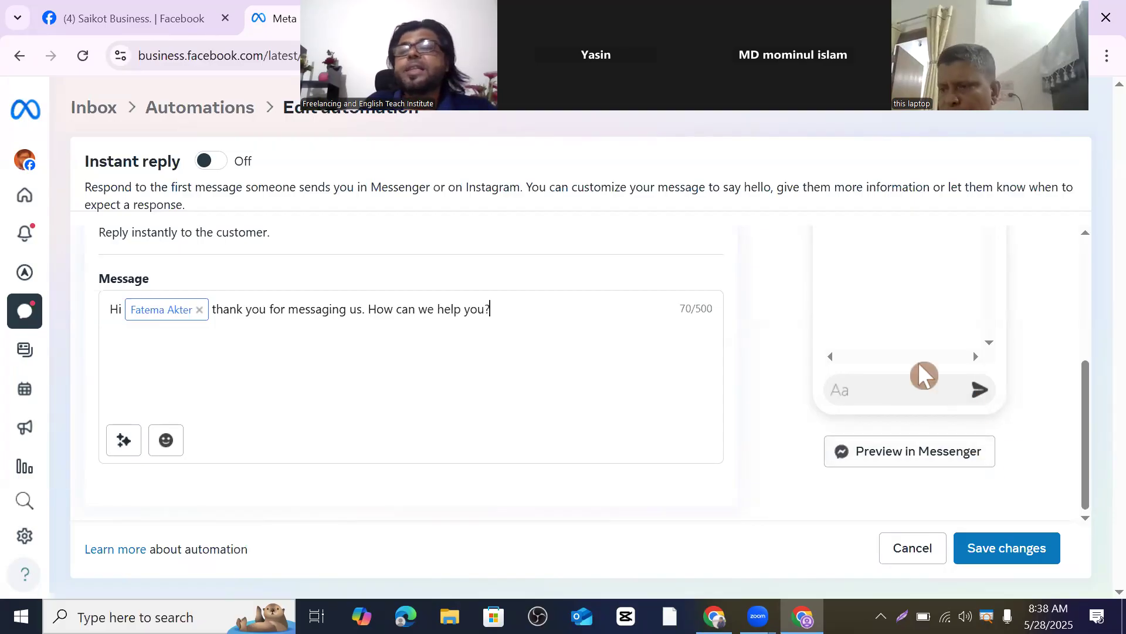
Review the personalized greeting in the message editor and chat preview, and save the changes to the automation
scroll(912, 363, "up", 3)
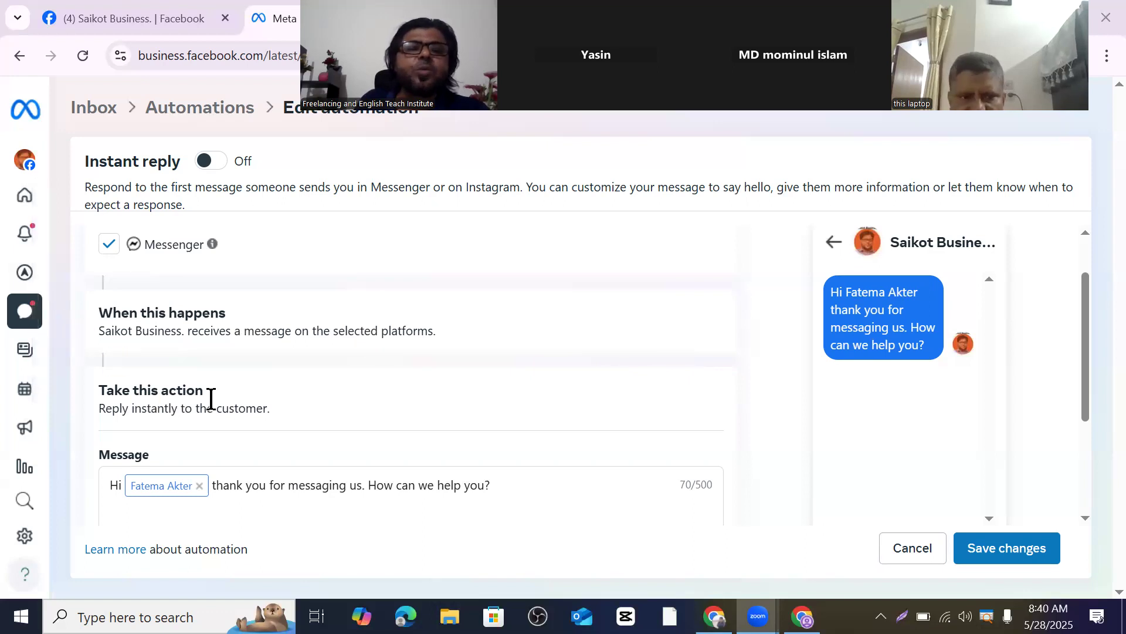
scroll(211, 397, "down", 1)
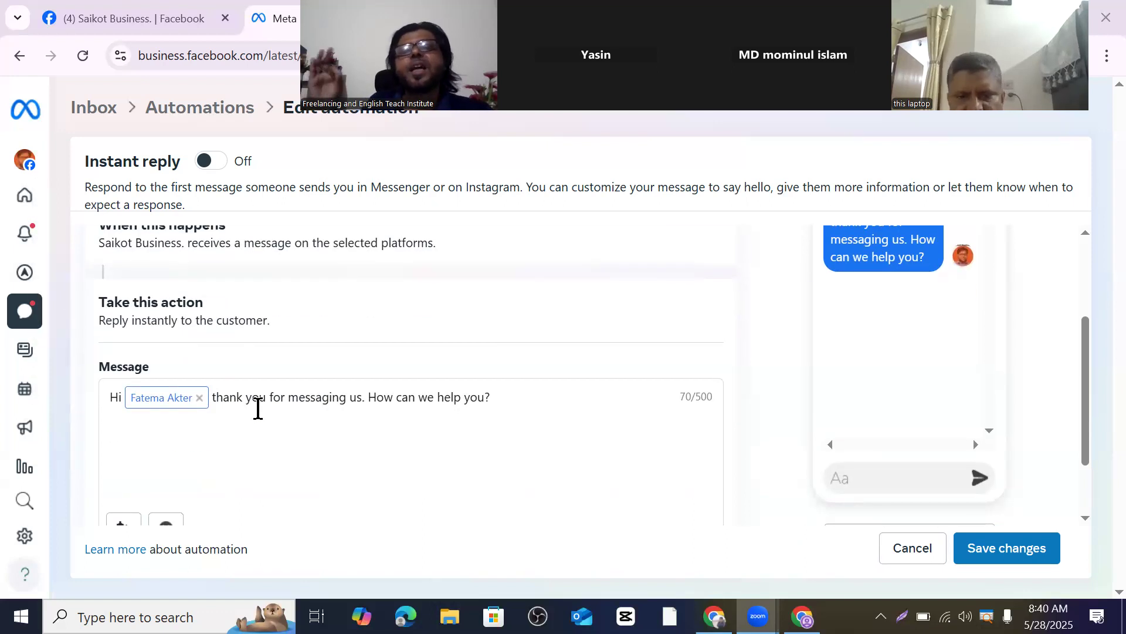
left_click(172, 428)
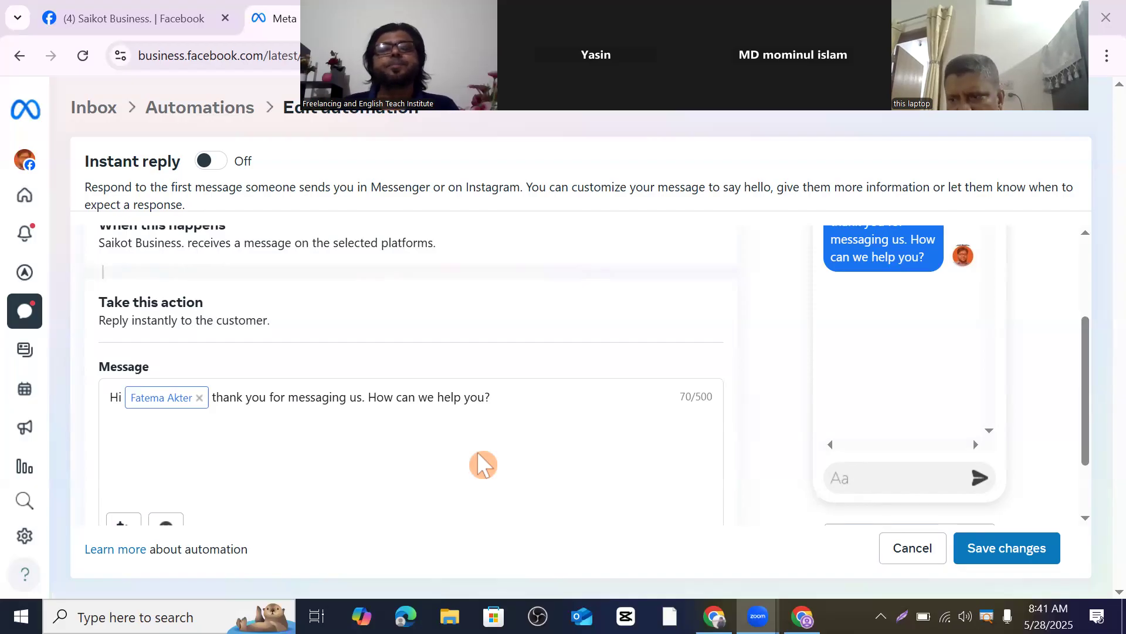
scroll(483, 465, "down", 2)
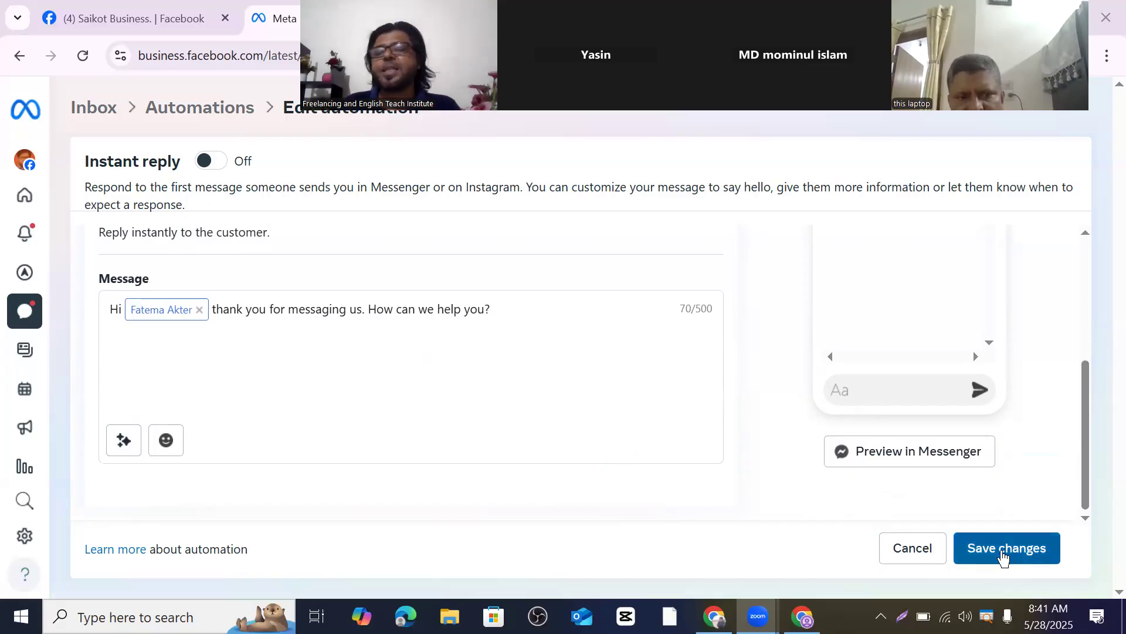
left_click(1003, 555)
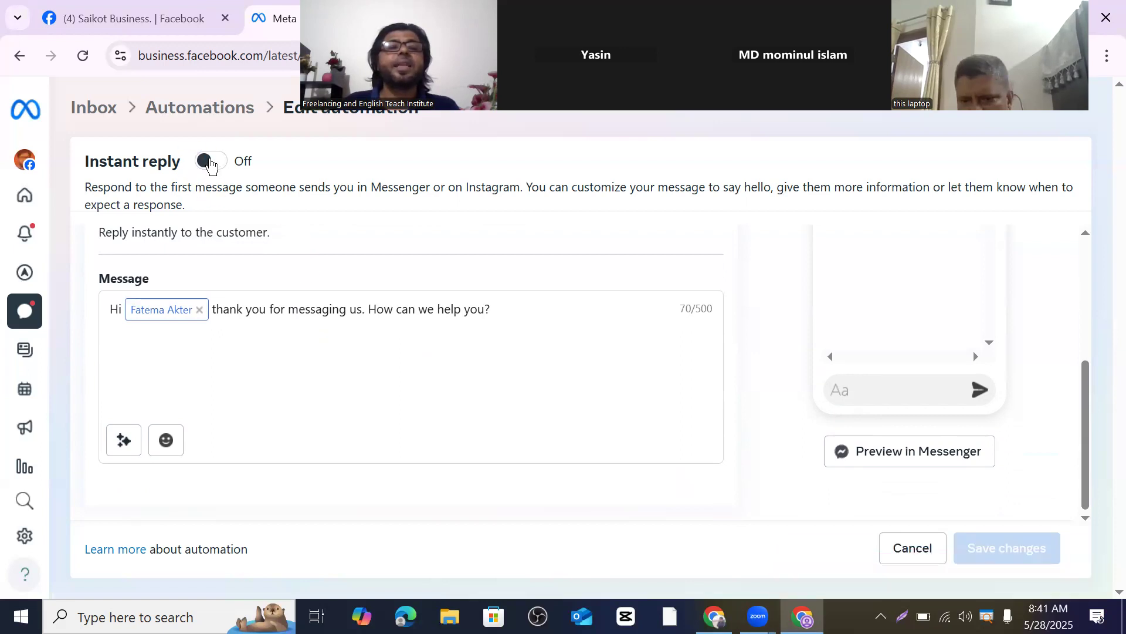
Switch on the Instant reply automation, turning it off and on again
left_click(212, 163)
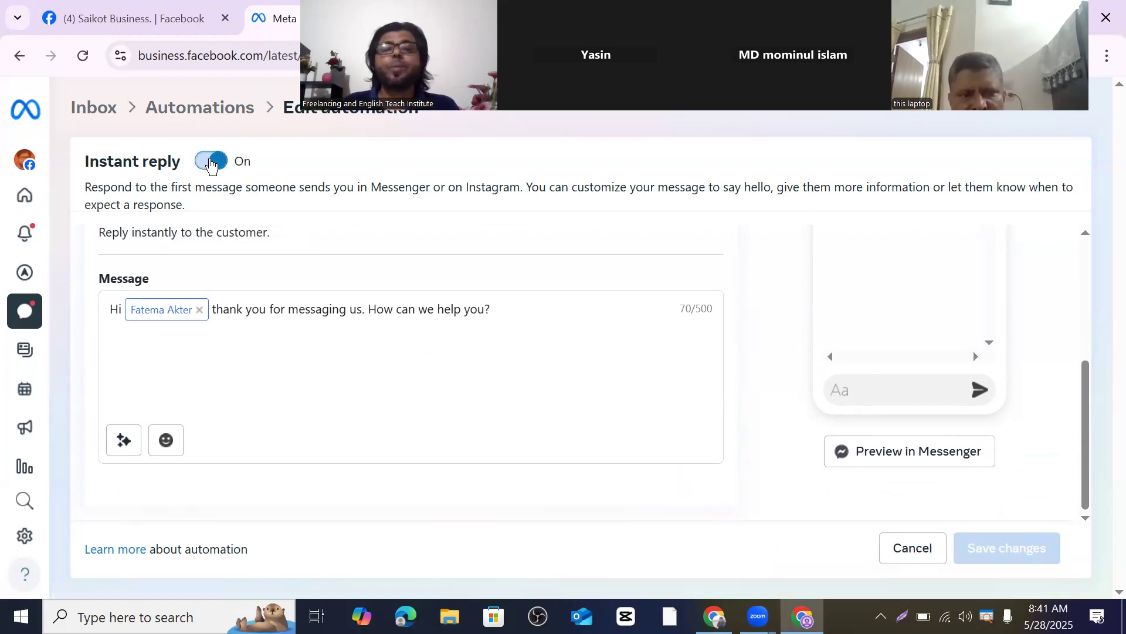
left_click(211, 163)
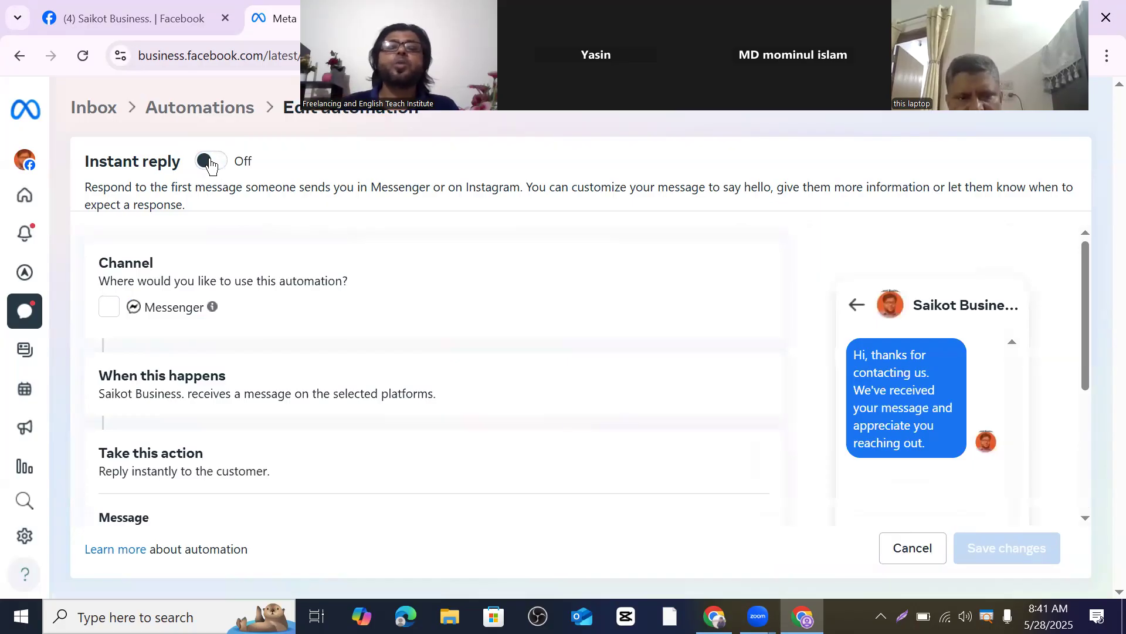
right_click(203, 164)
key("Escape")
left_click(206, 163)
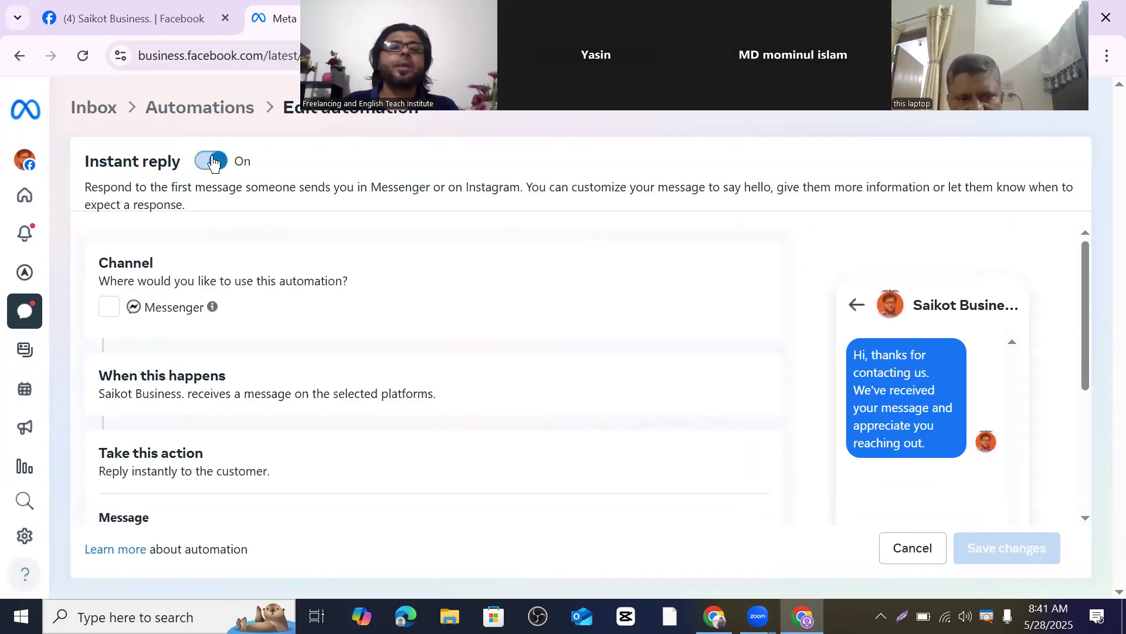
Select Messenger as the Instant reply channel, look over its message, and return to the home page without saving
left_click(112, 308)
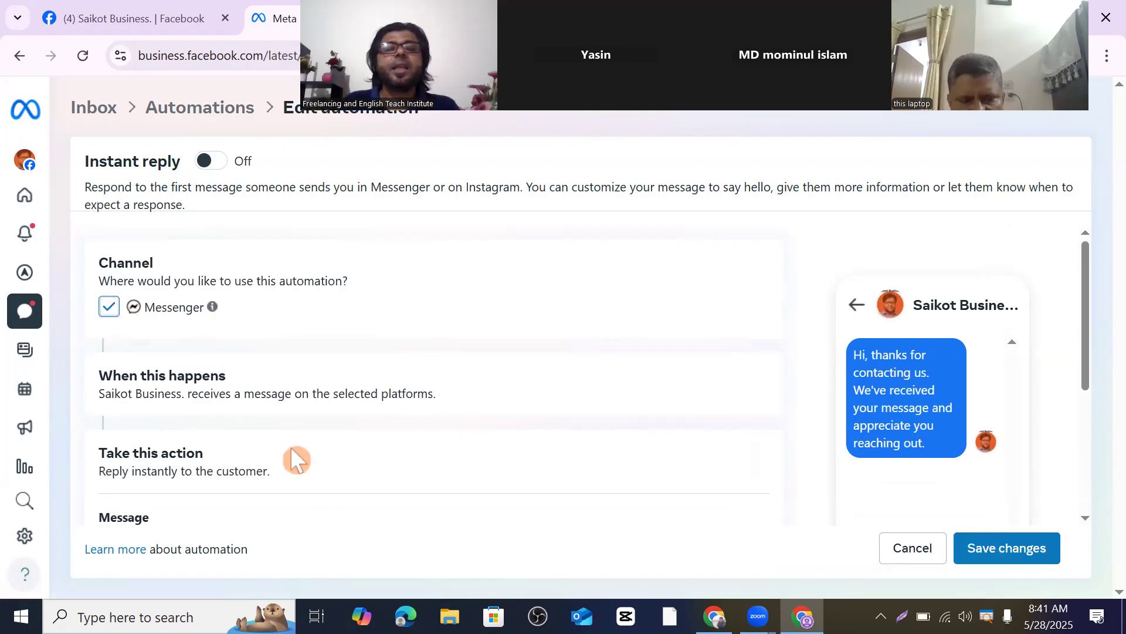
scroll(300, 389, "down", 4)
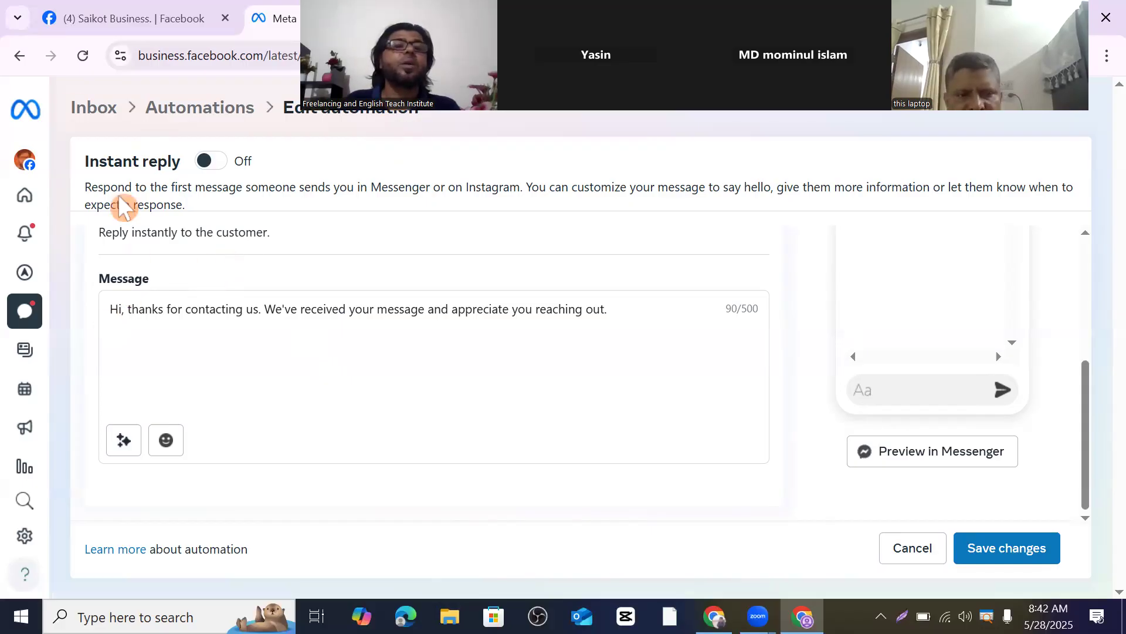
left_click(19, 57)
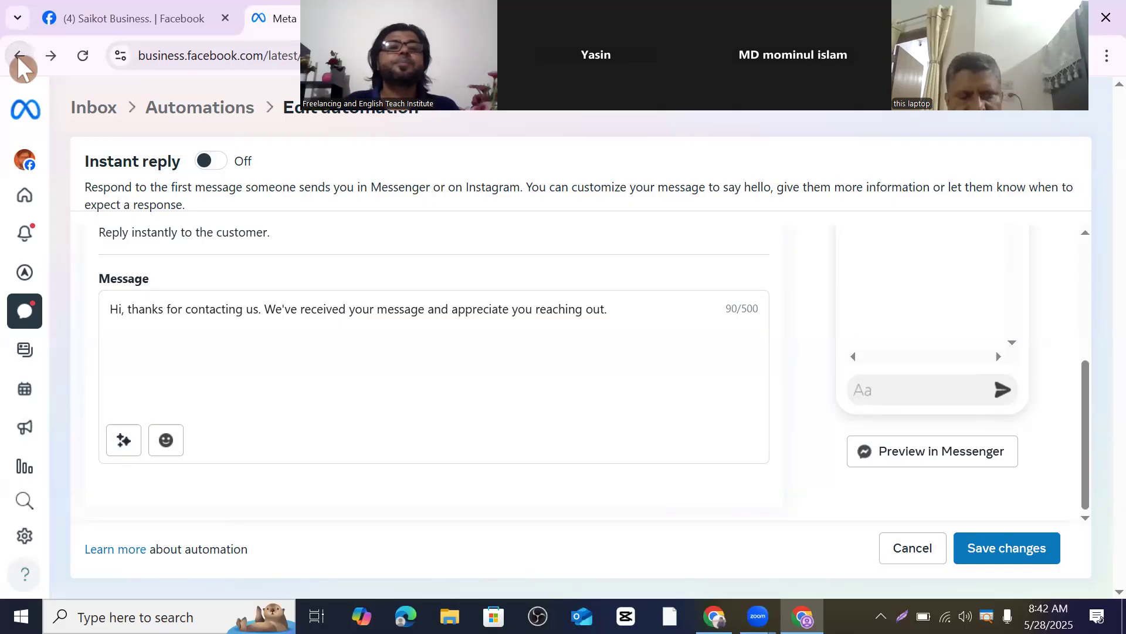
left_click(19, 56)
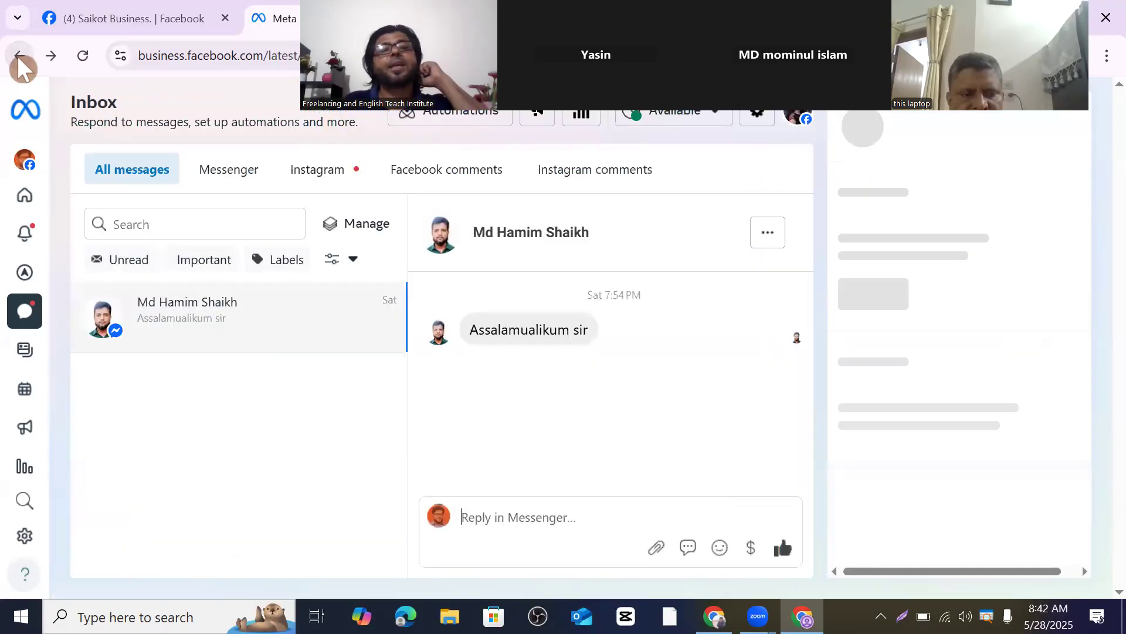
left_click(19, 57)
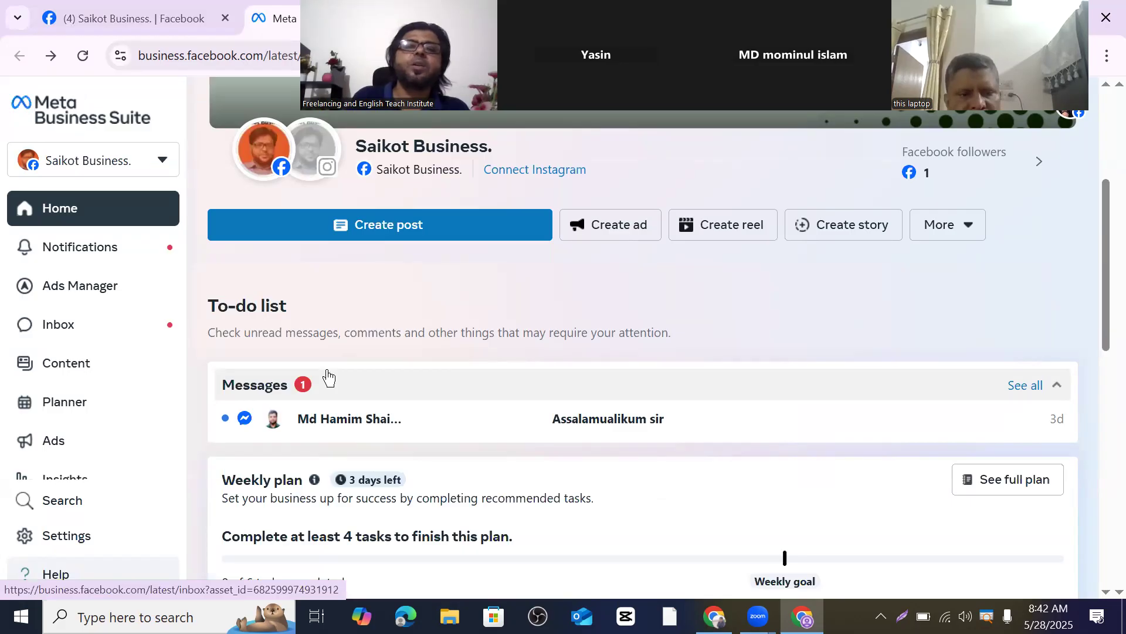
Open the Frequently asked questions automation for editing from the inbox's automations and look over its channel, trigger and action
scroll(55, 443, "down", 2)
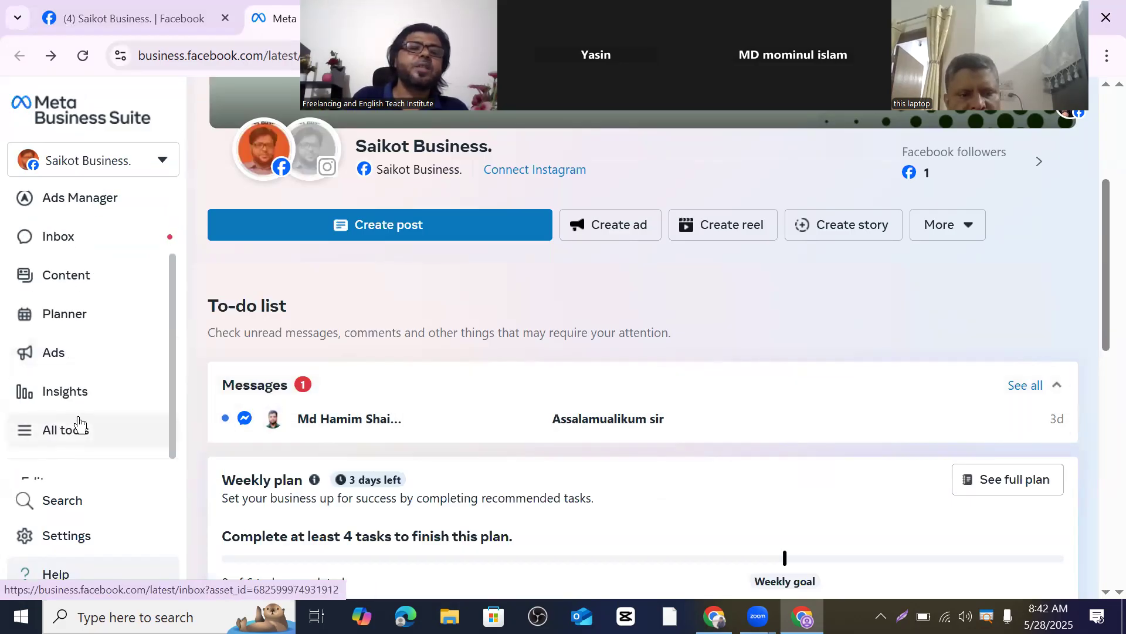
scroll(93, 336, "up", 2)
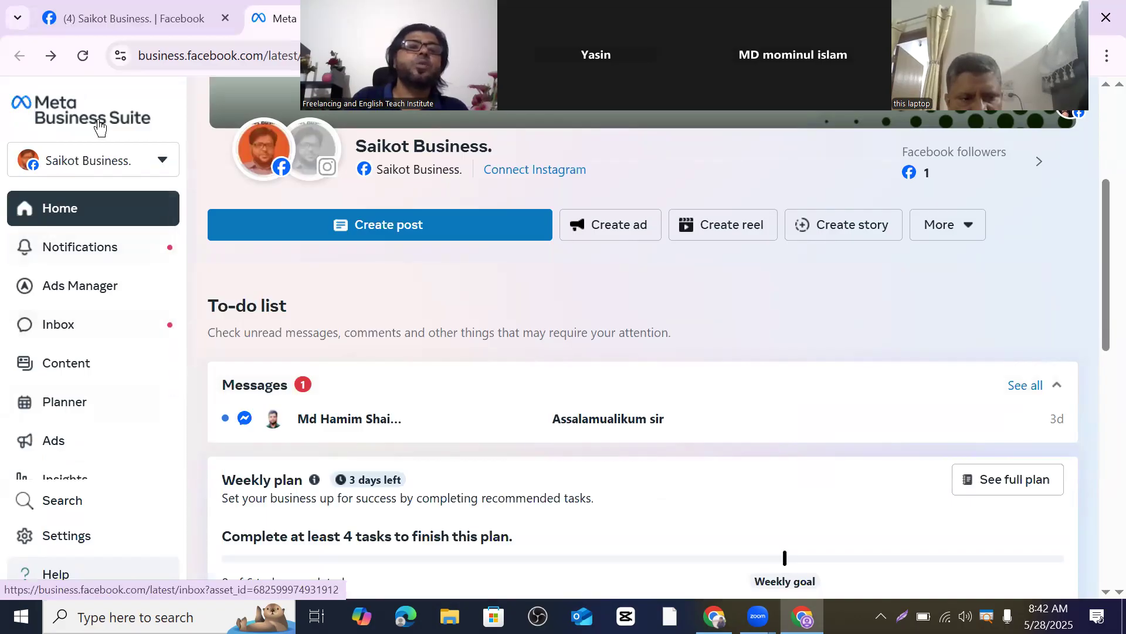
left_click(55, 326)
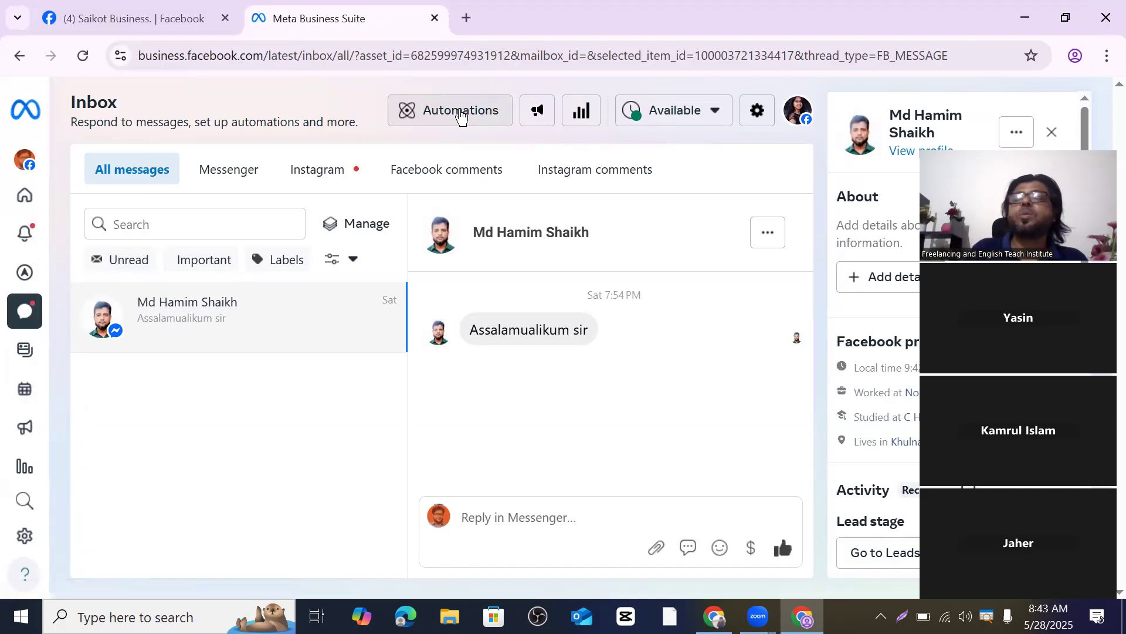
left_click(461, 115)
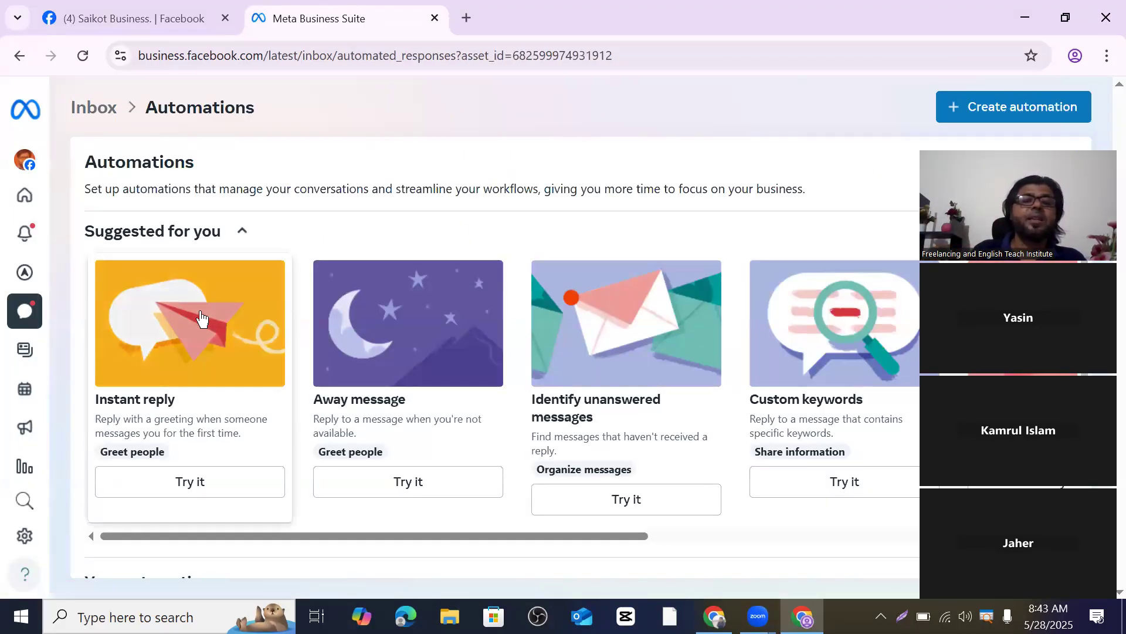
scroll(199, 317, "down", 2)
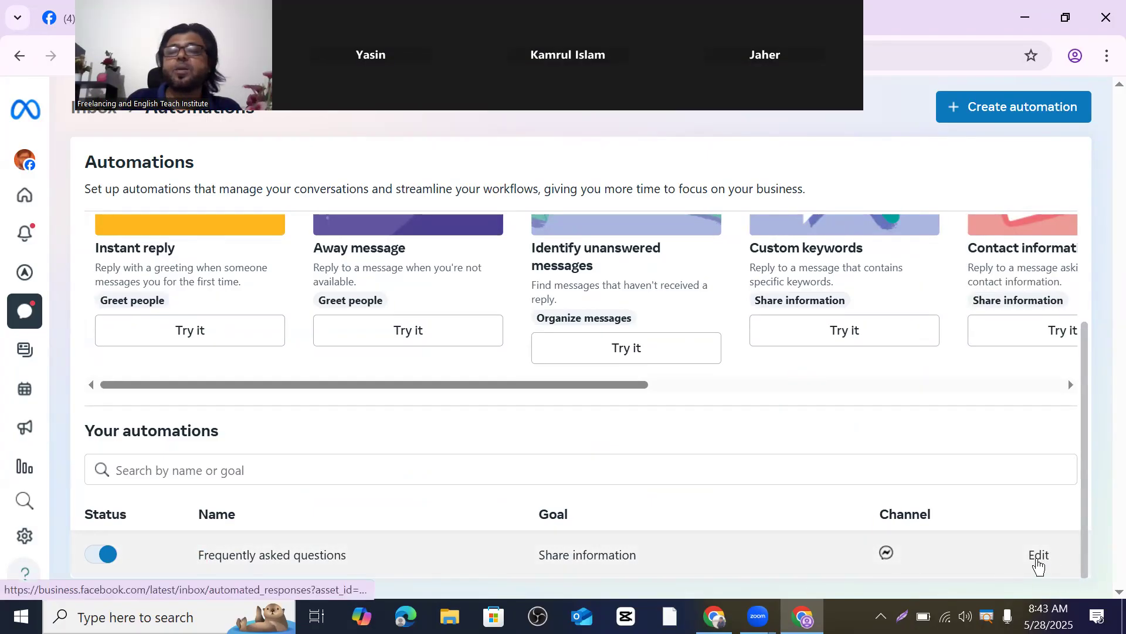
left_click(1037, 557)
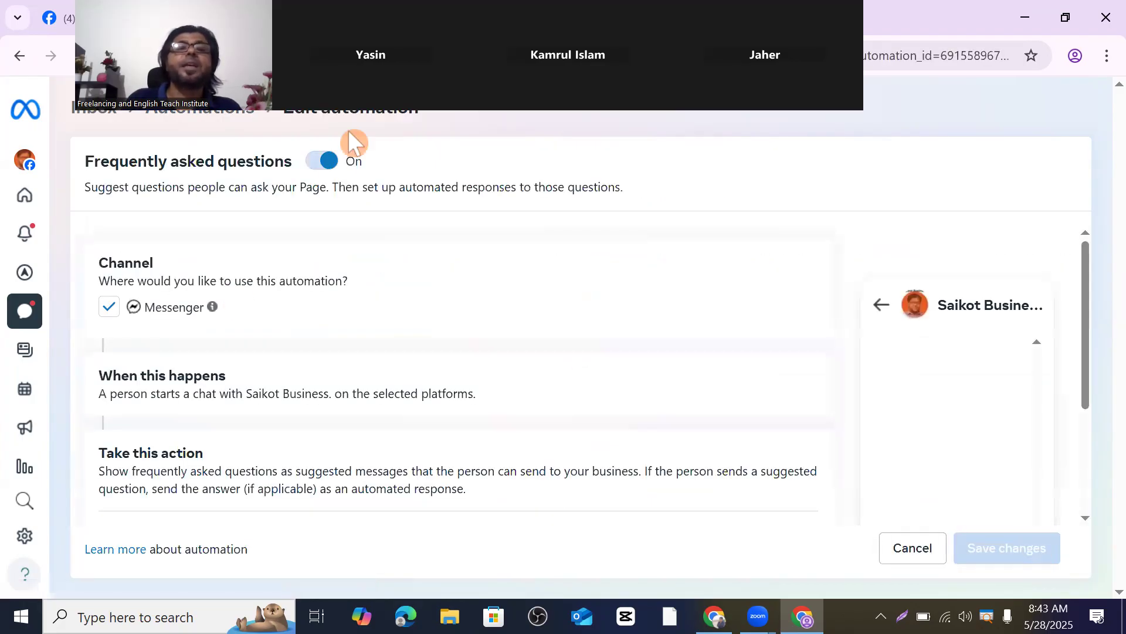
scroll(364, 286, "down", 2)
scroll(364, 280, "up", 2)
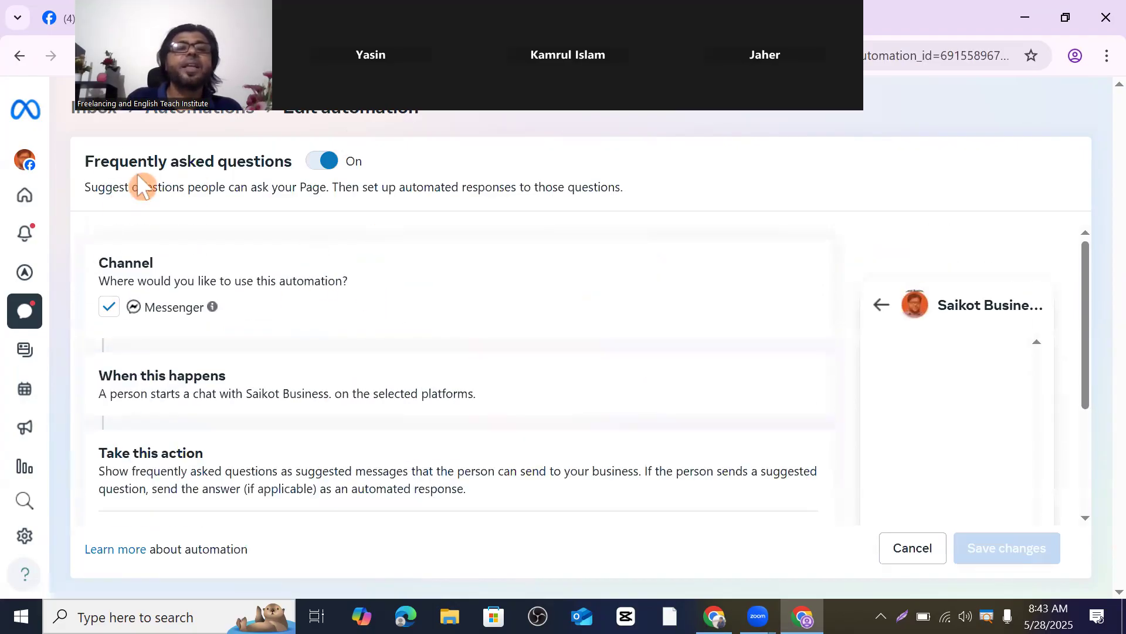
scroll(324, 285, "down", 2)
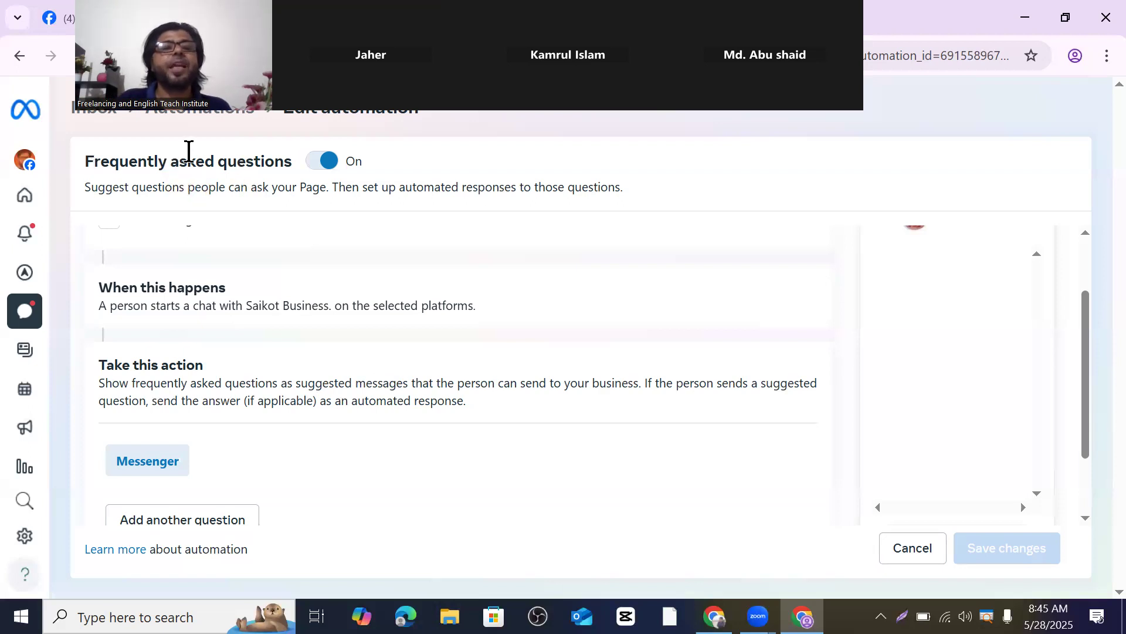
Switch the Frequently asked questions automation off and back on
left_click(243, 177)
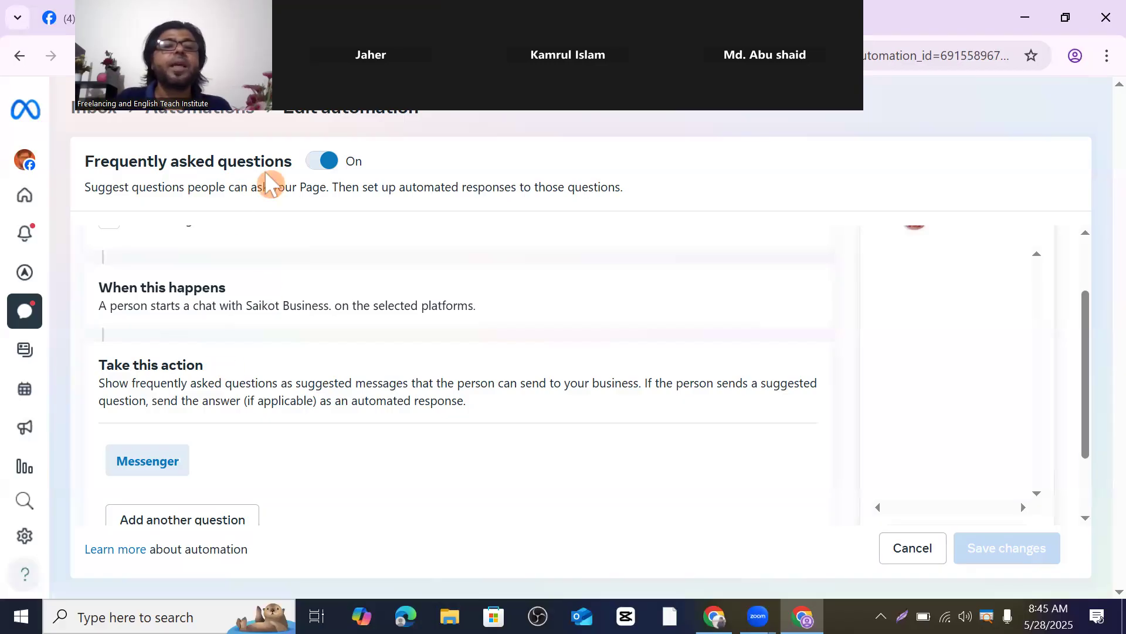
left_click(322, 166)
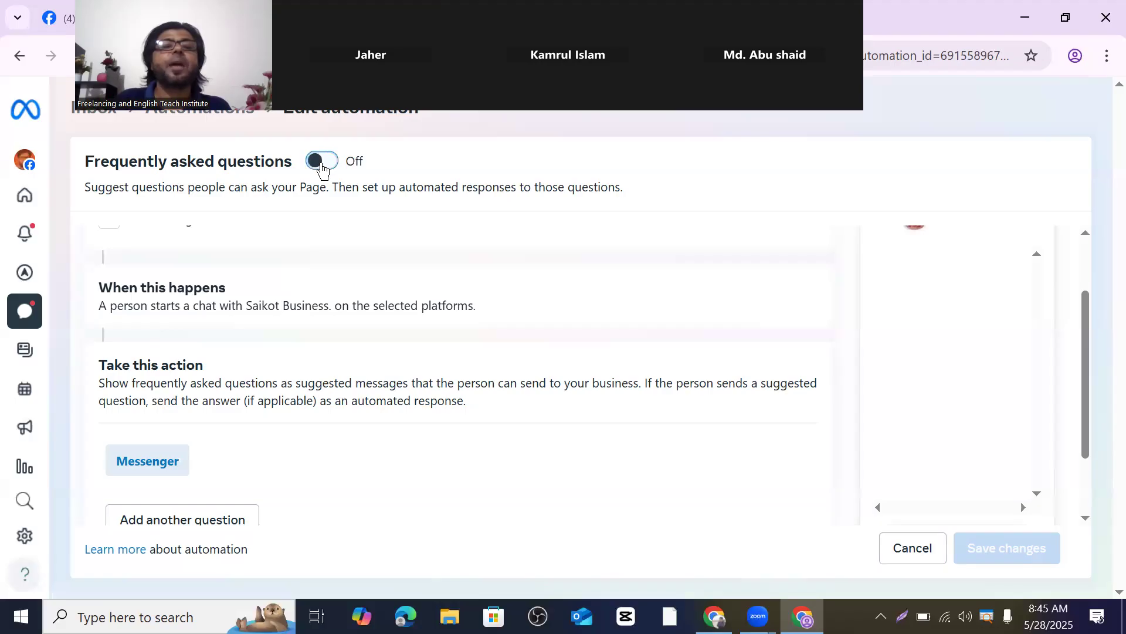
left_click(322, 167)
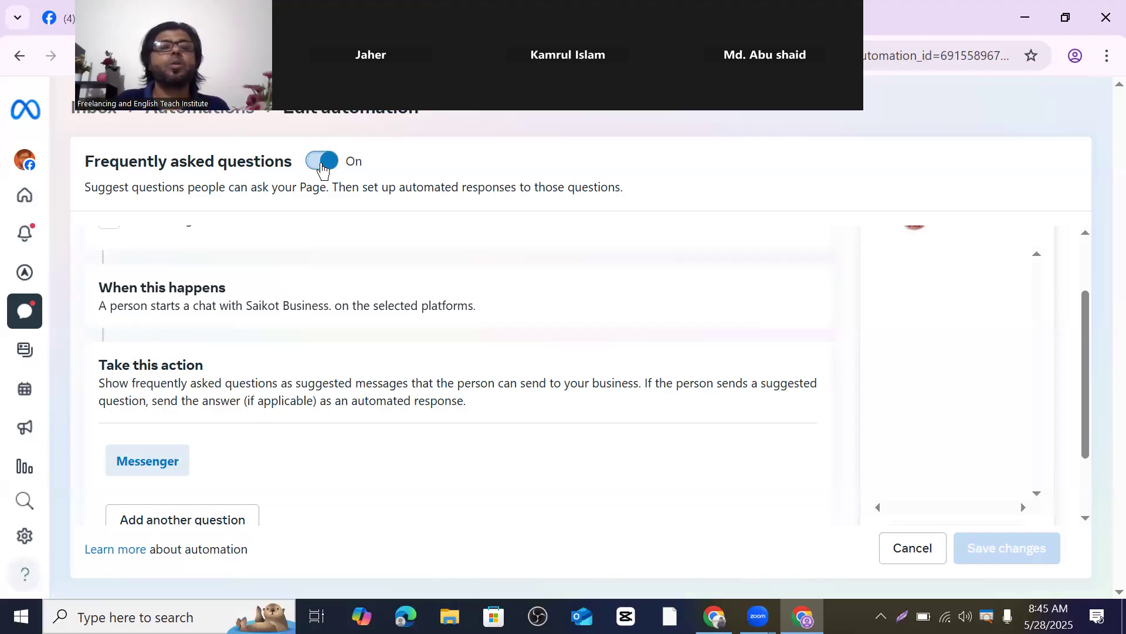
Add a question to the Messenger frequently asked questions and expand it, looking over its question and automated response fields
scroll(337, 264, "down", 2)
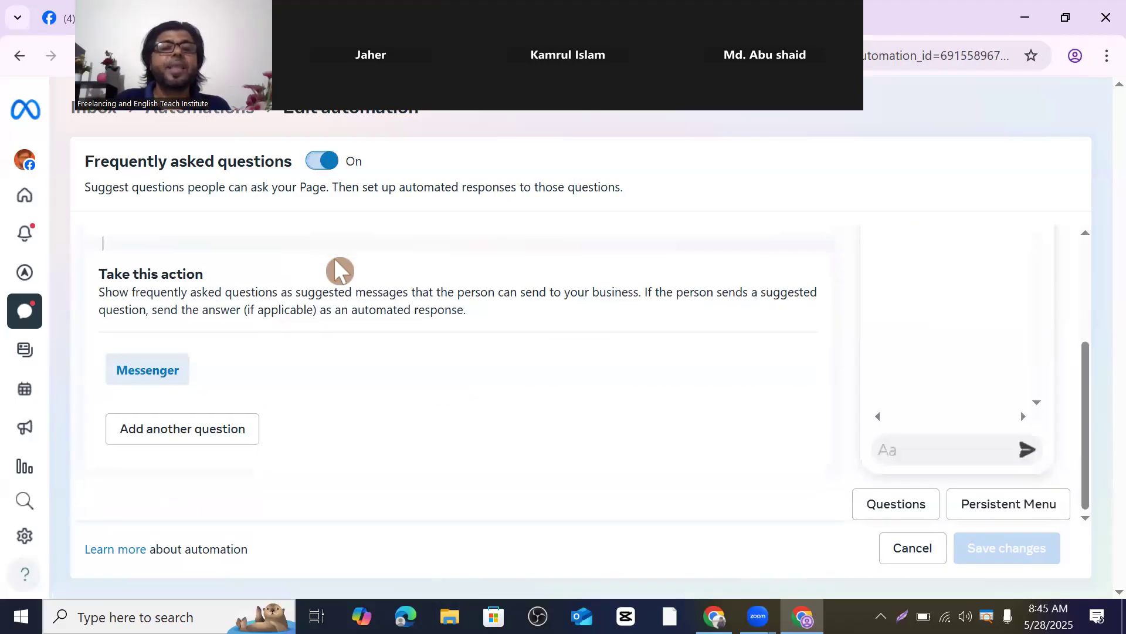
scroll(262, 262, "up", 1)
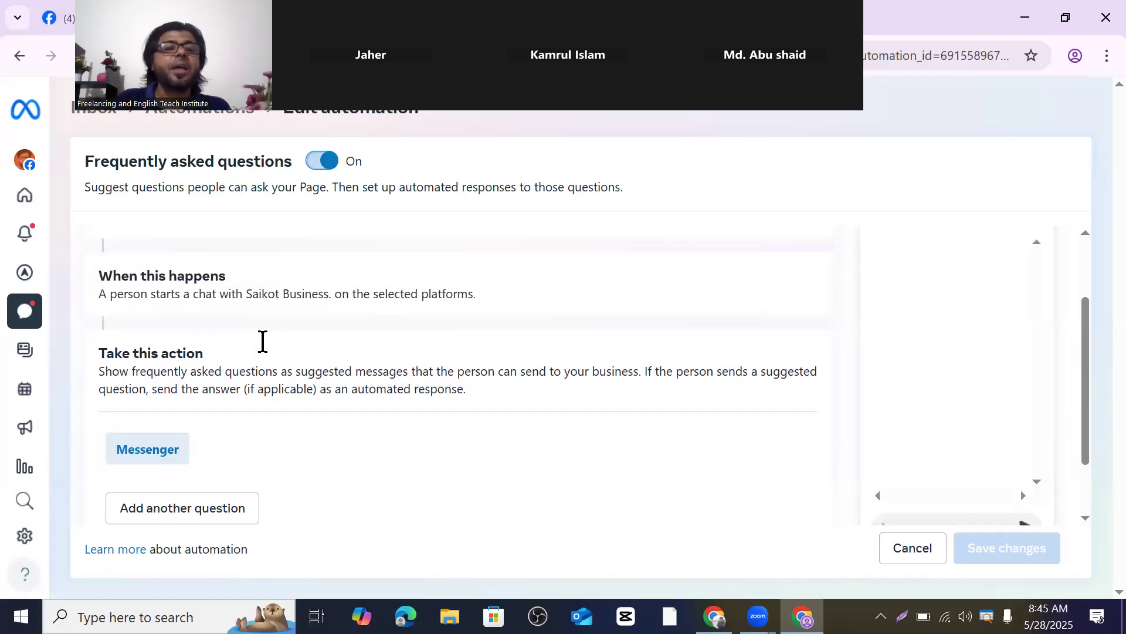
scroll(263, 342, "down", 1)
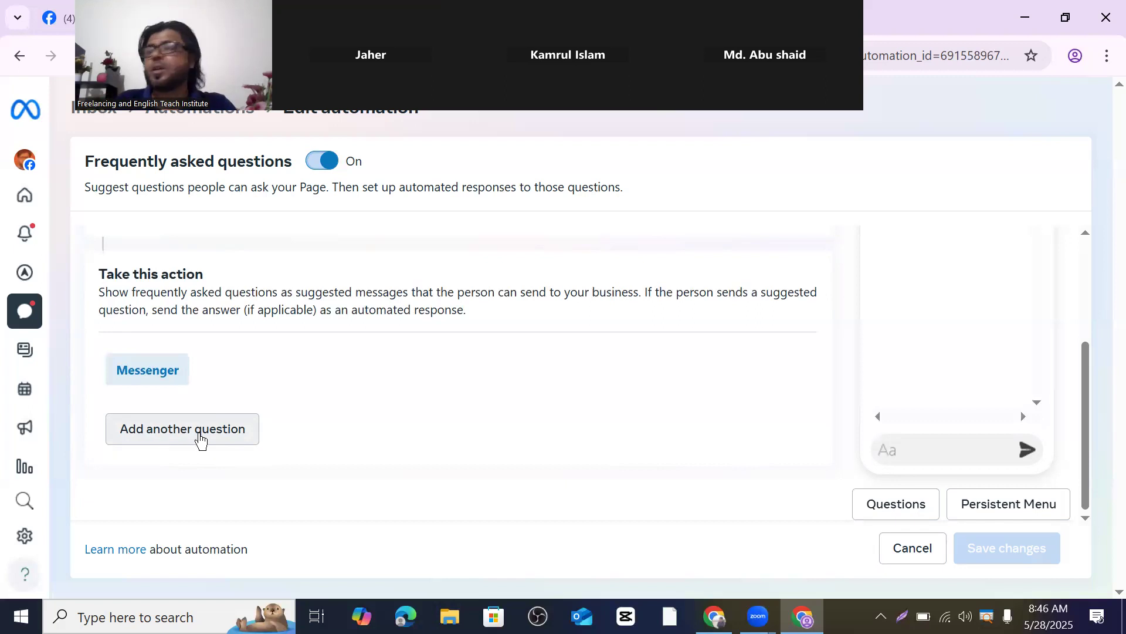
left_click(169, 439)
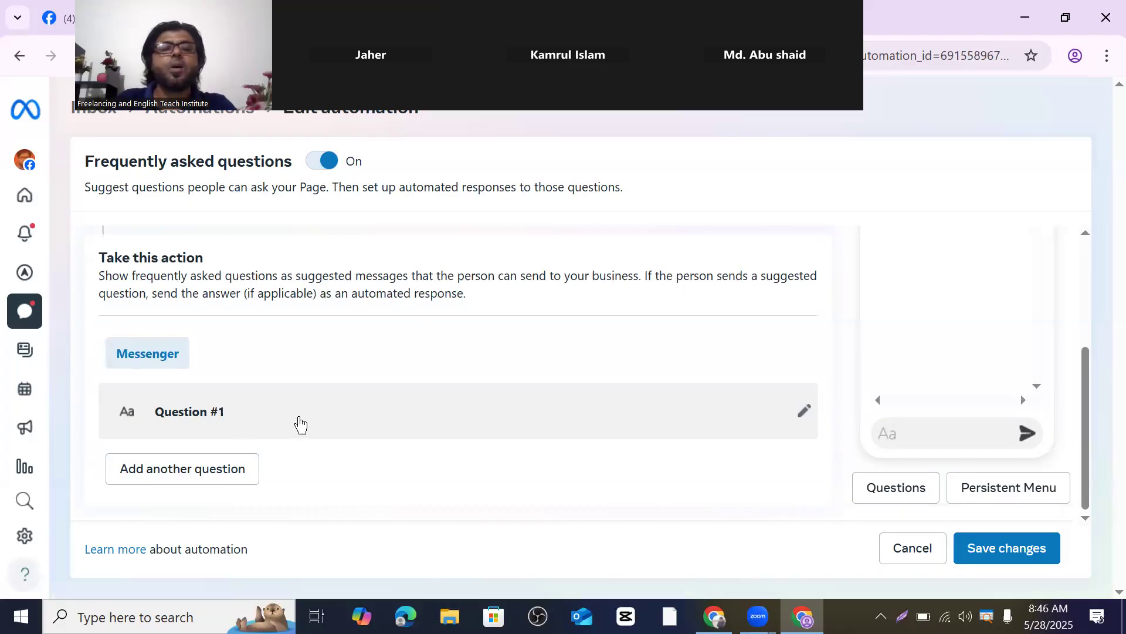
left_click(805, 421)
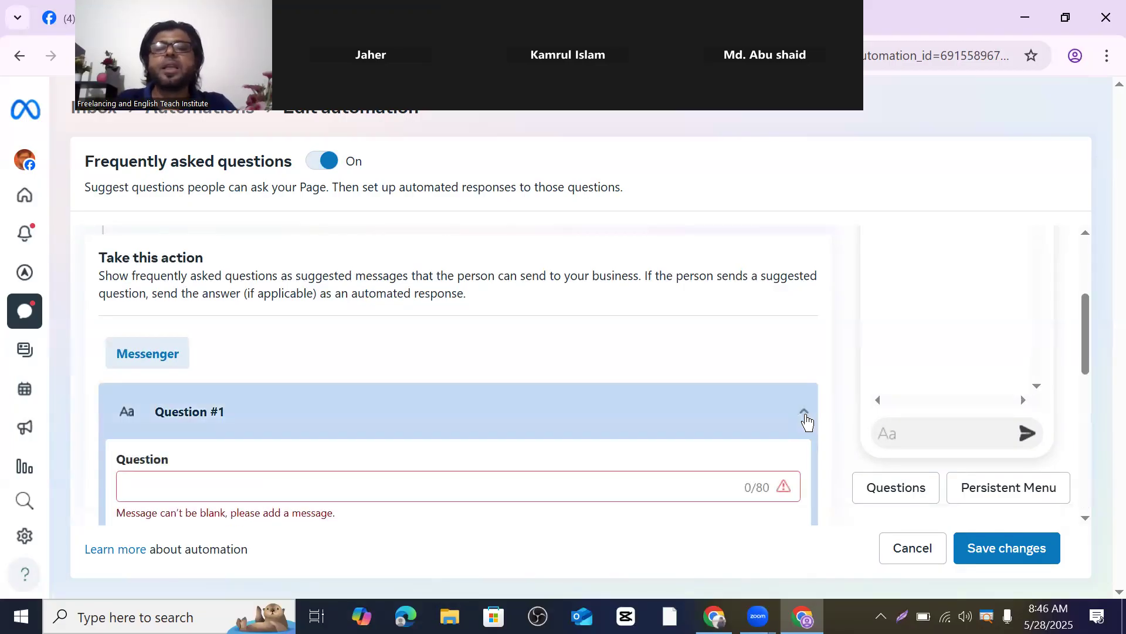
scroll(375, 369, "down", 1)
scroll(375, 364, "down", 1)
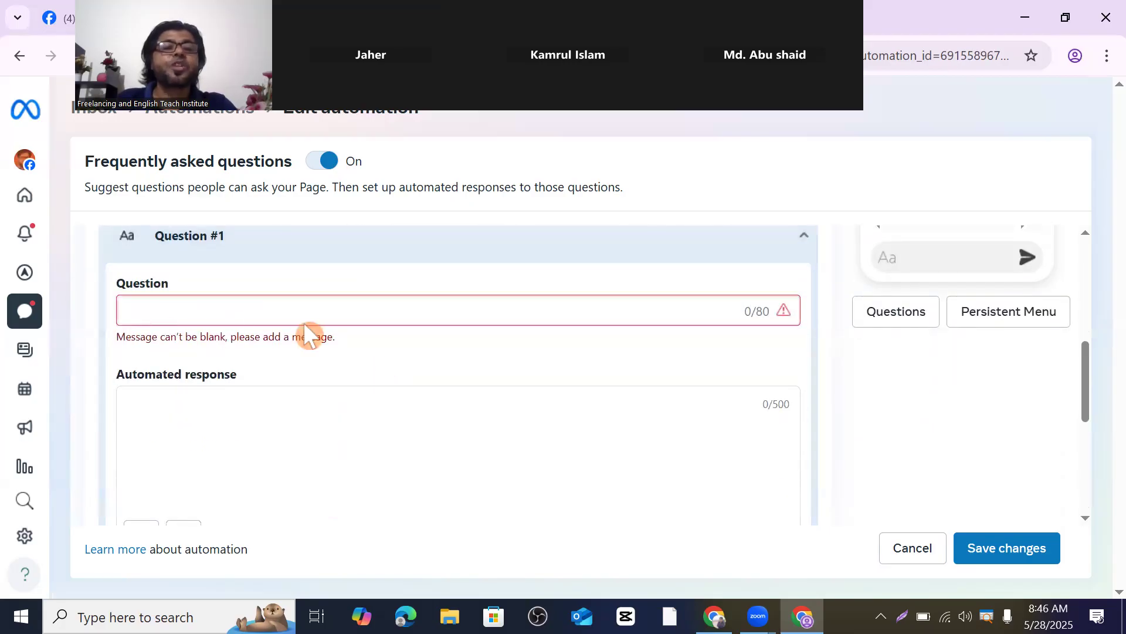
left_click(150, 396)
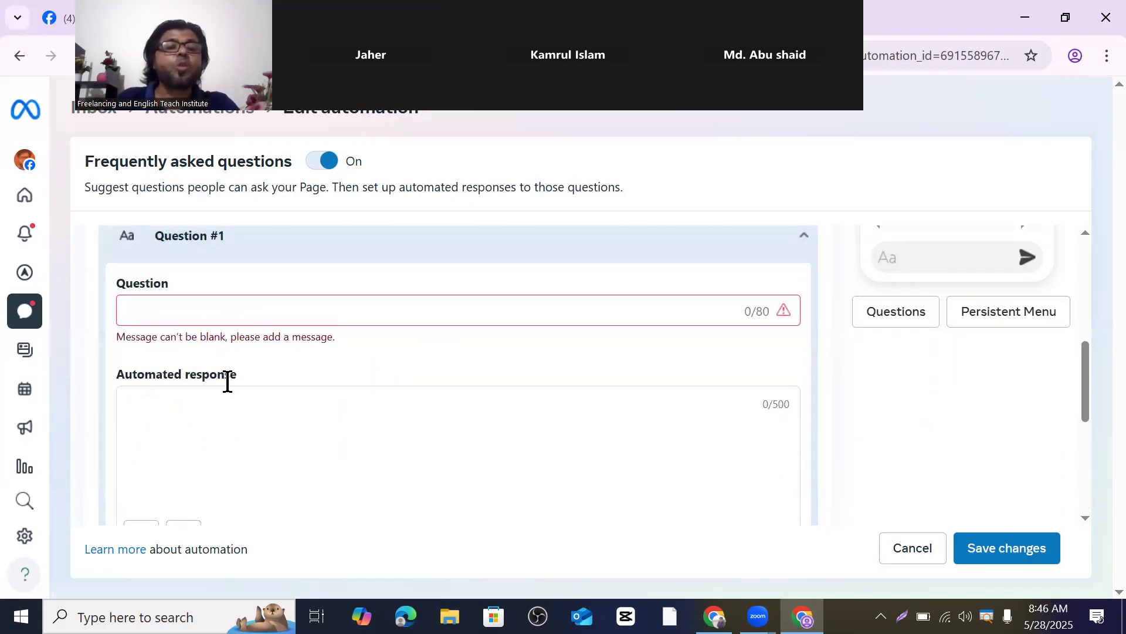
scroll(217, 439, "down", 1)
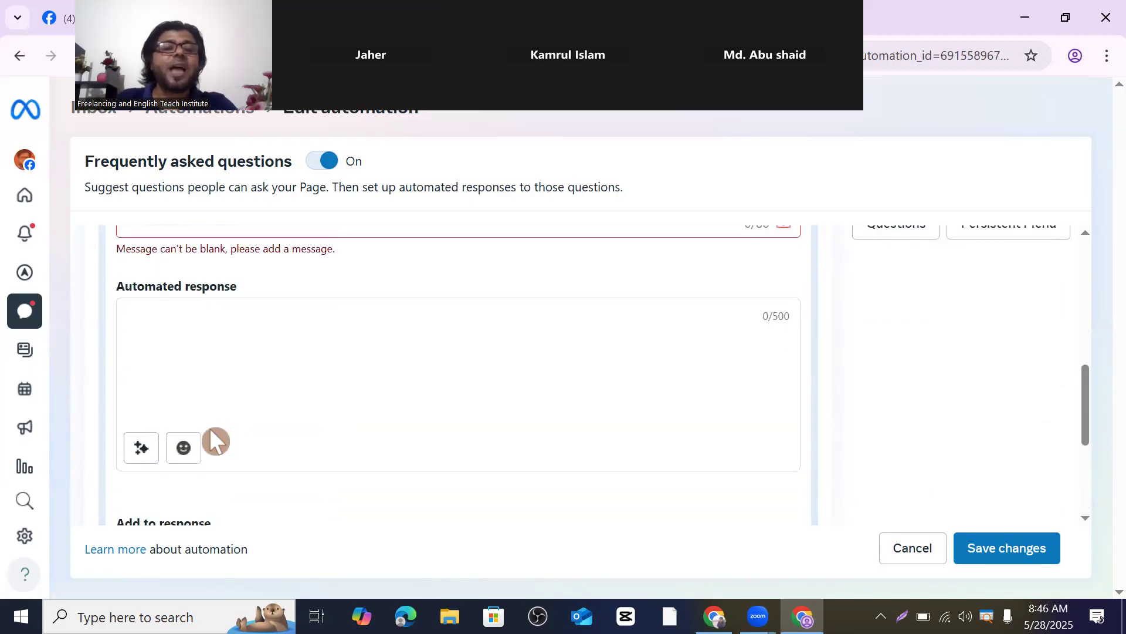
scroll(220, 352, "up", 3)
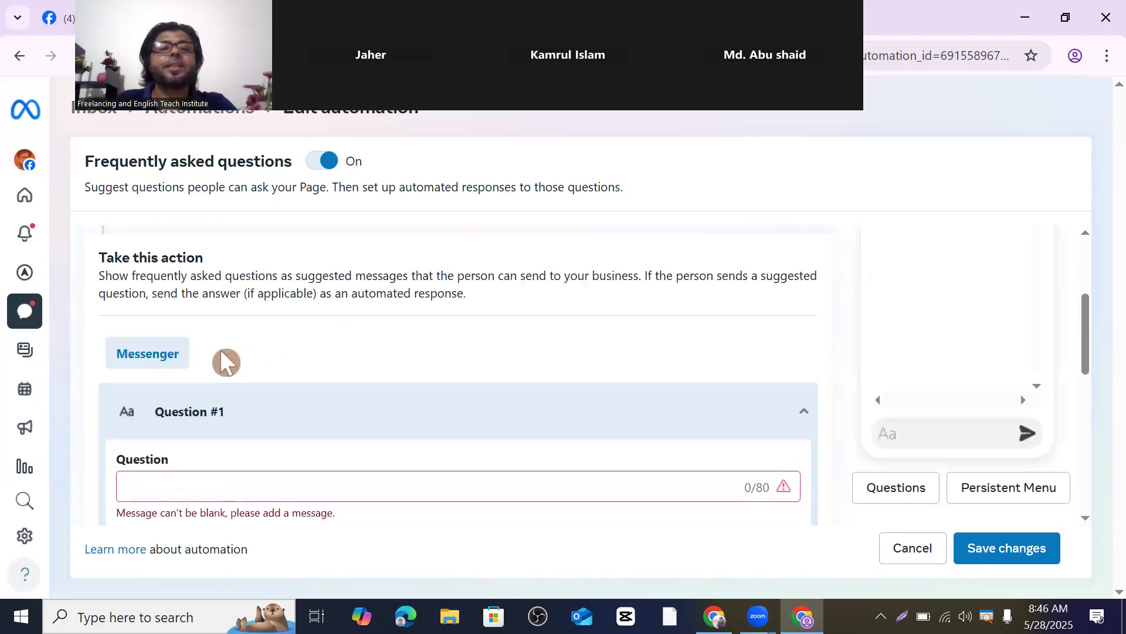
Enter "I am im interested" as the question text of Question #1
left_click(173, 480)
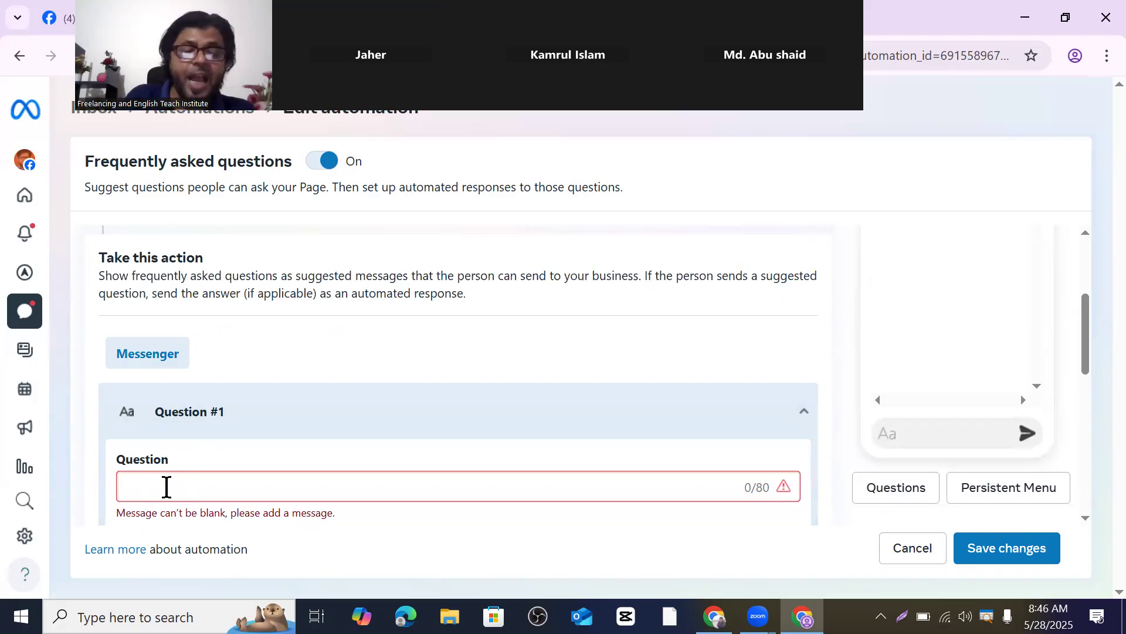
key("shift+Tab")
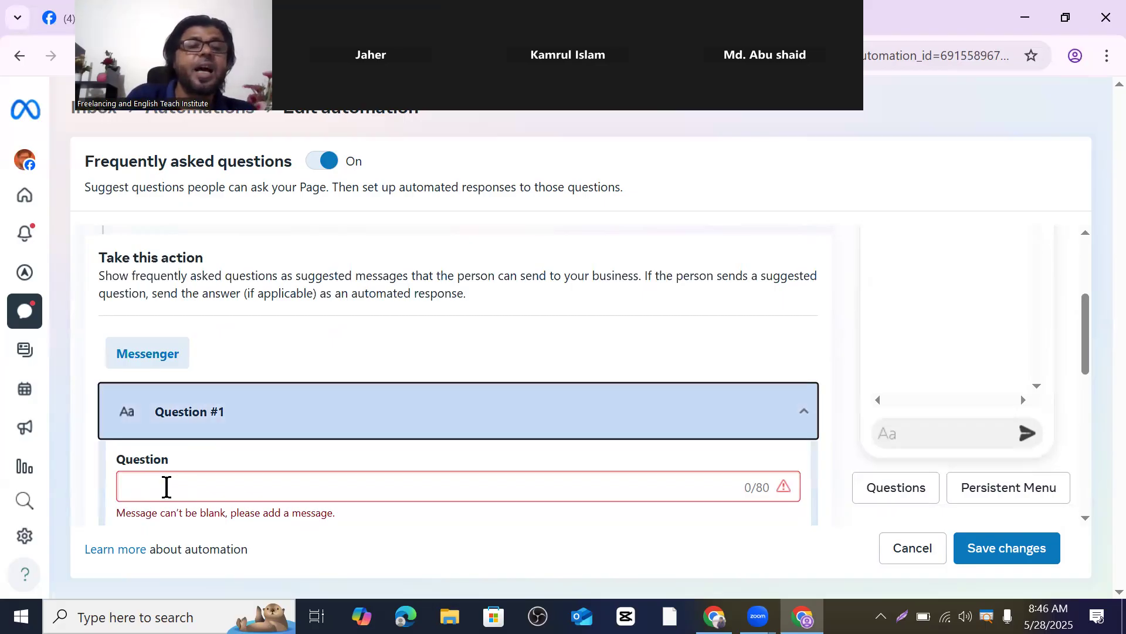
left_click(167, 486)
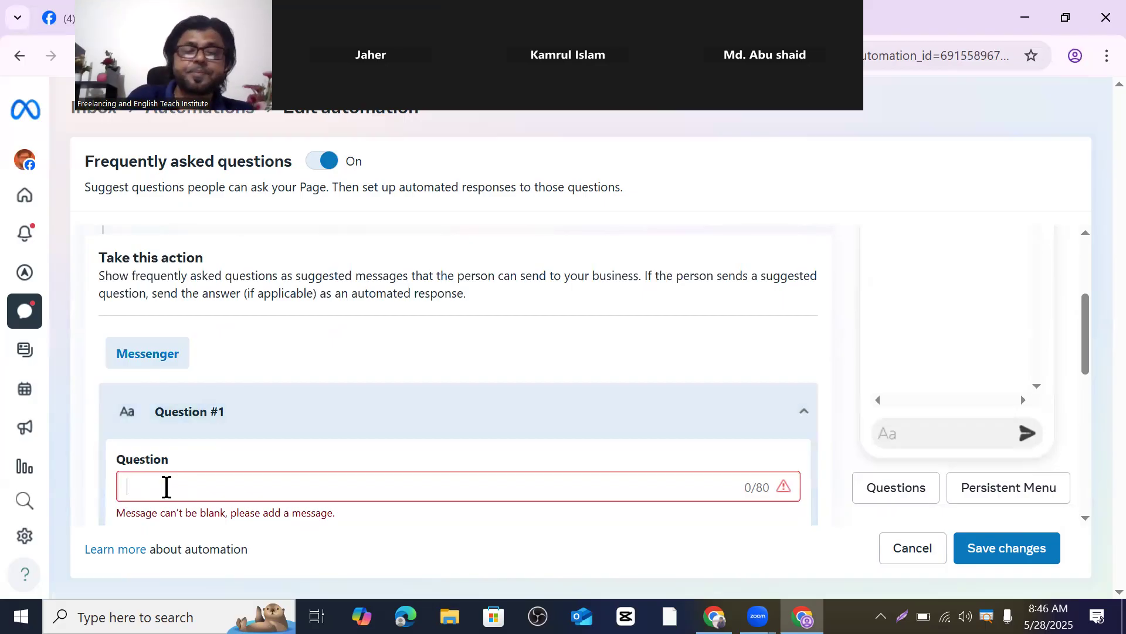
type("I a")
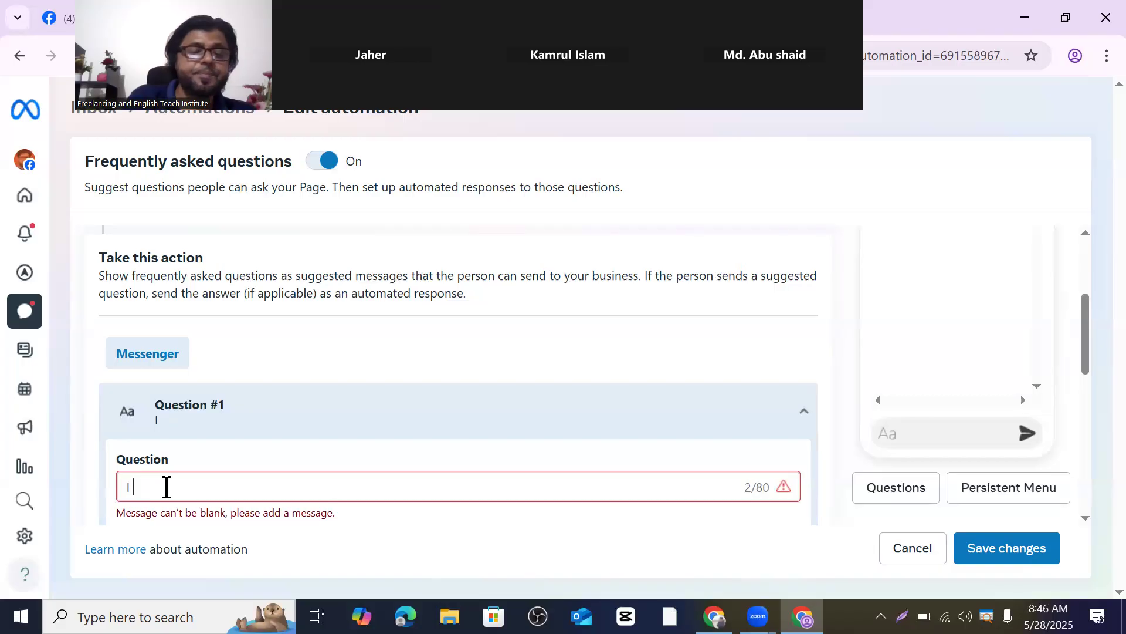
type("m ")
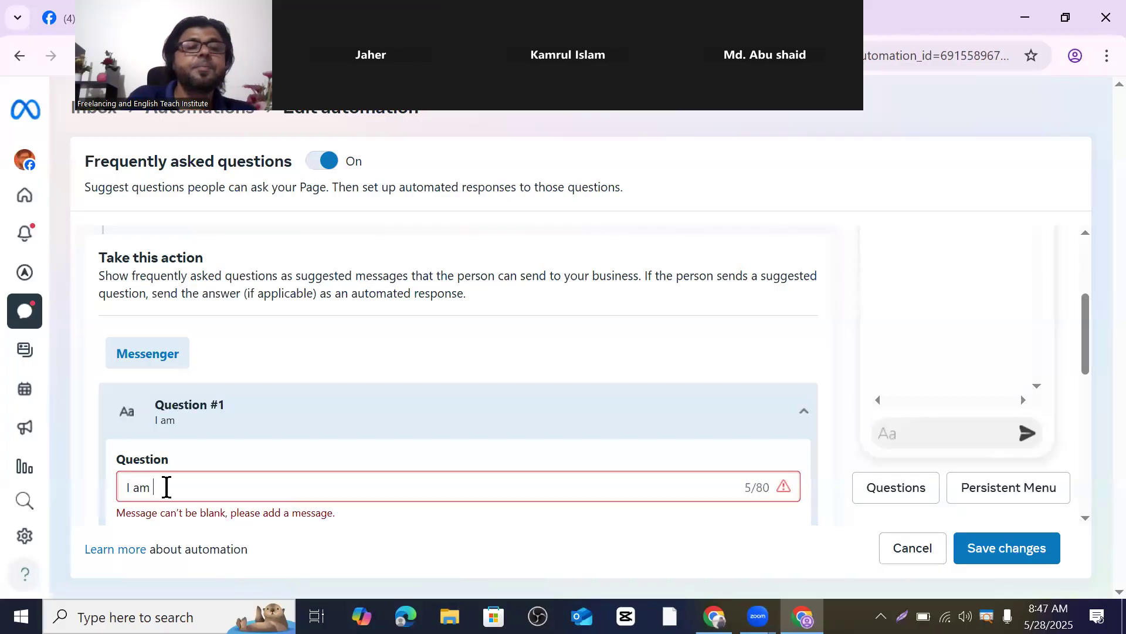
type("I")
key("BackSpace")
key("BackSpace")
type("in")
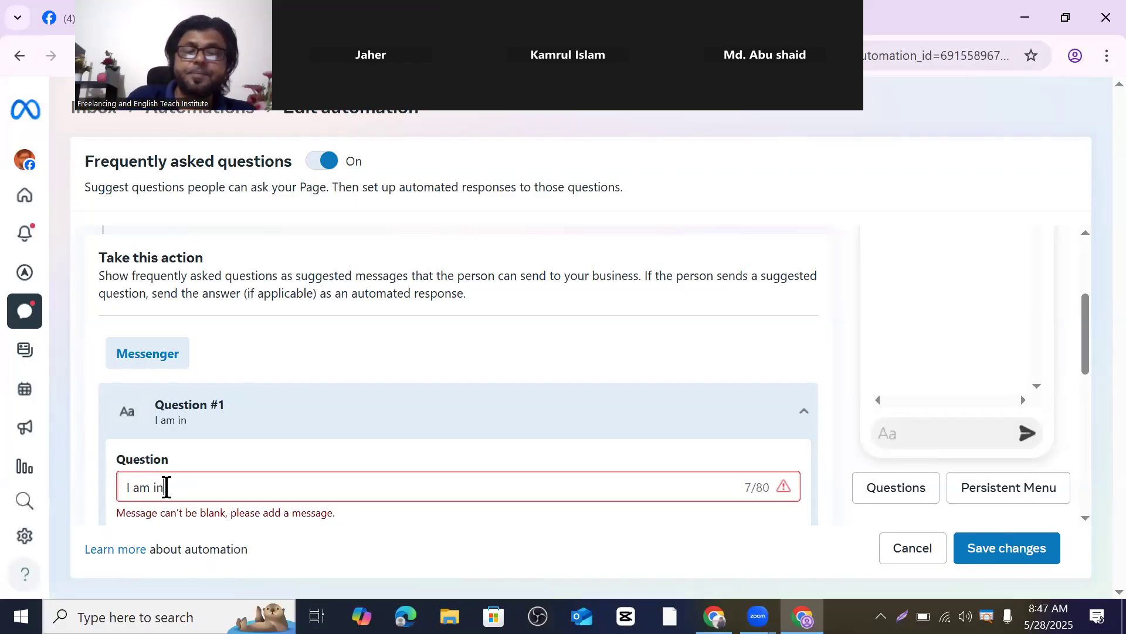
key("BackSpace")
type("m im")
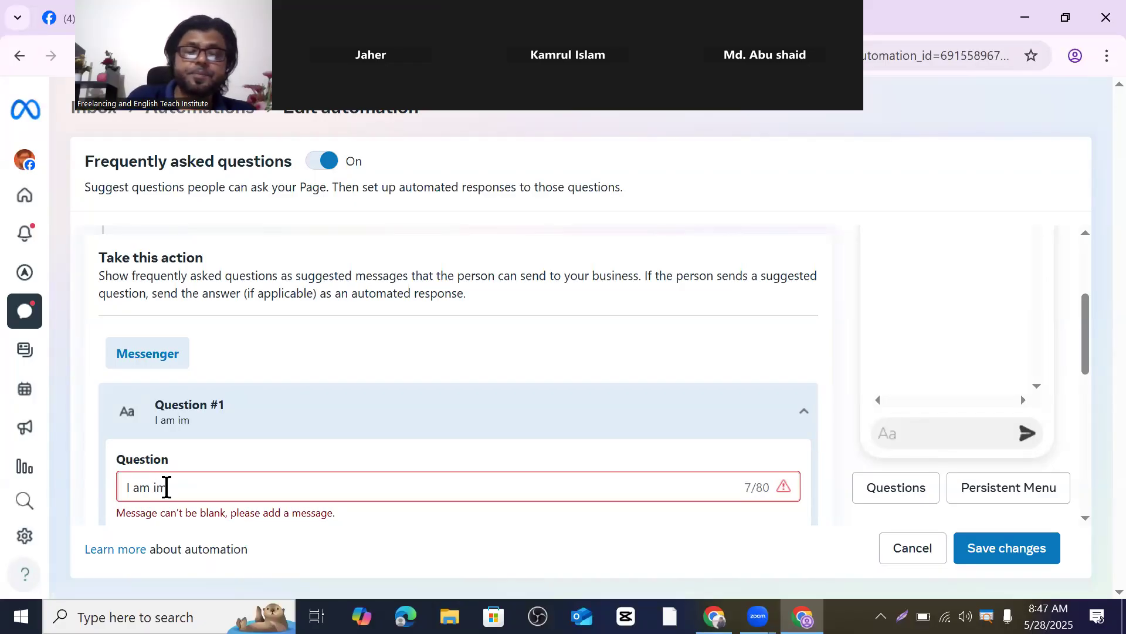
type(" inter")
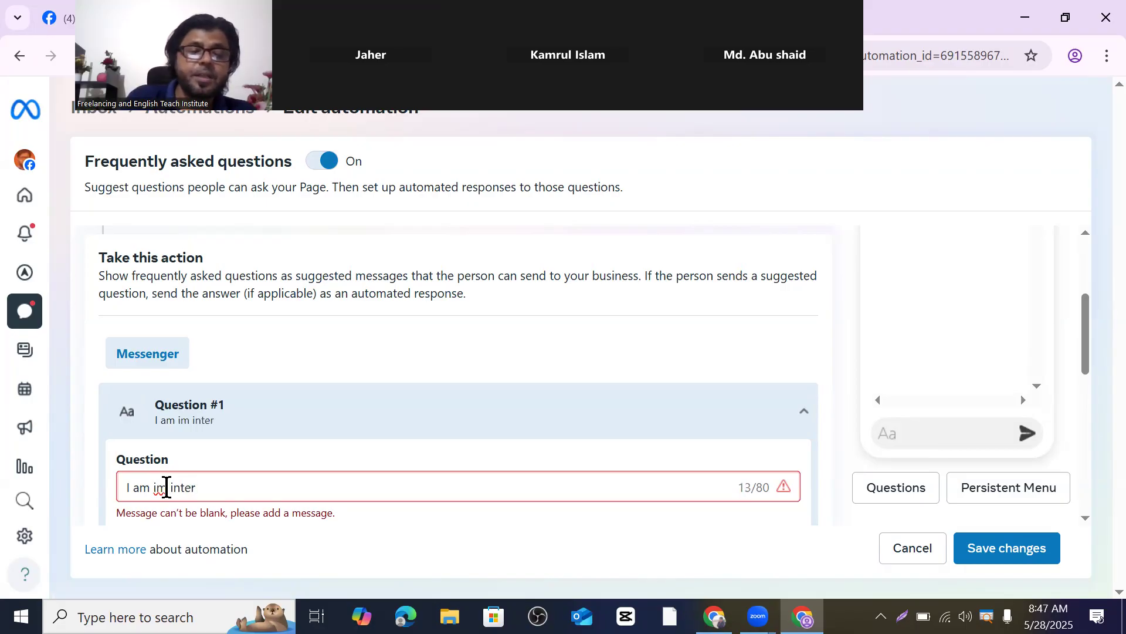
type("este")
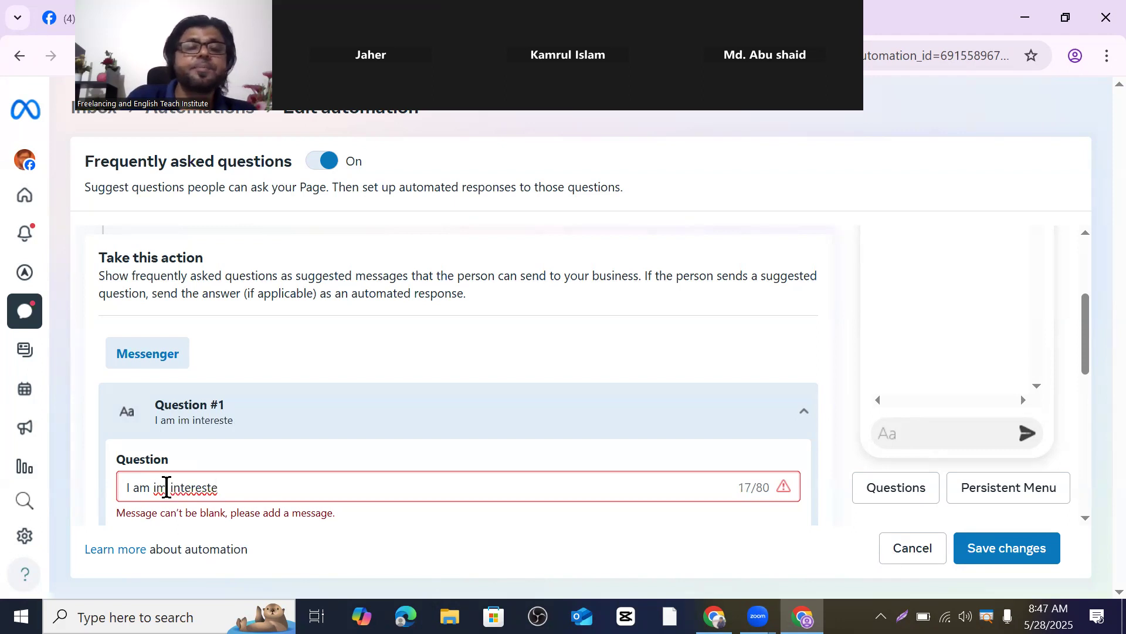
type("d")
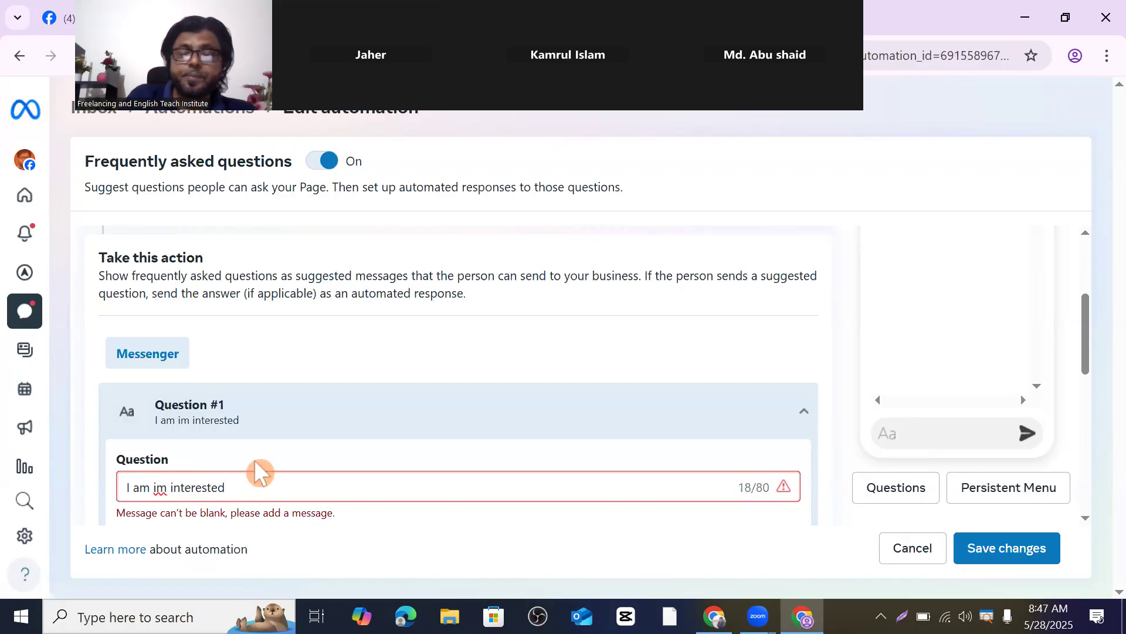
Extend the question text of Question #1 with ". How can I order It?" after "interested"
type(".")
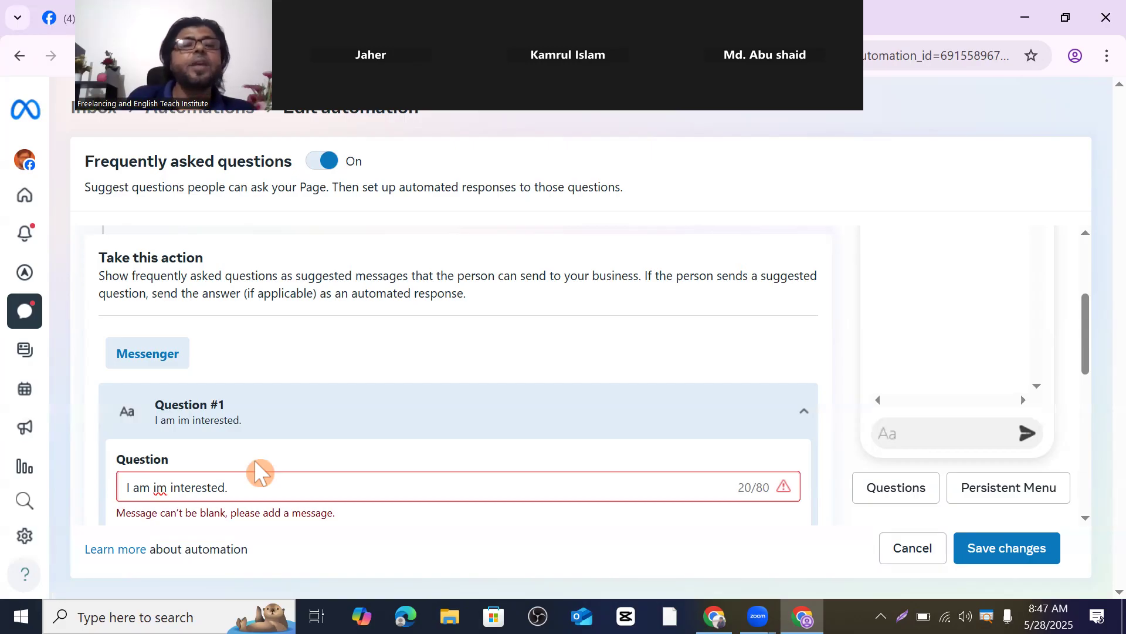
type("Ho")
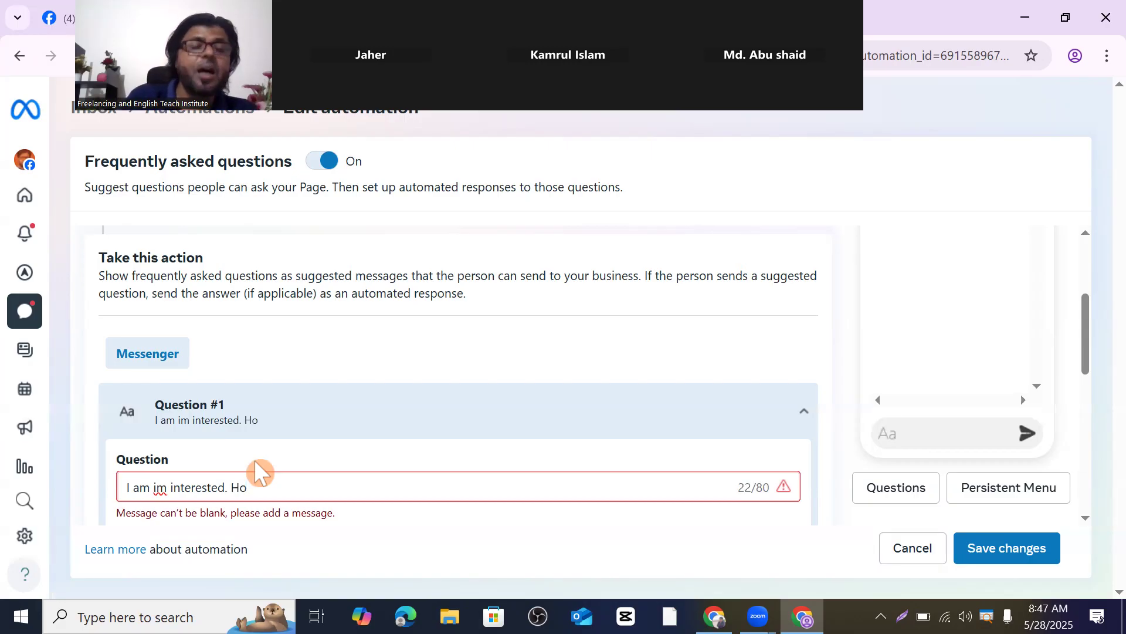
type("w can ")
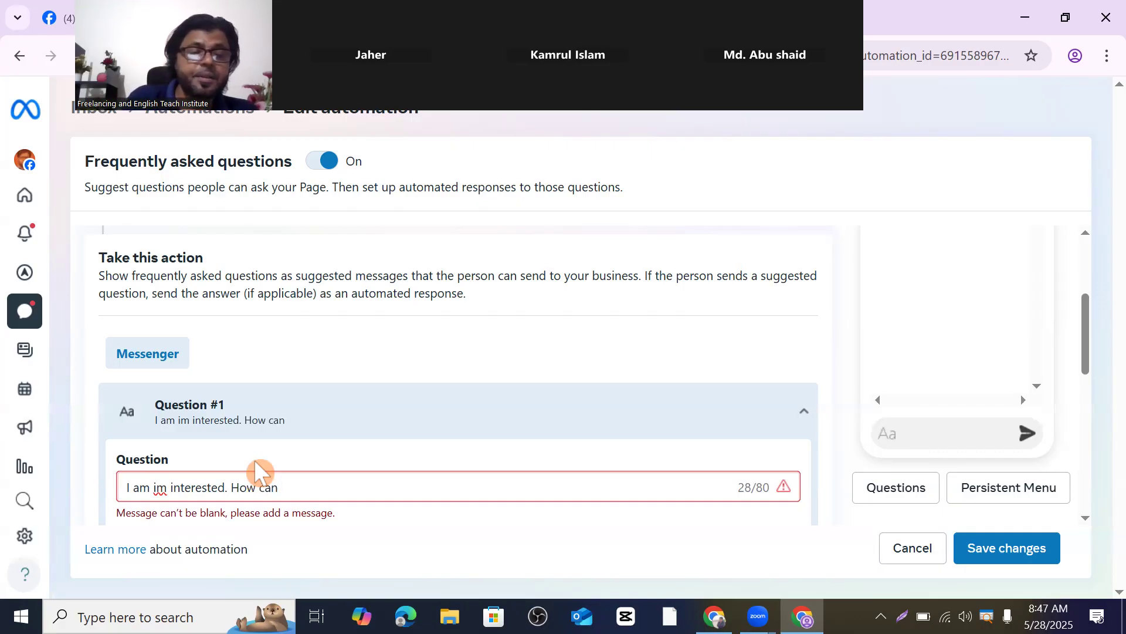
type("I ord")
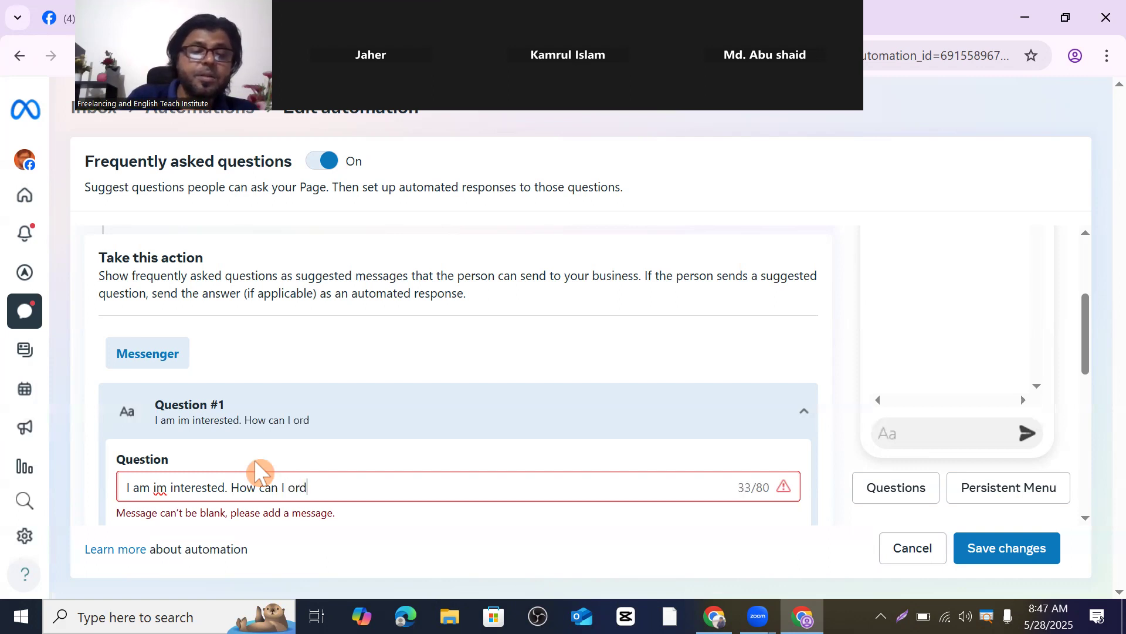
type("er ")
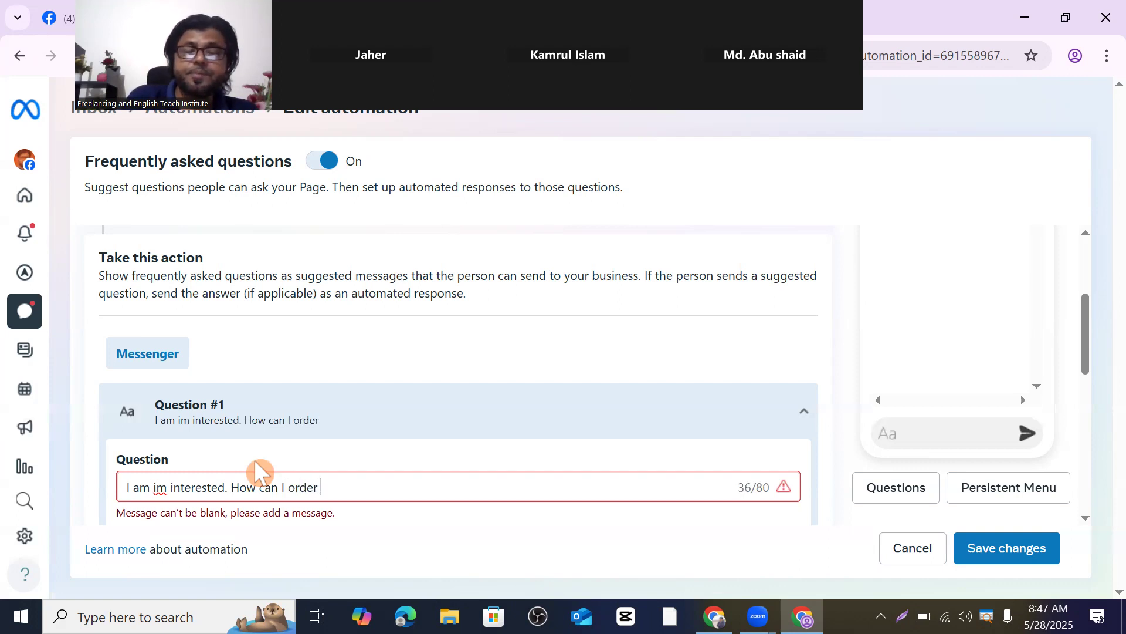
type("It?")
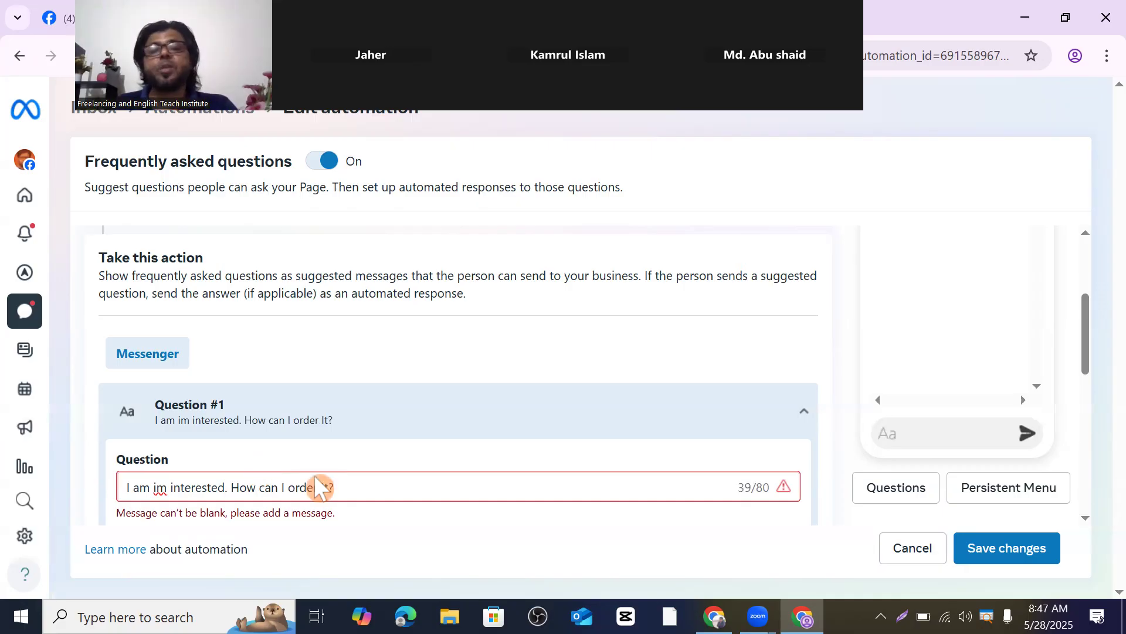
Delete the stray word "im" from Question #1 so it reads "I am interested. How can I order It?"
scroll(403, 450, "down", 1)
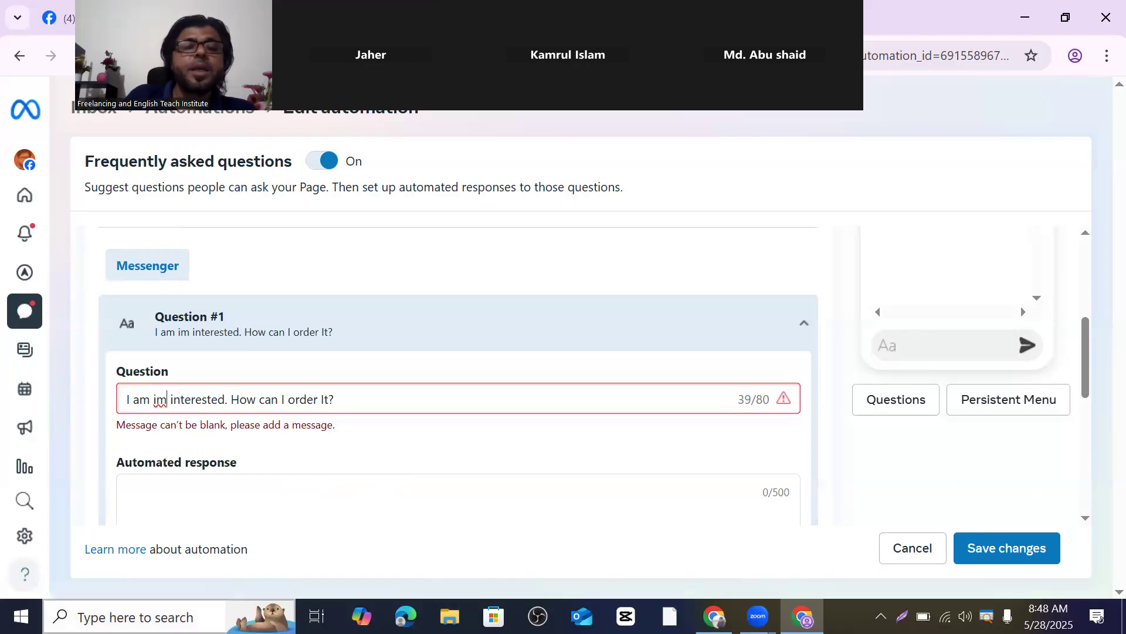
key("BackSpace")
key("BackSpace")
key("BackSpace")
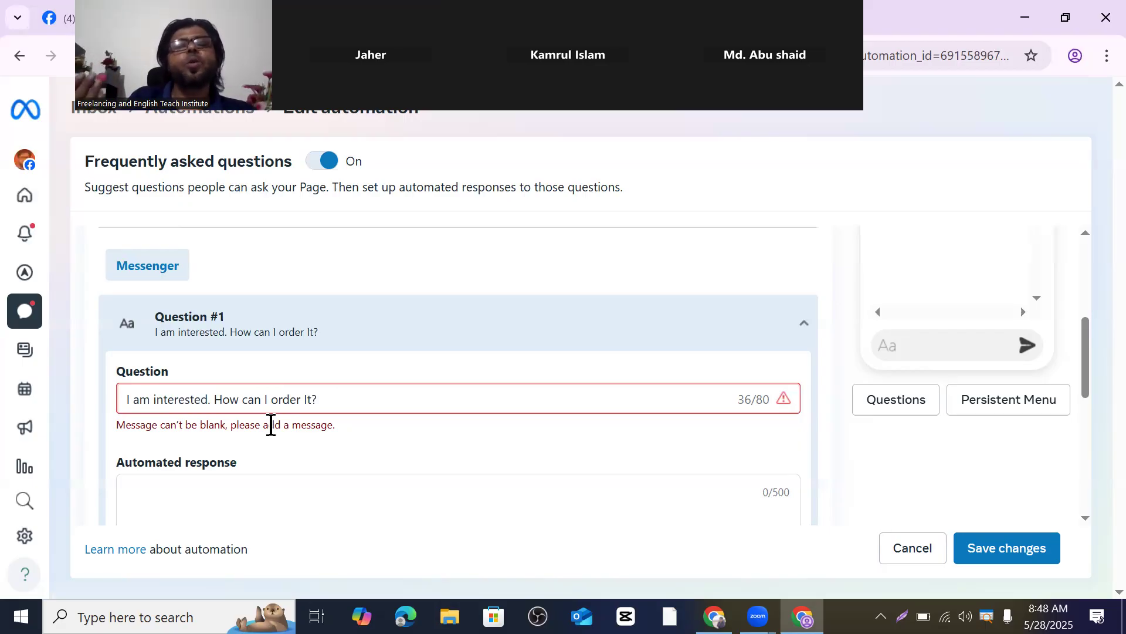
left_click(319, 399)
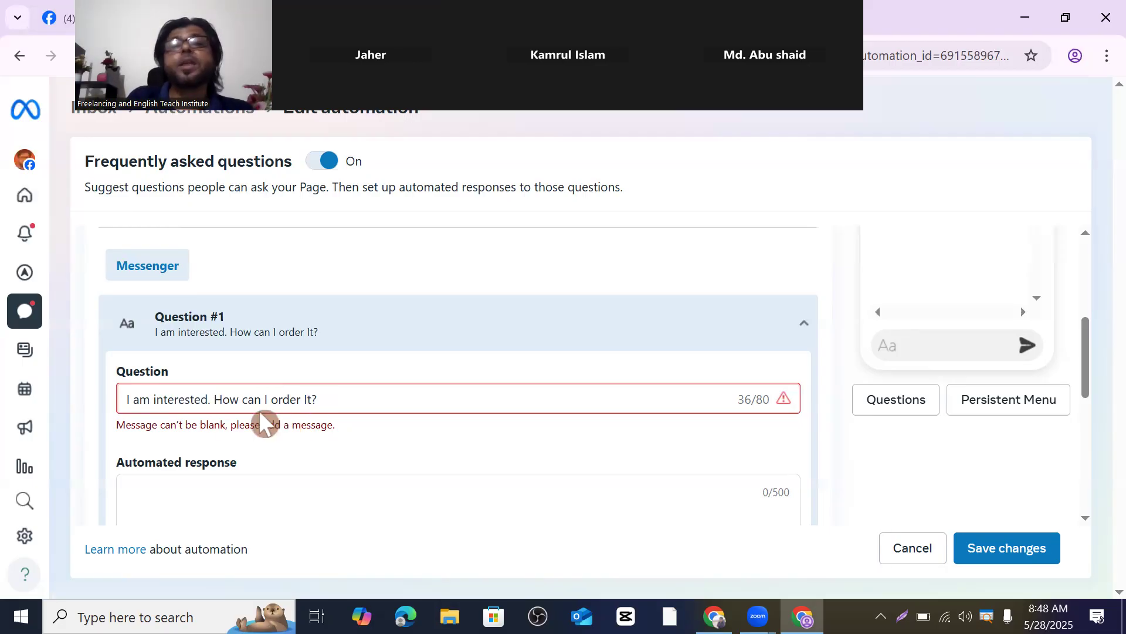
Start the automated response for Question #1 with "Thank you. Please send me your phone number,"
scroll(282, 409, "down", 1)
scroll(282, 409, "down", 3)
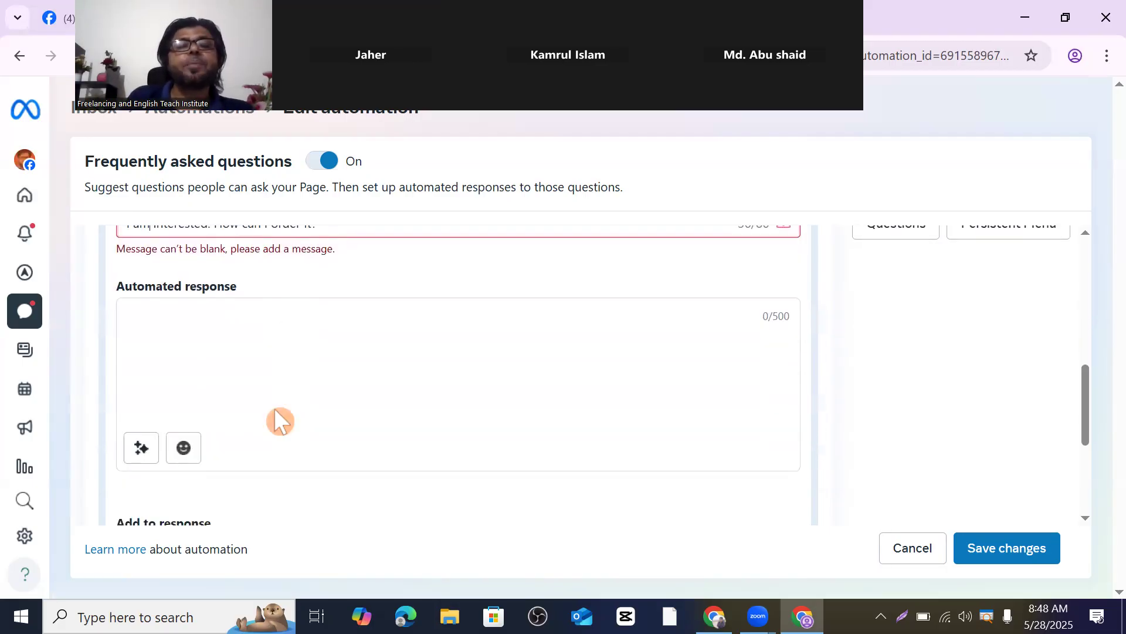
left_click(145, 321)
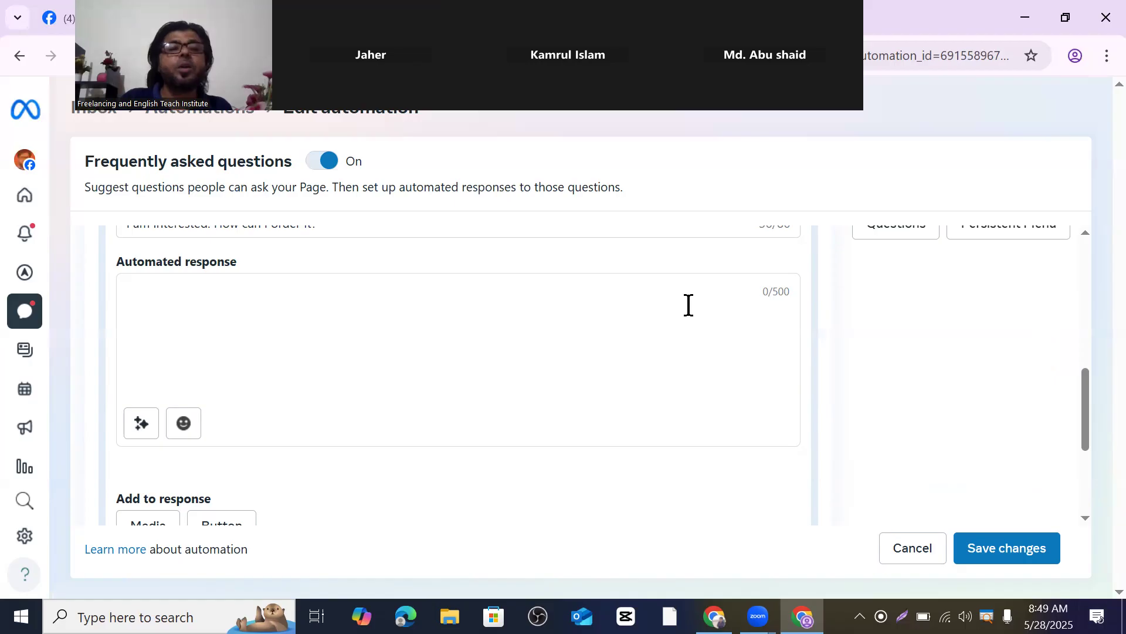
scroll(322, 363, "up", 4)
scroll(327, 339, "down", 2)
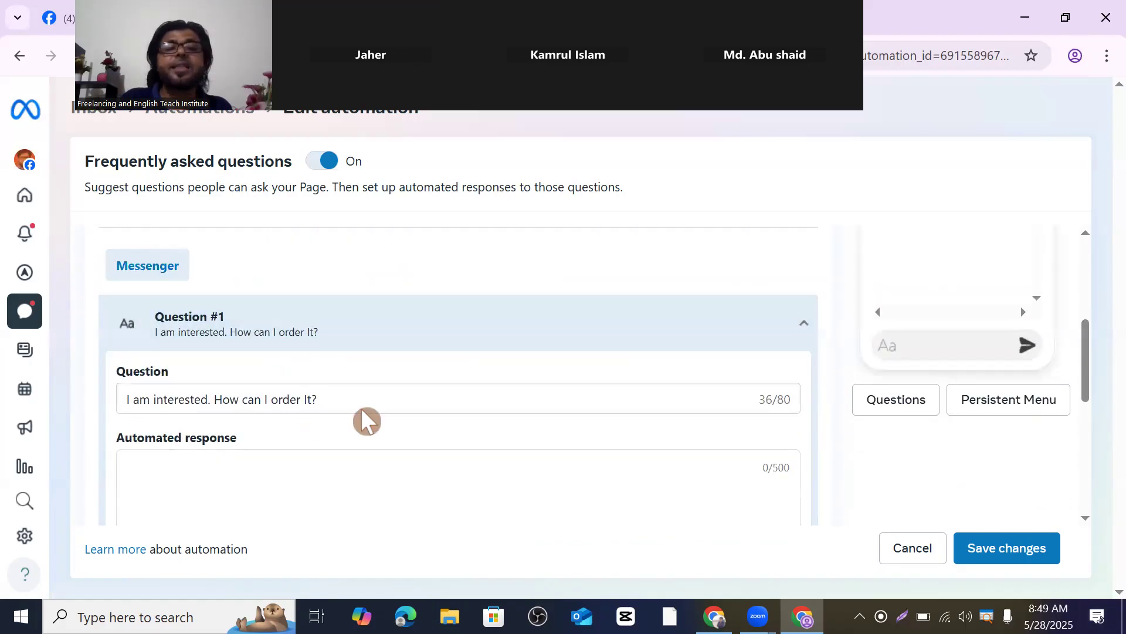
scroll(365, 405, "down", 3)
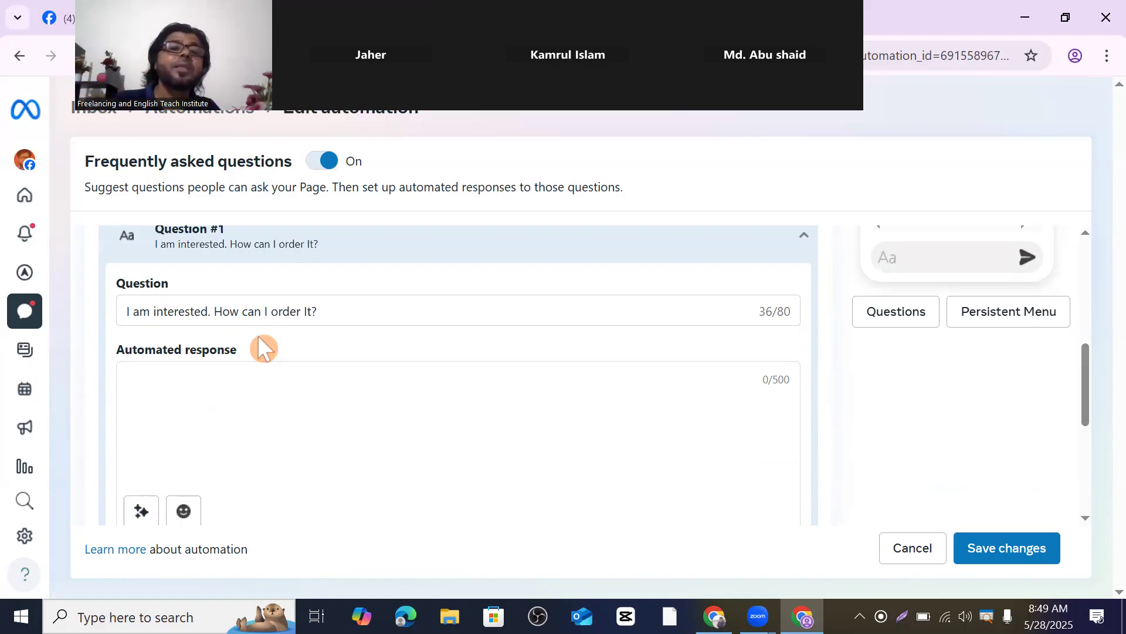
scroll(259, 337, "up", 1)
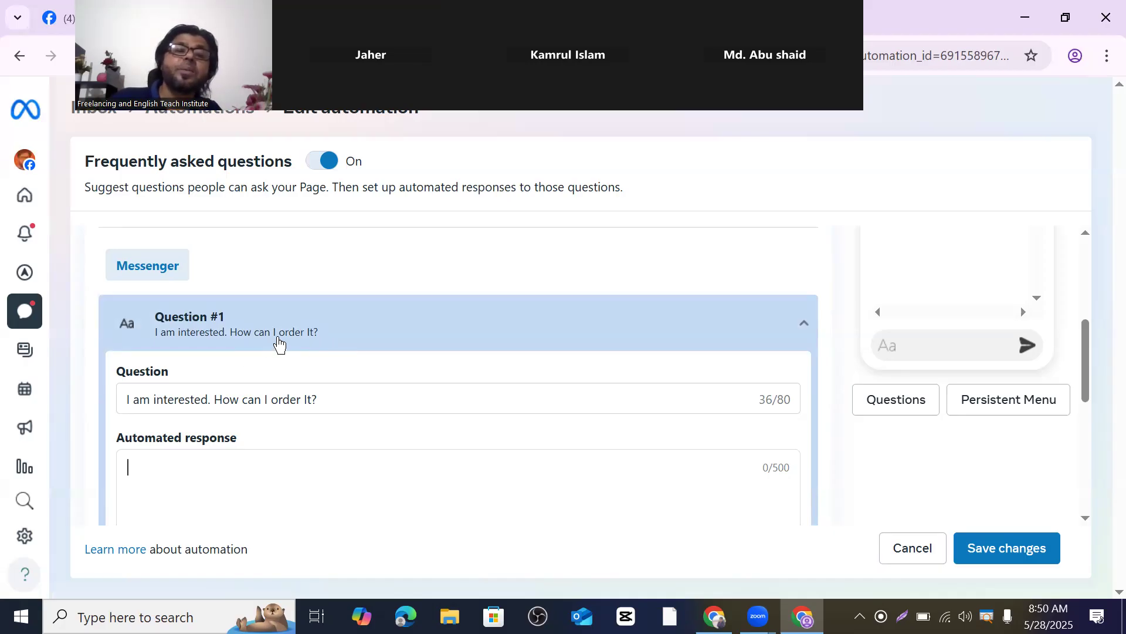
scroll(308, 396, "down", 1)
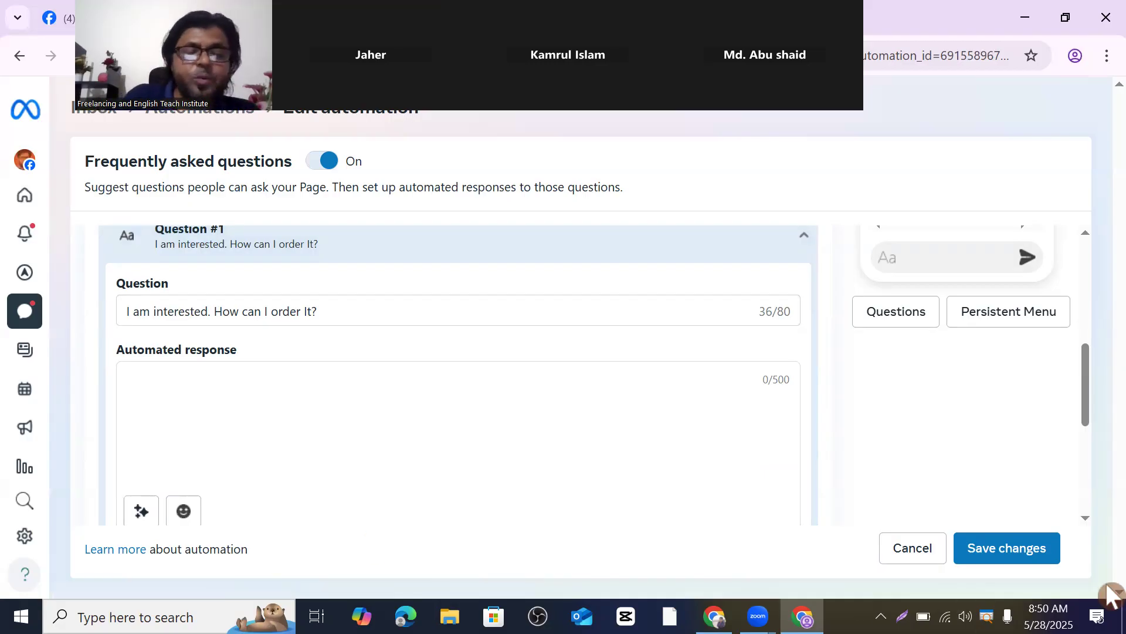
type("Thank")
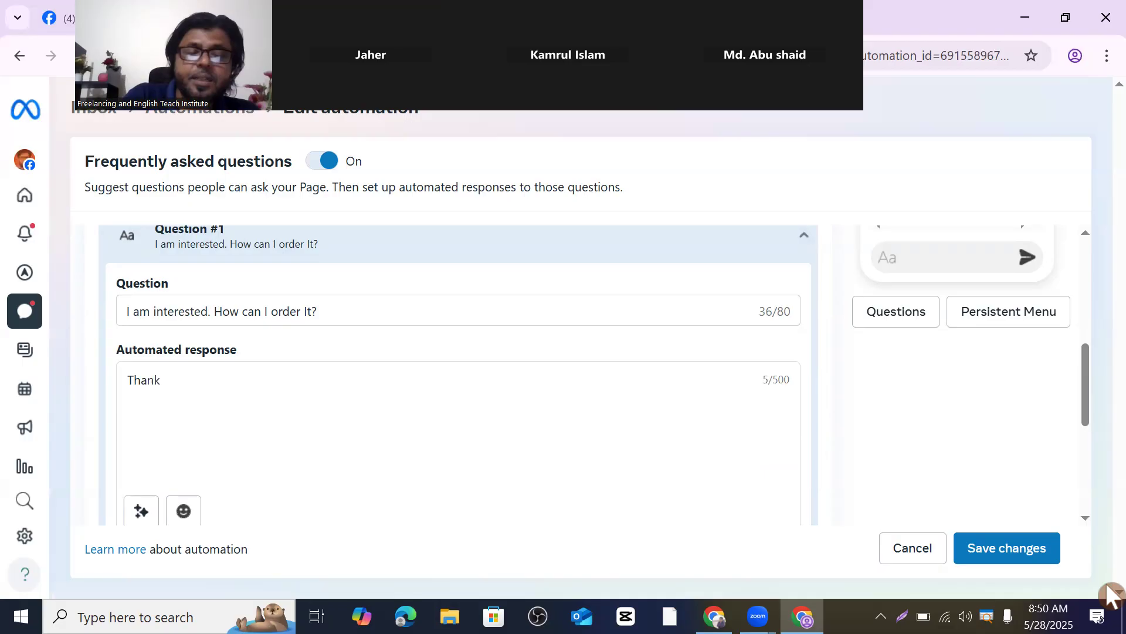
type(" you")
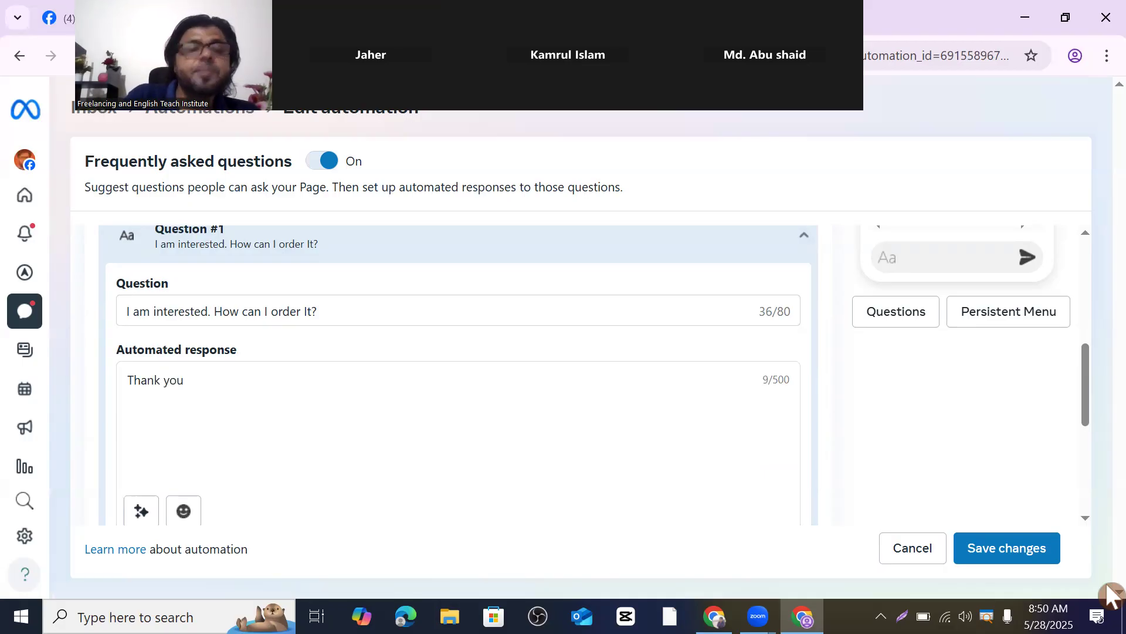
type(".")
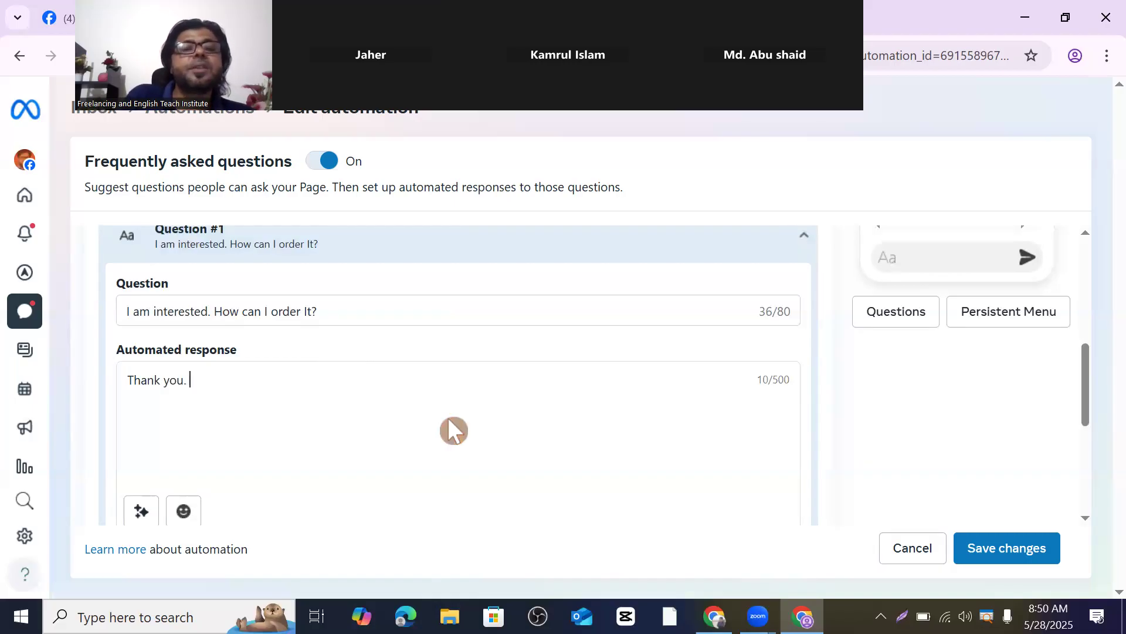
type("Please")
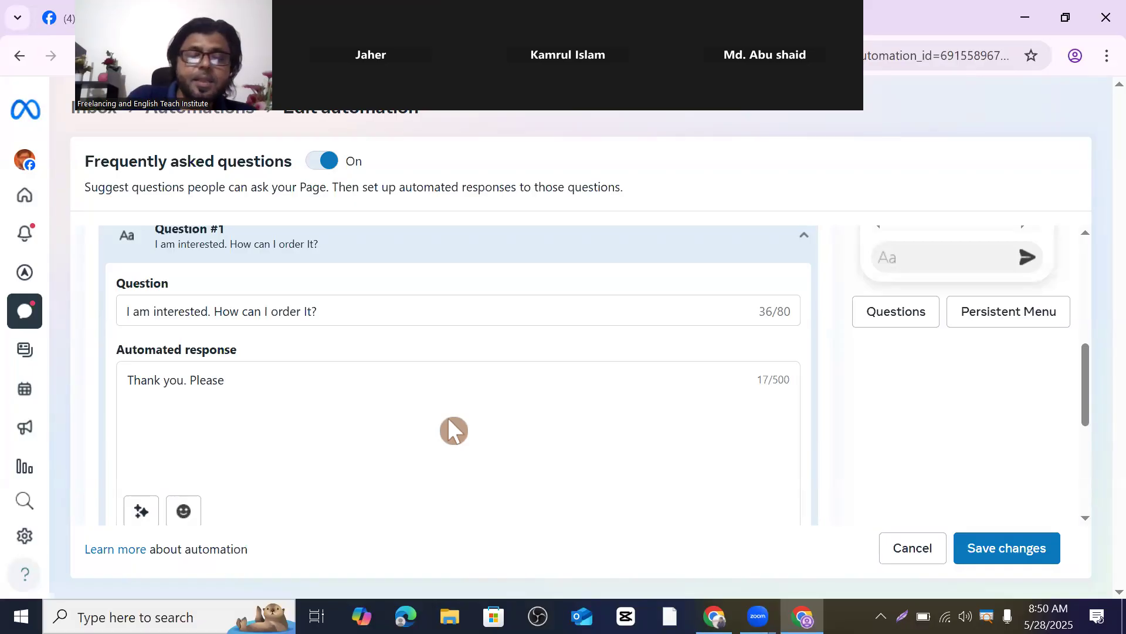
type(" se")
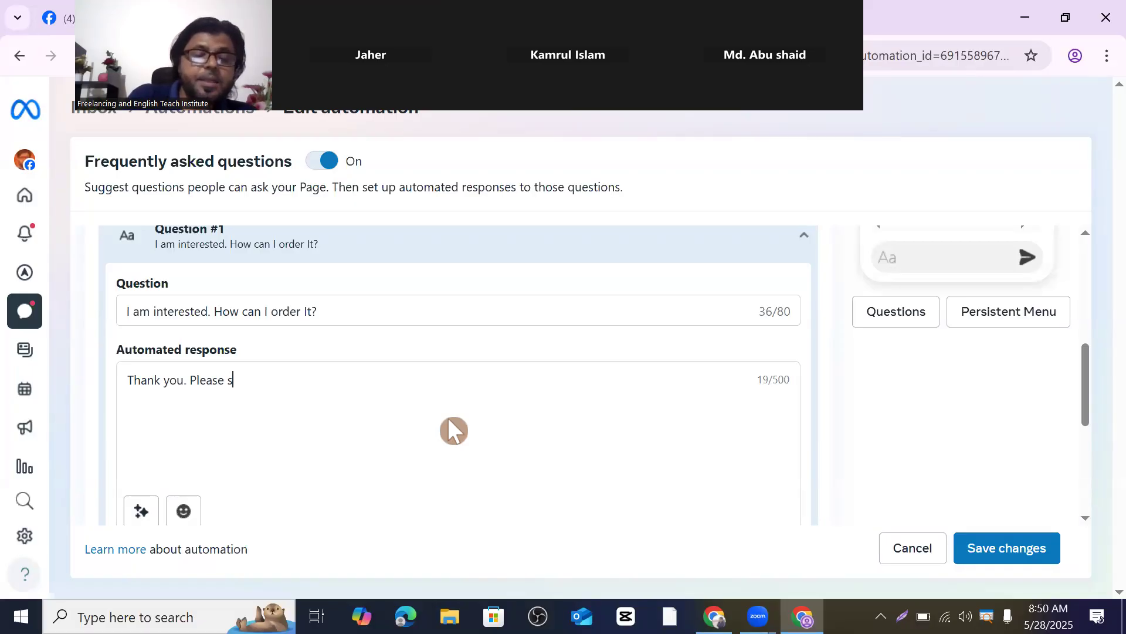
type("nd m")
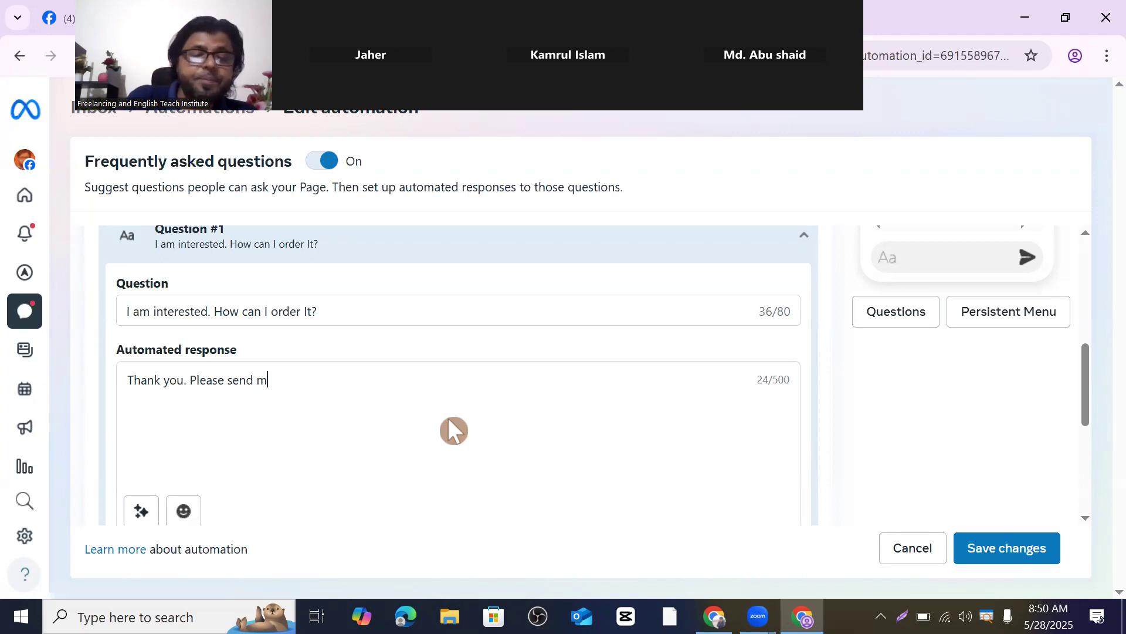
type("e  y")
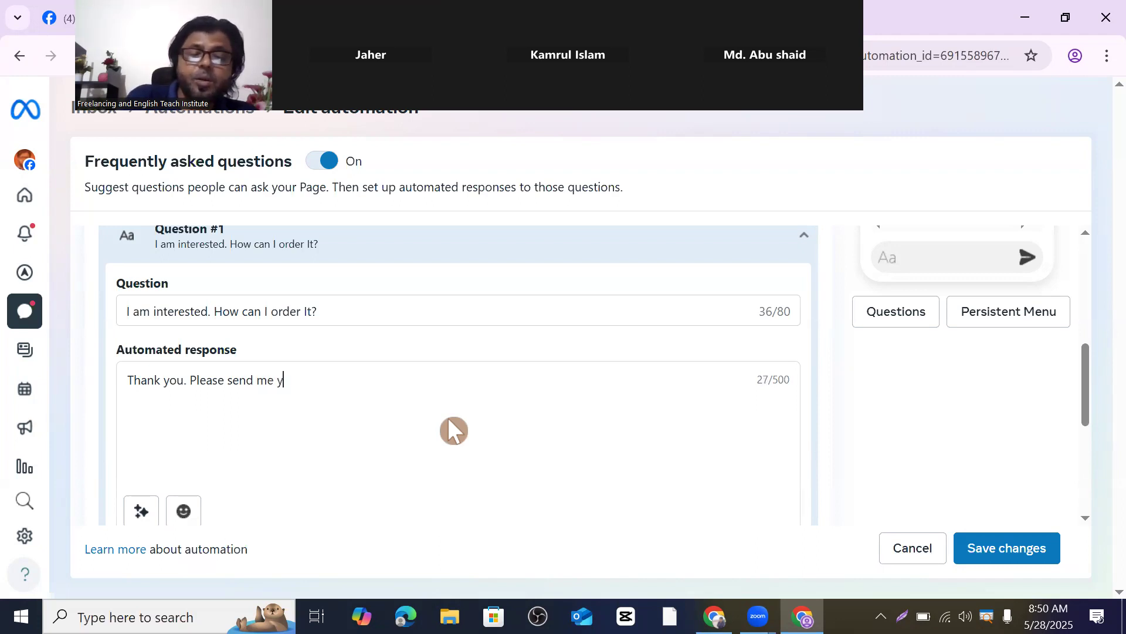
type("our phone")
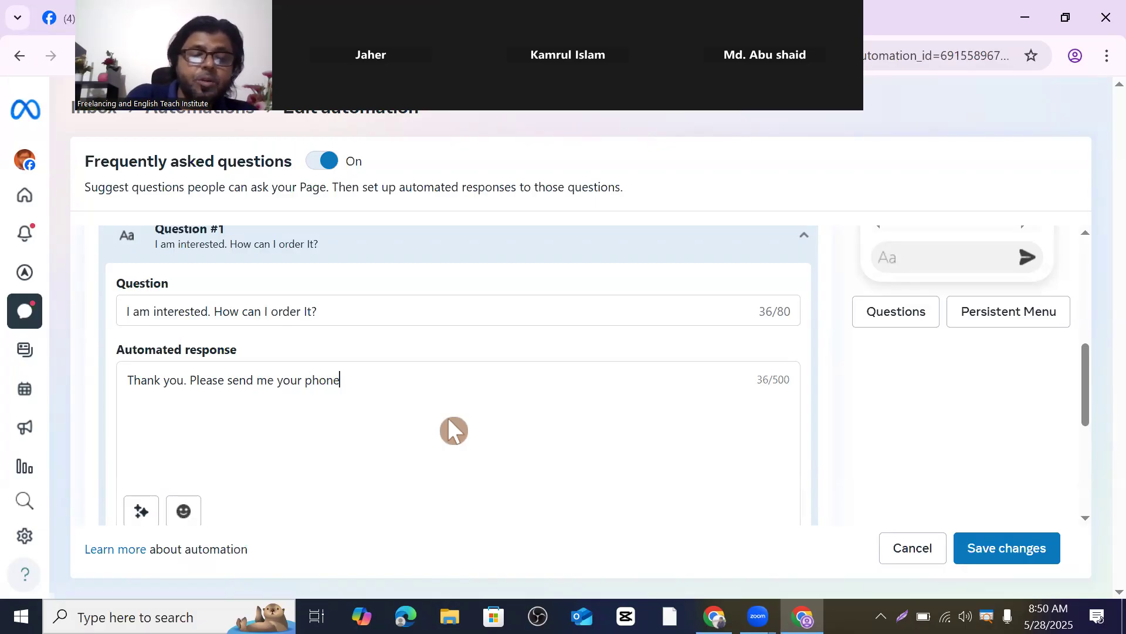
type(" number")
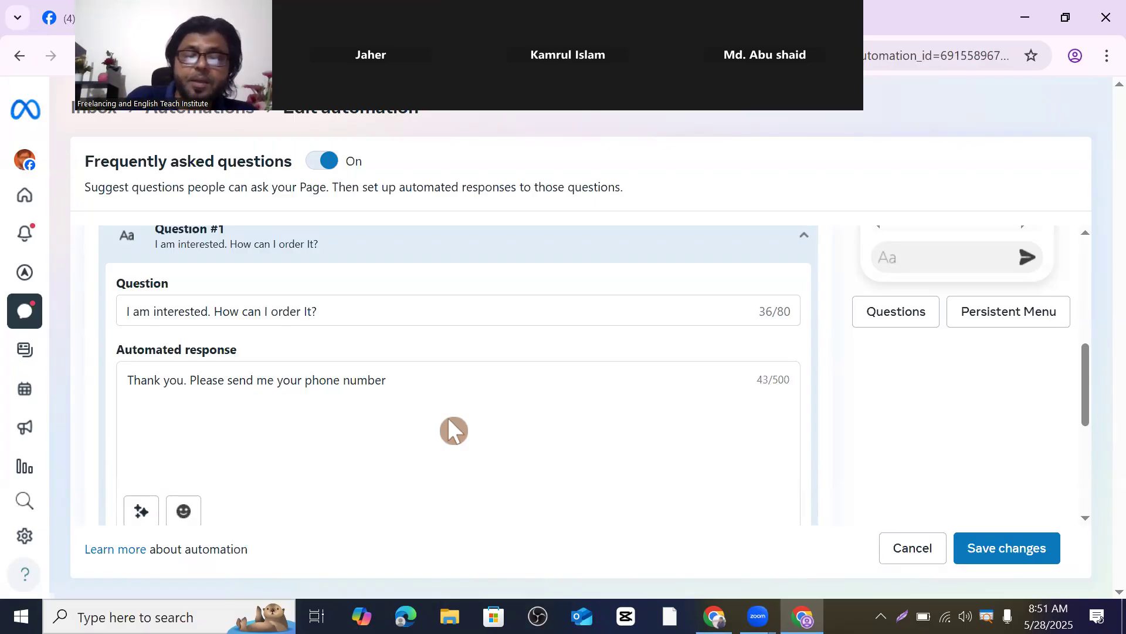
type(",")
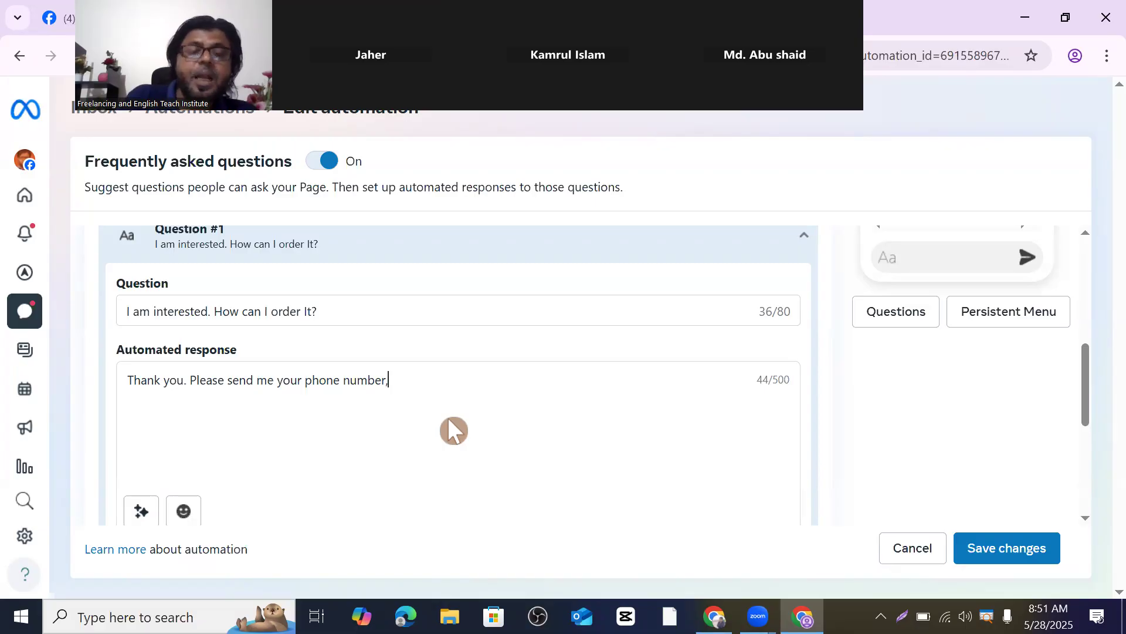
Complete the automated response for Question #1 by adding "Our representative call you soon." after the phone number request
type(" Ou")
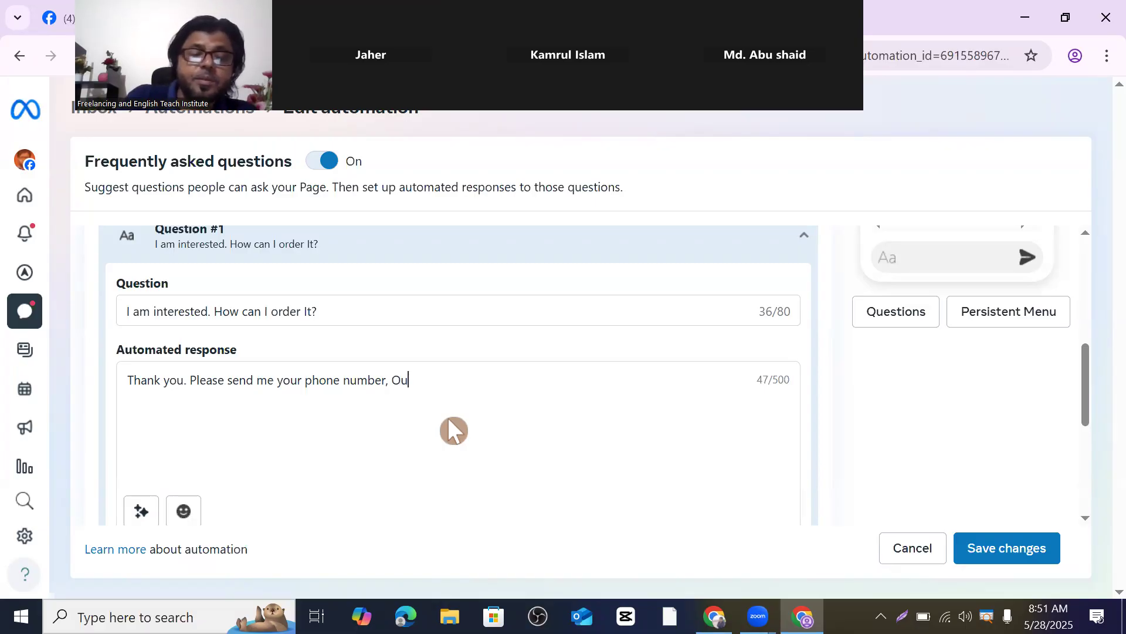
type("r re")
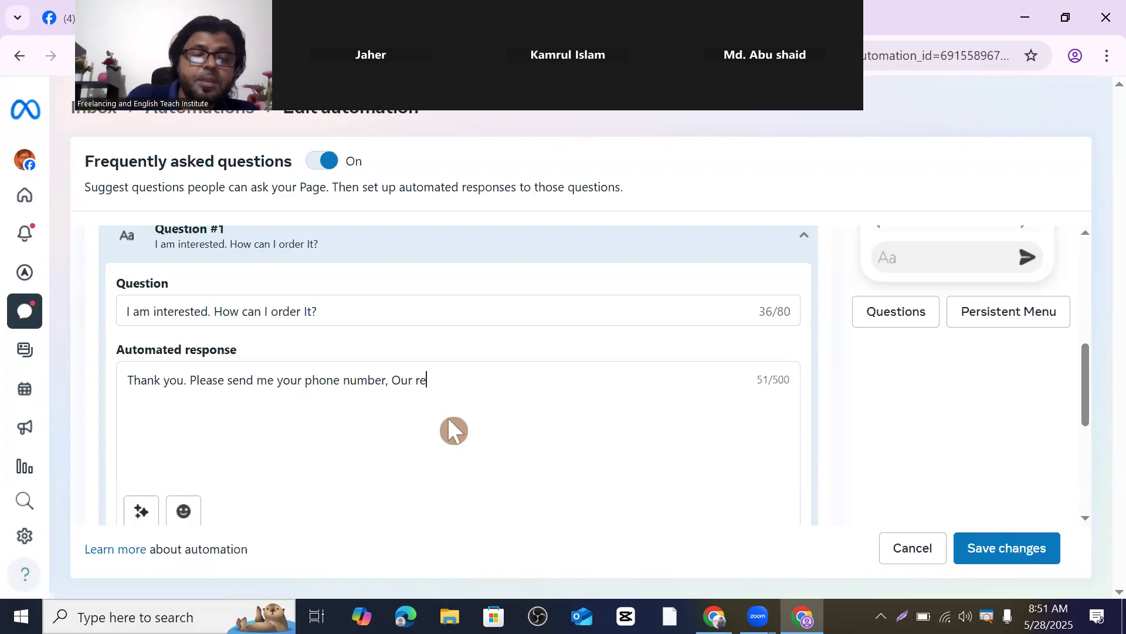
type("pre")
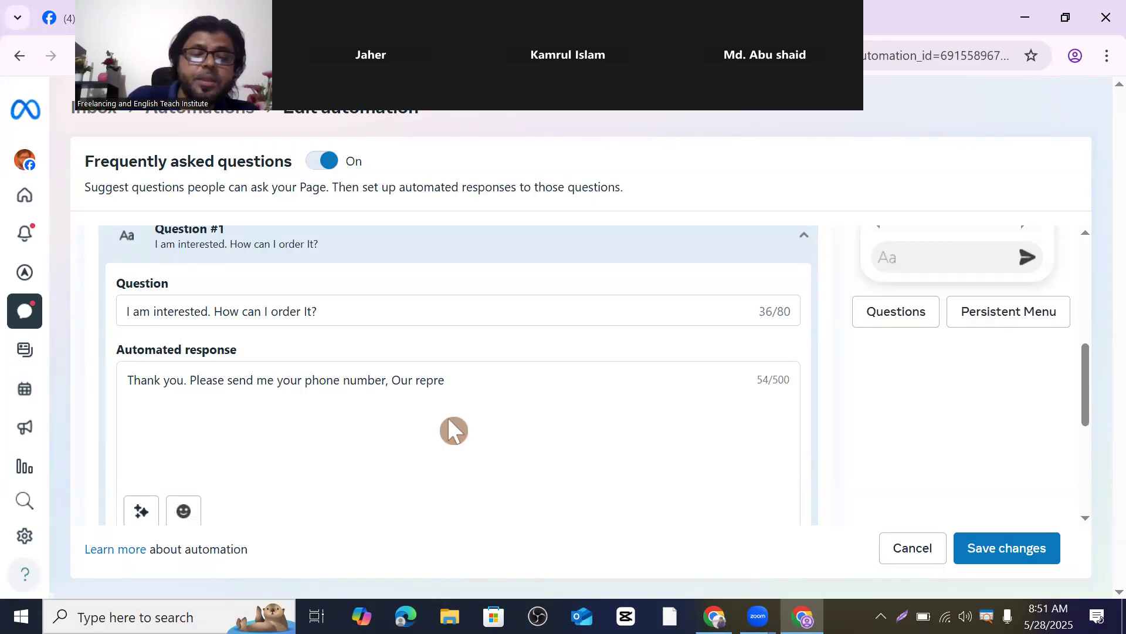
type("se")
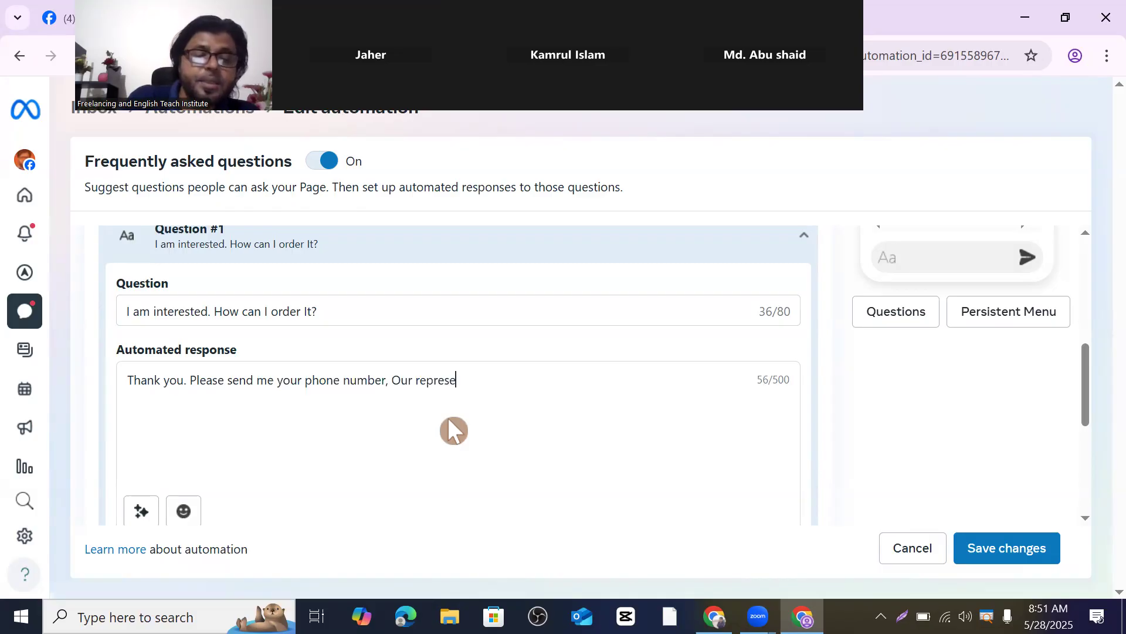
type("n")
type("ta")
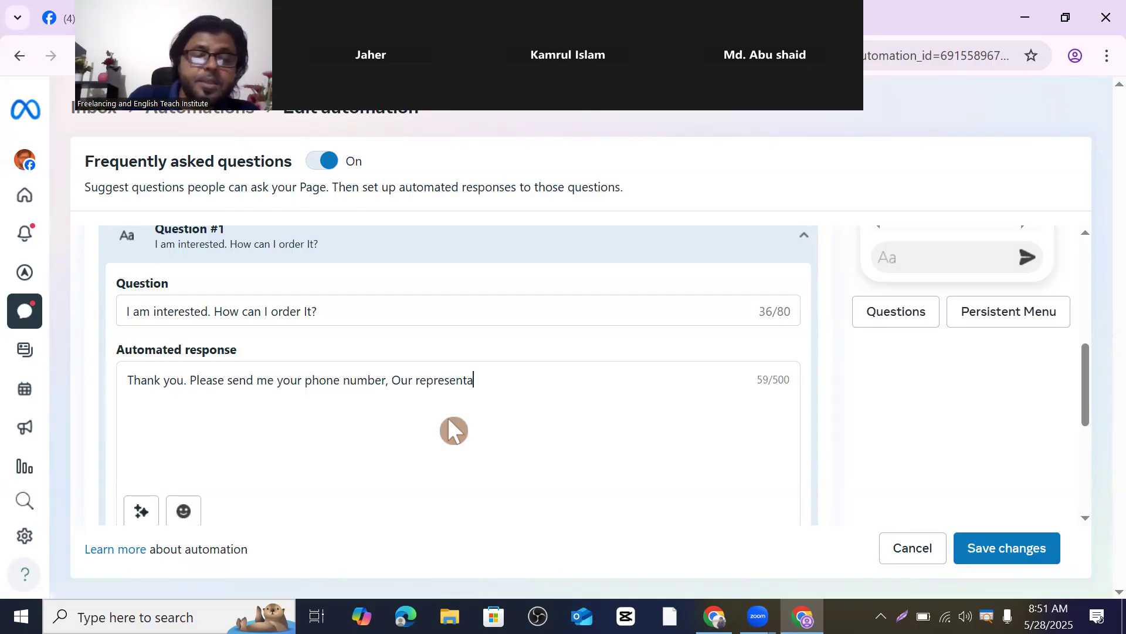
type("tive")
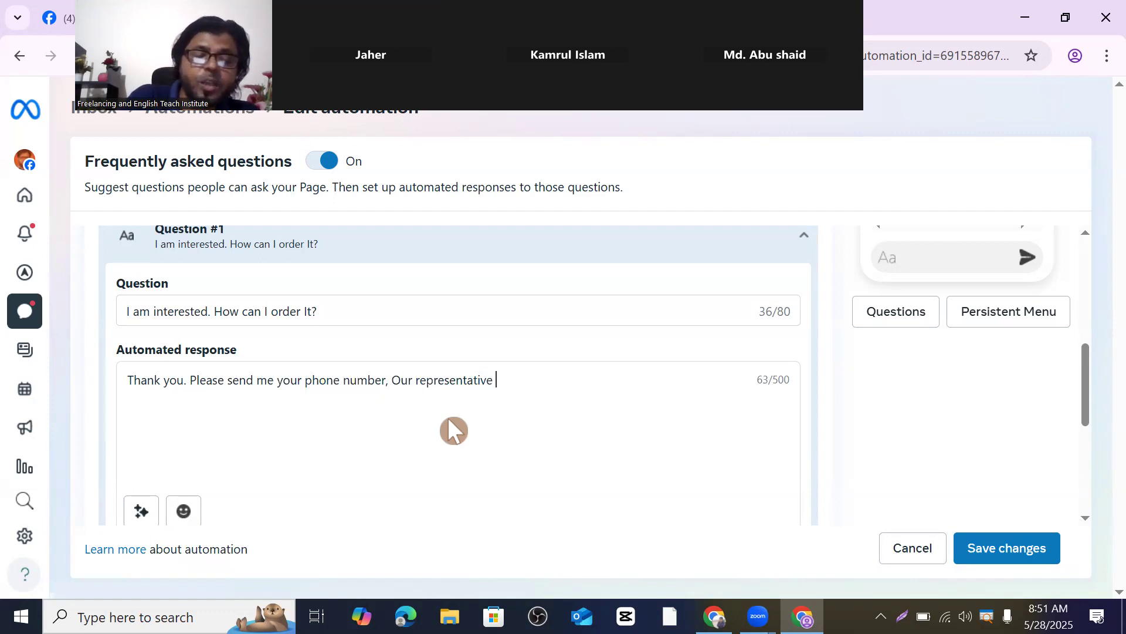
type(" call")
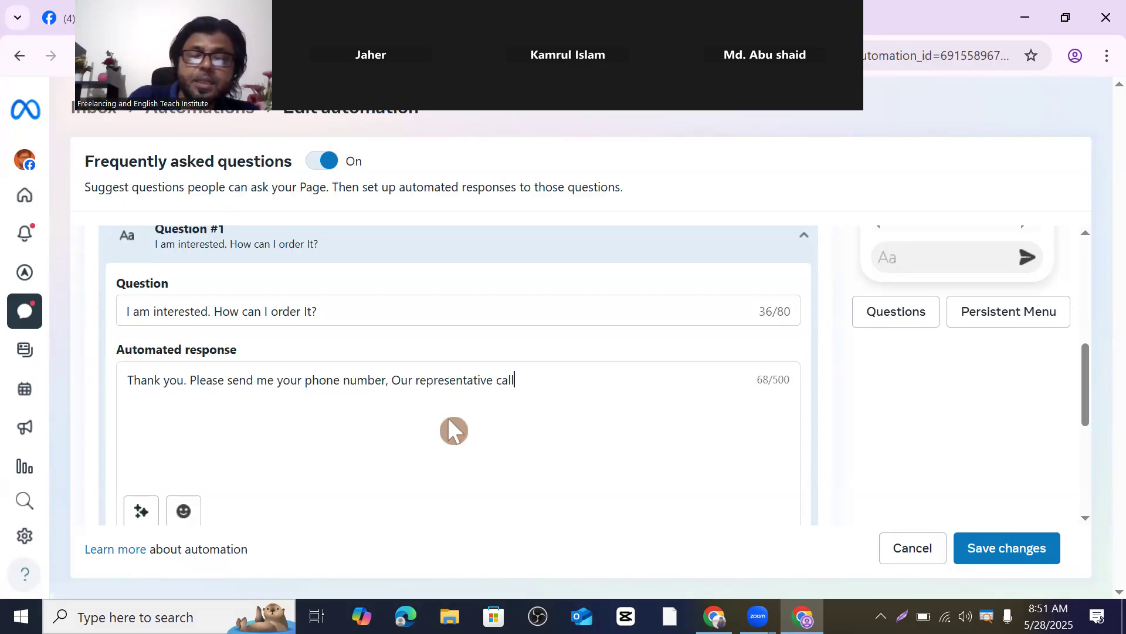
type(" you s")
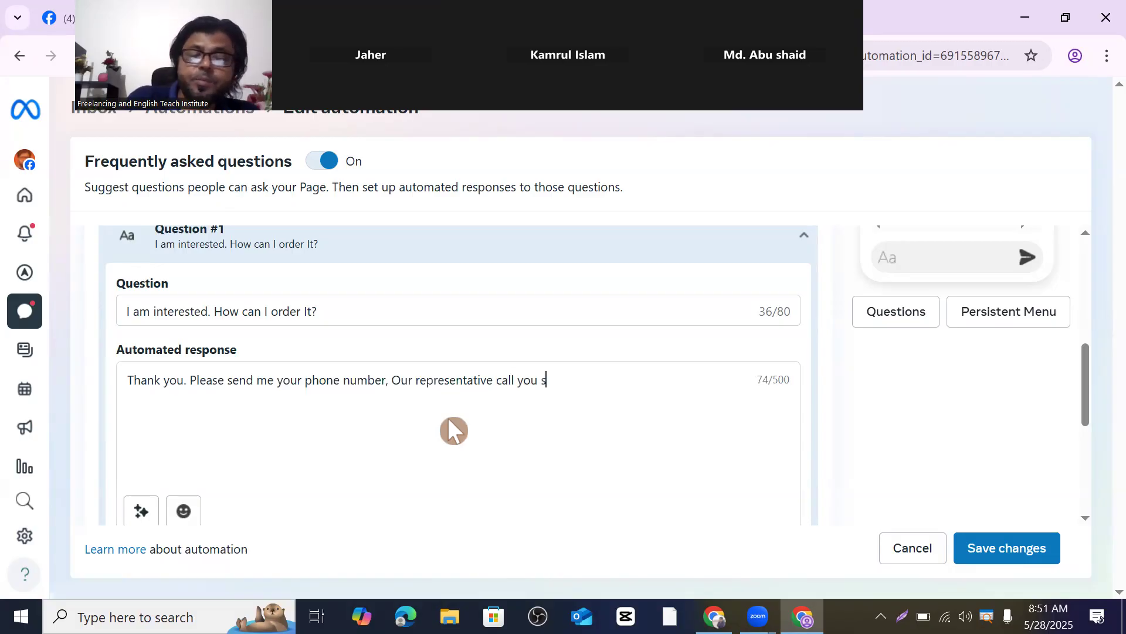
type("oon")
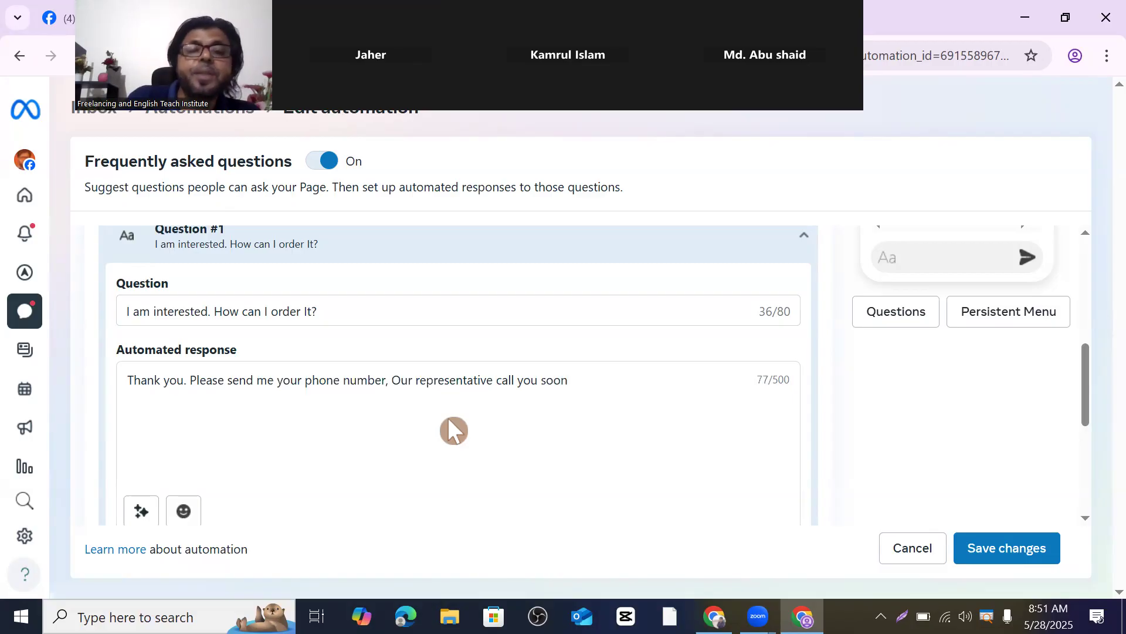
type(".")
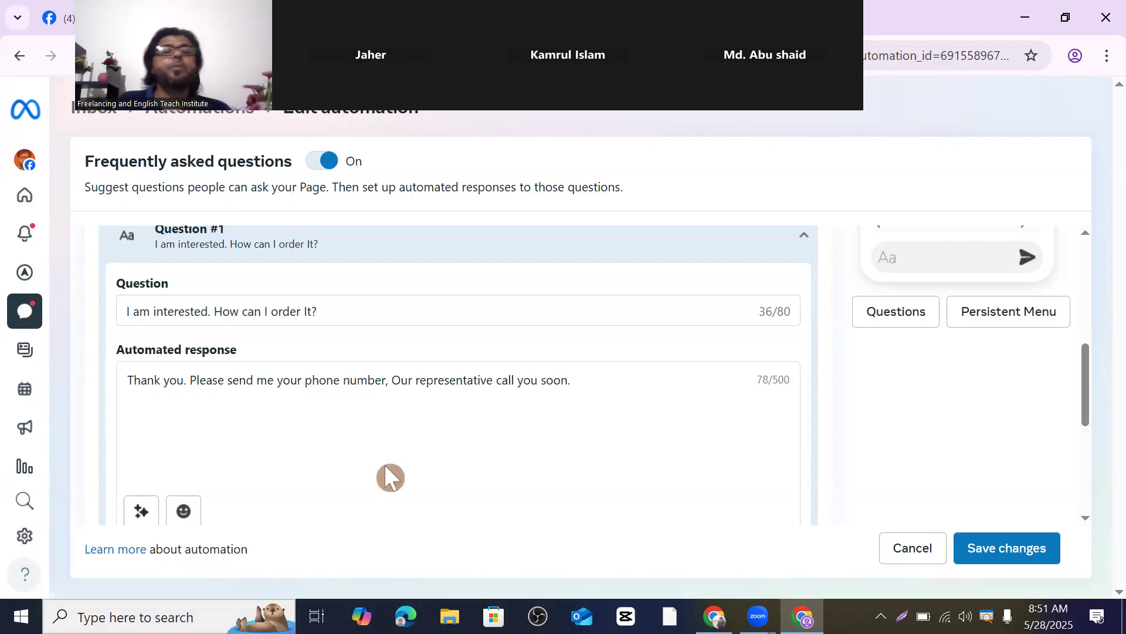
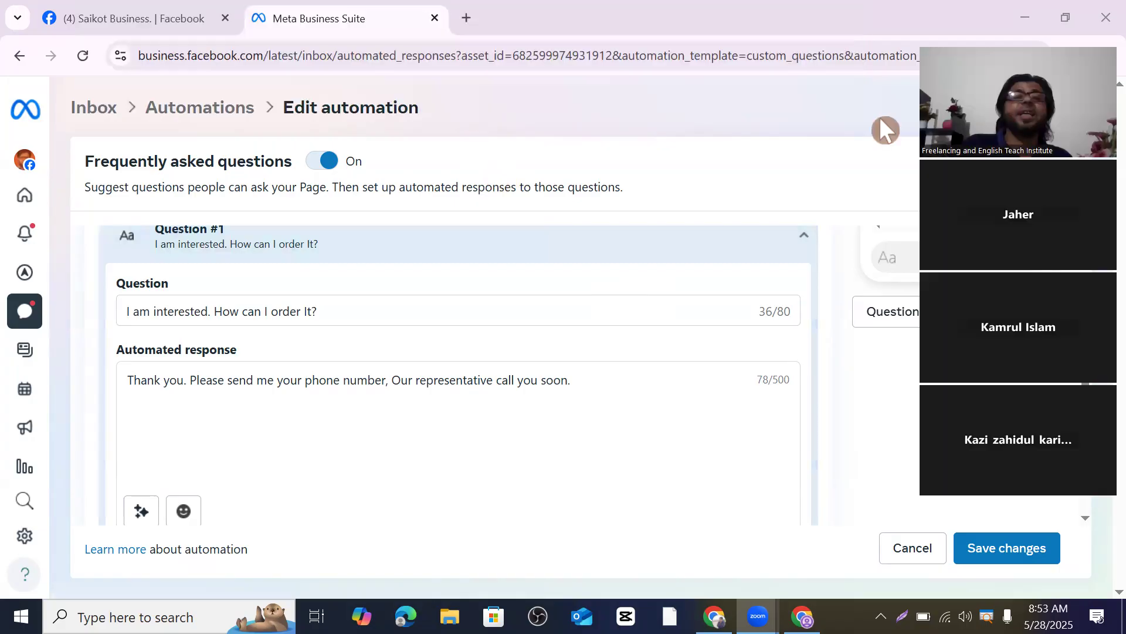
Add another question, Question #2, below Question #1 in the frequently asked questions automation
scroll(305, 301, "down", 5)
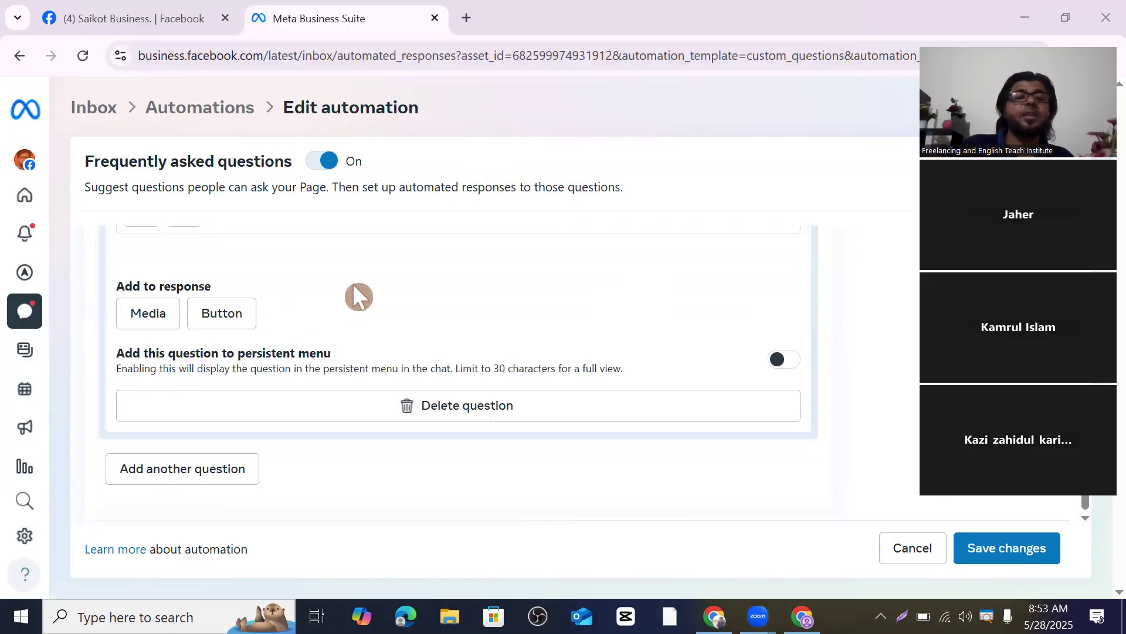
scroll(354, 286, "up", 5)
scroll(355, 286, "down", 5)
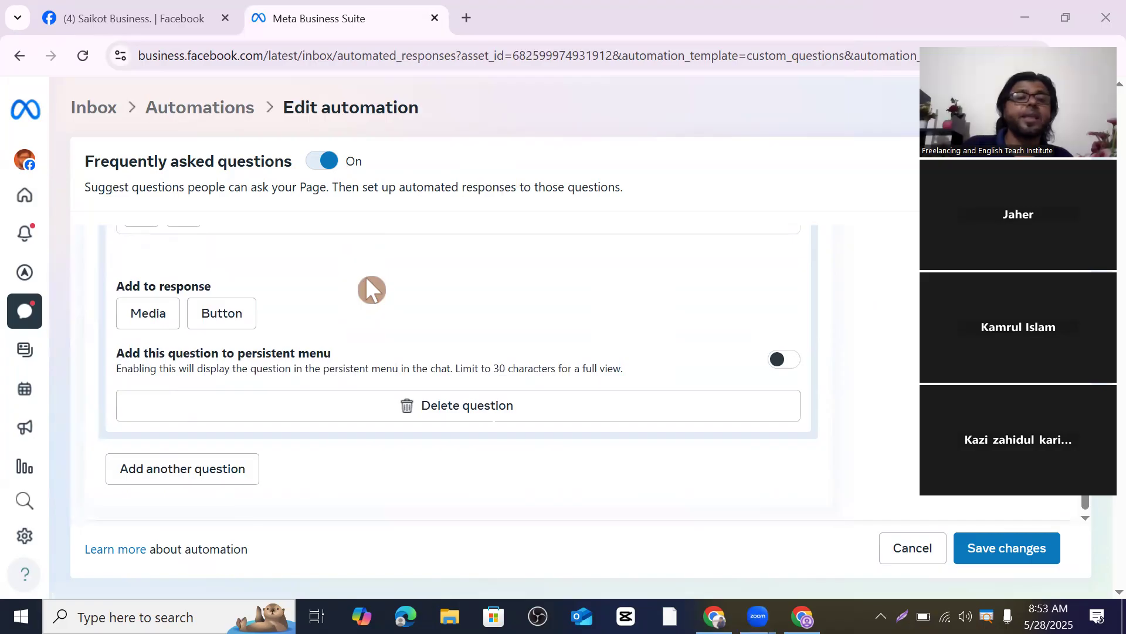
scroll(375, 327, "up", 1)
scroll(398, 367, "down", 1)
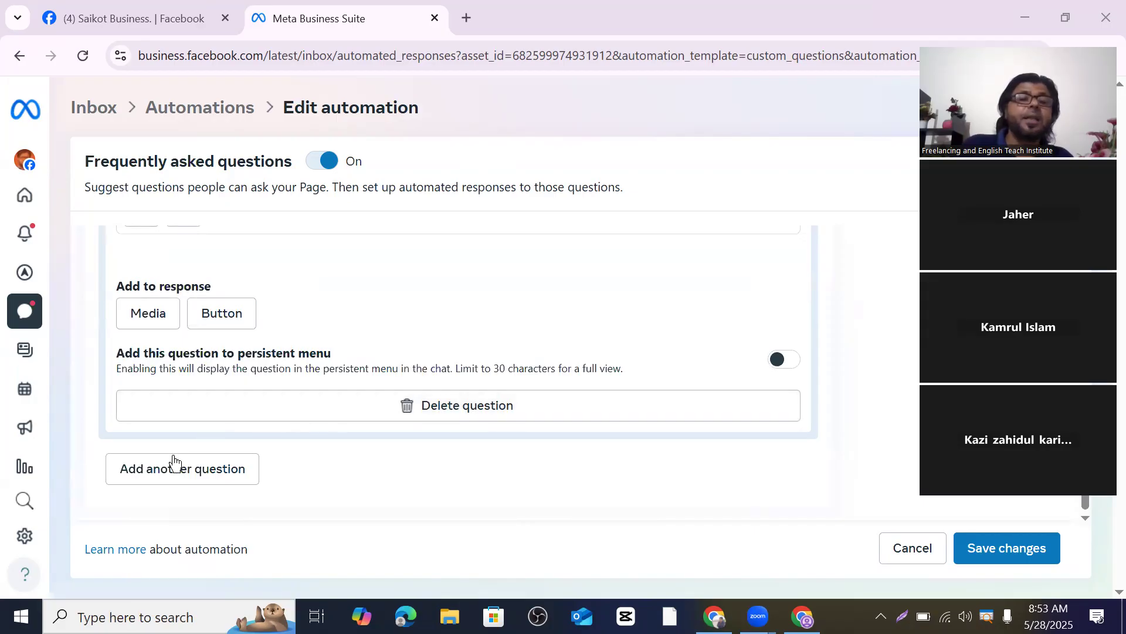
left_click(221, 478)
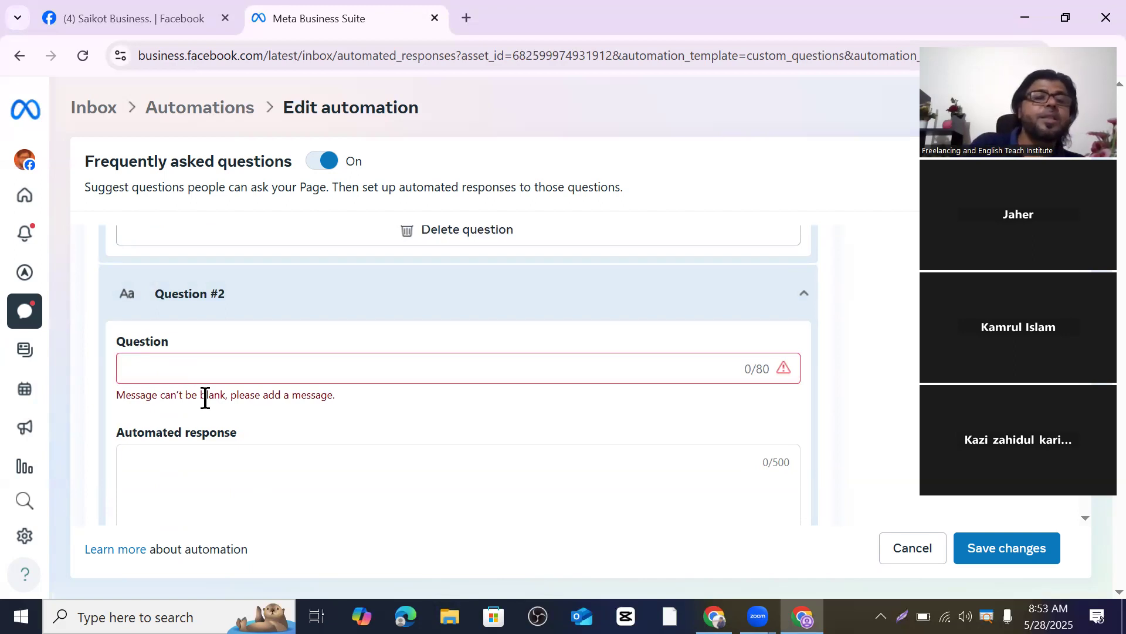
Enter "Are you abailable to chat" as the question text of Question #2
left_click(138, 368)
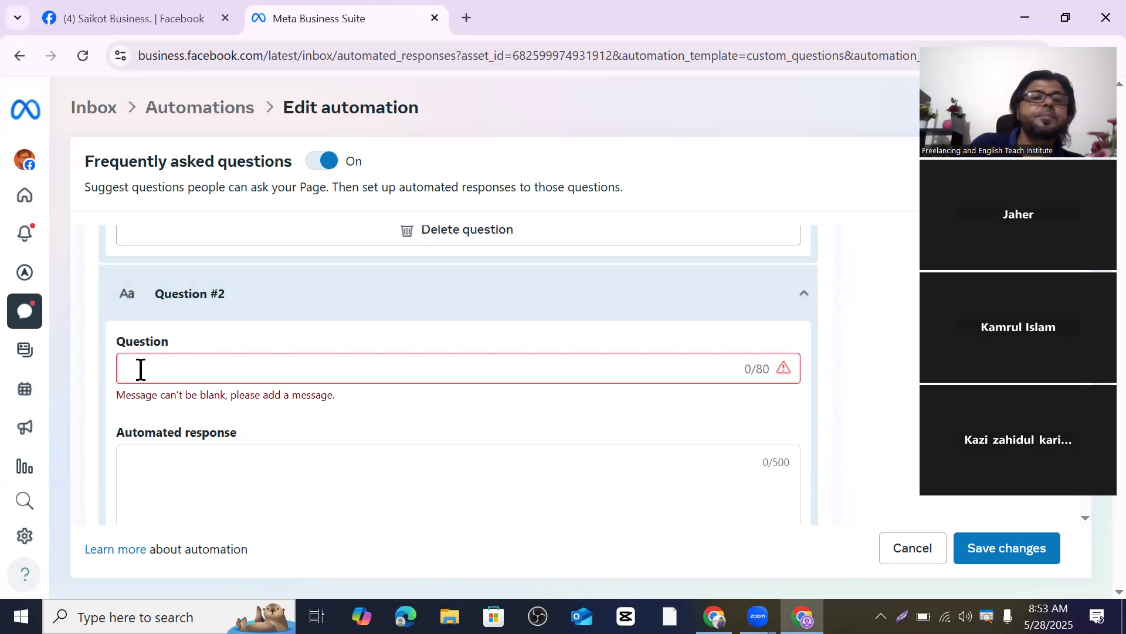
type("A")
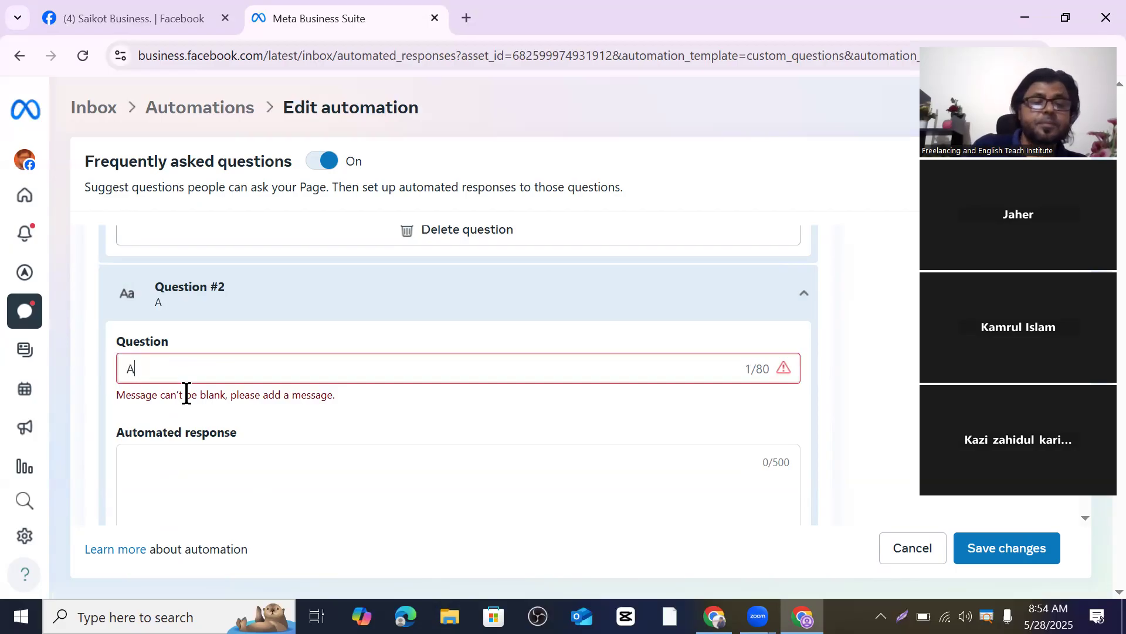
type("re ")
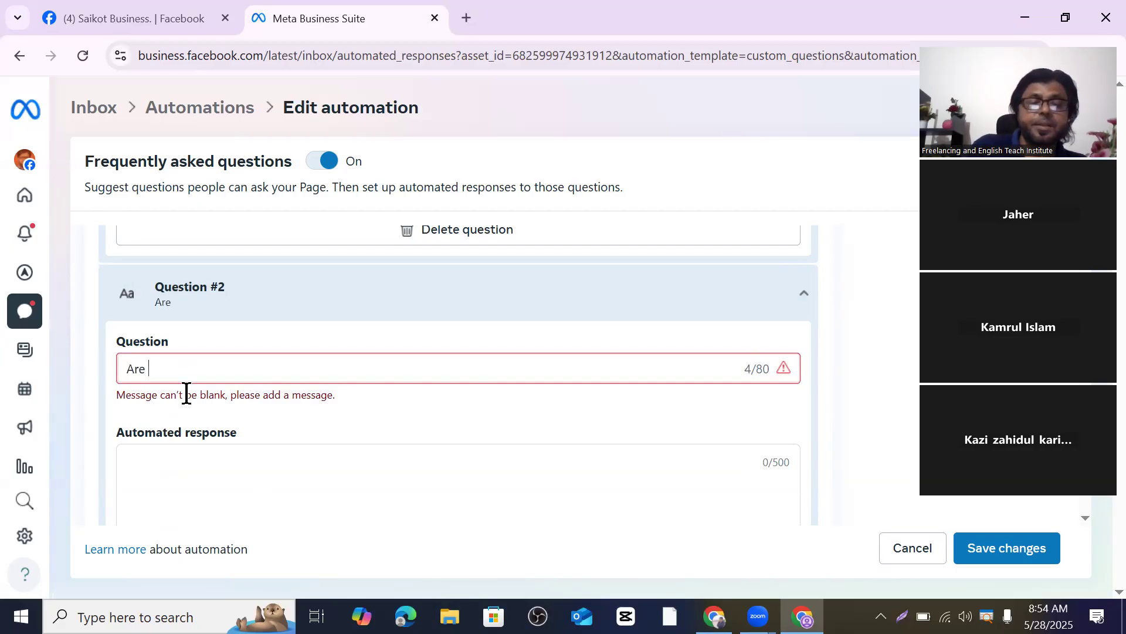
type("you")
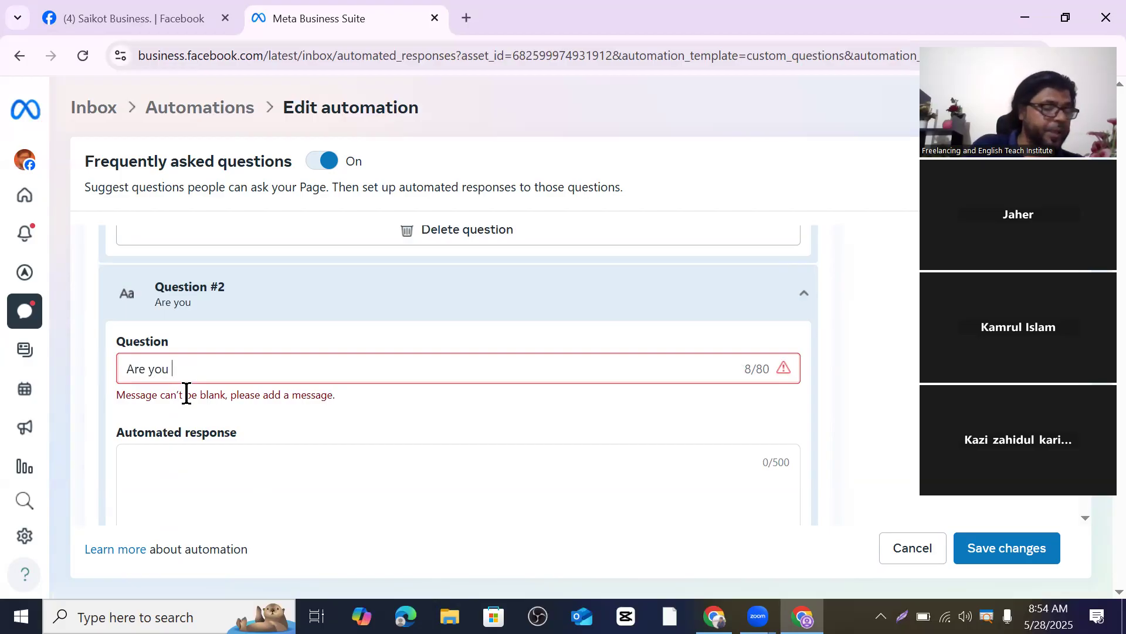
type(" abai")
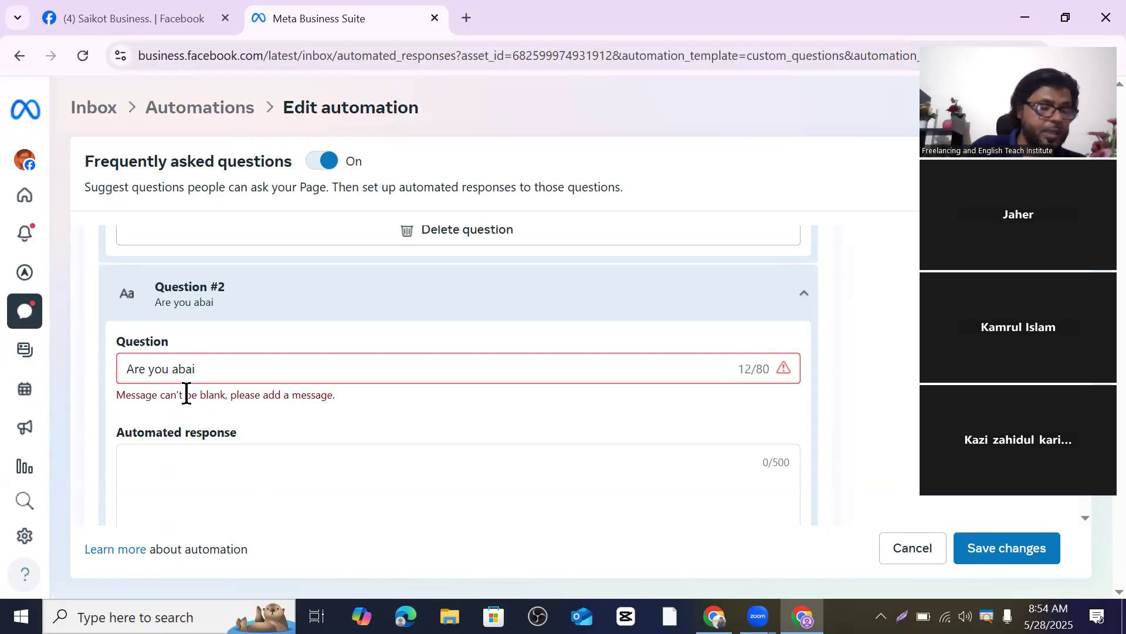
type("la")
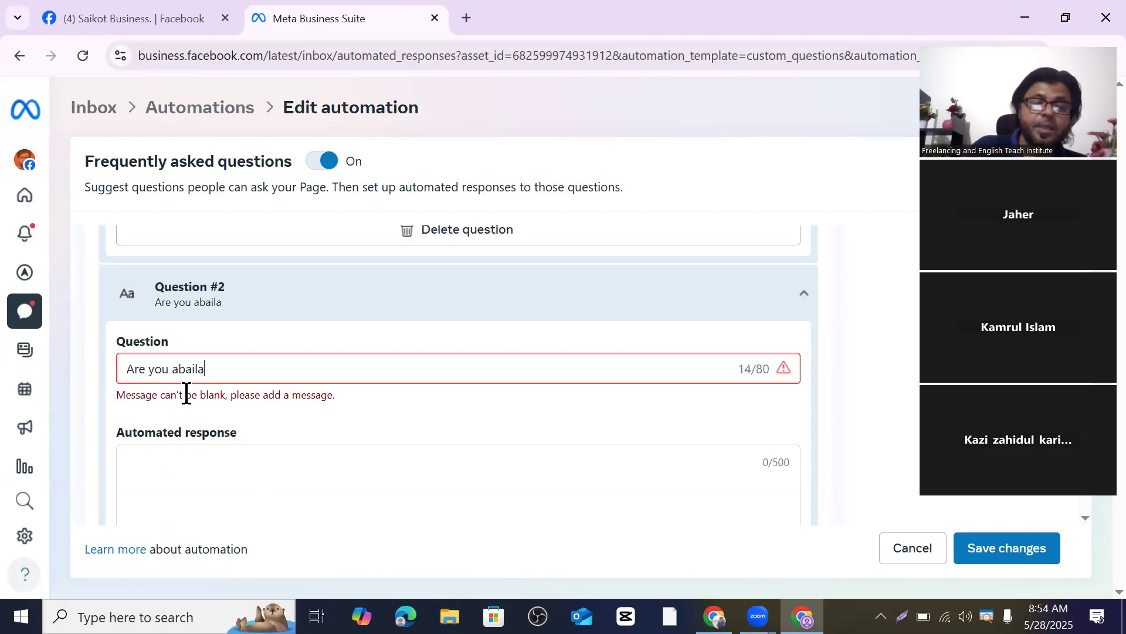
type("bl")
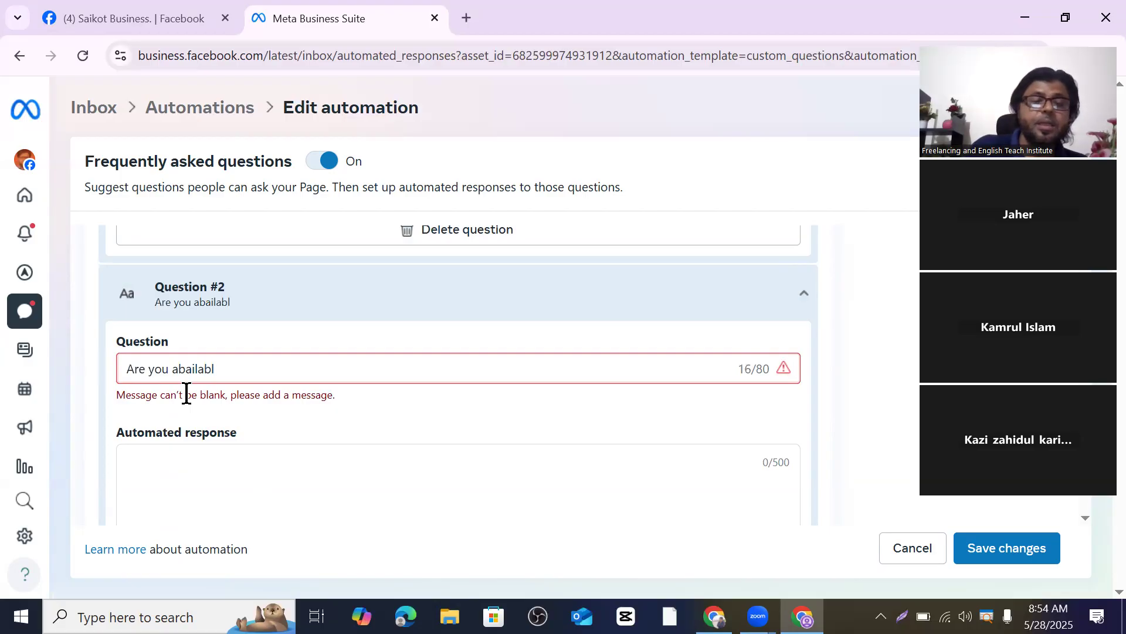
type("e")
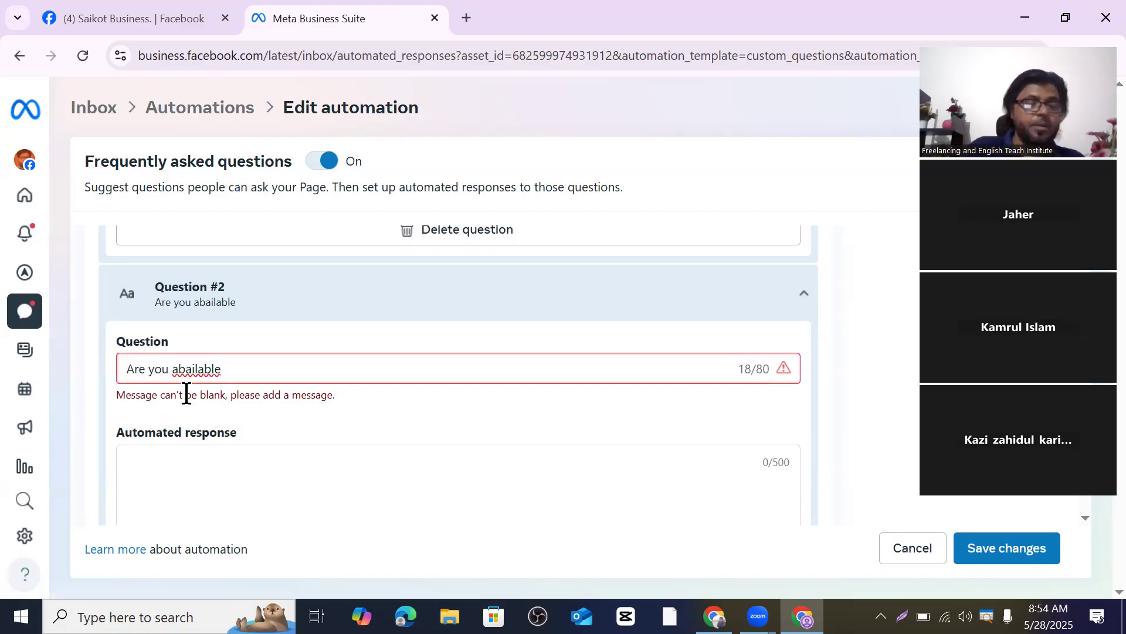
type(" to ")
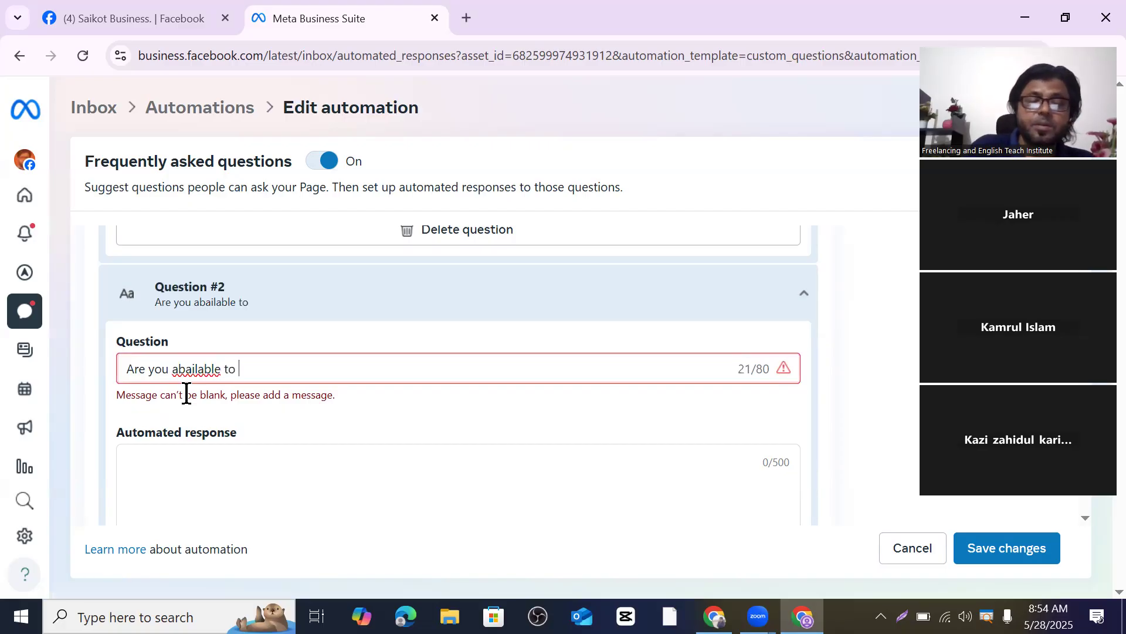
type("ch")
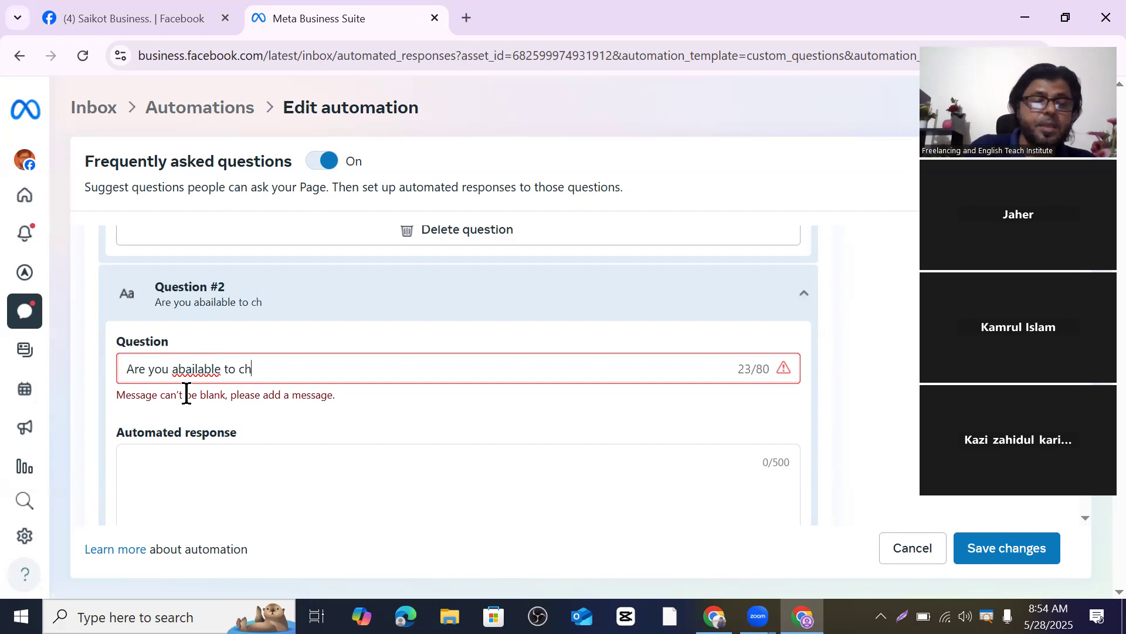
type("at")
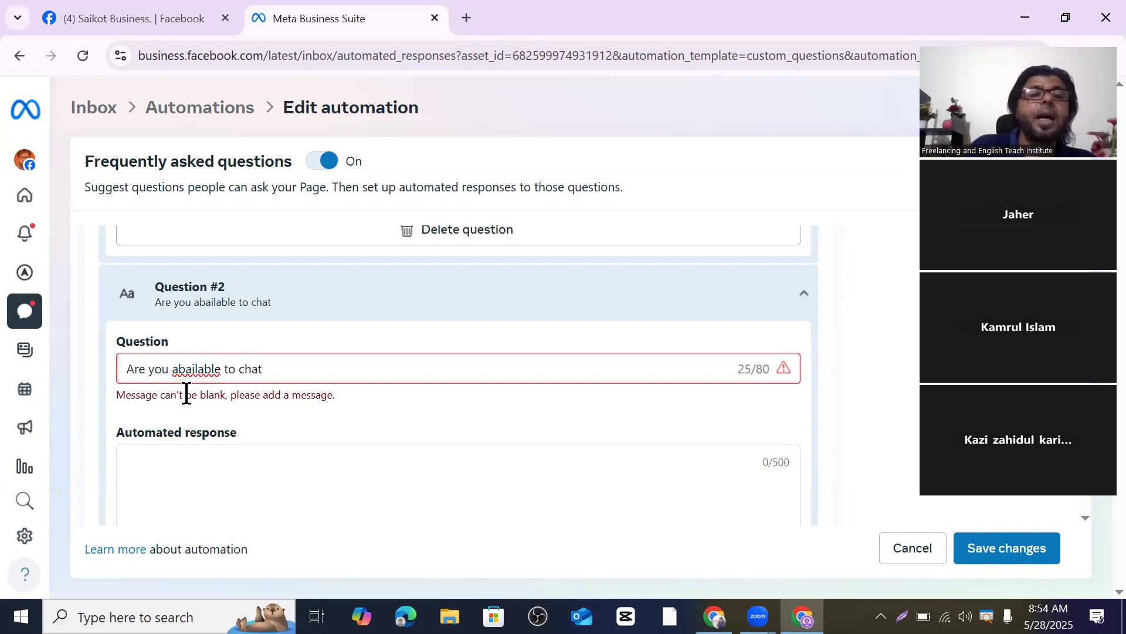
Correct the misspelled word in Question #2 to "available" and end the question with a question mark
right_click(210, 373)
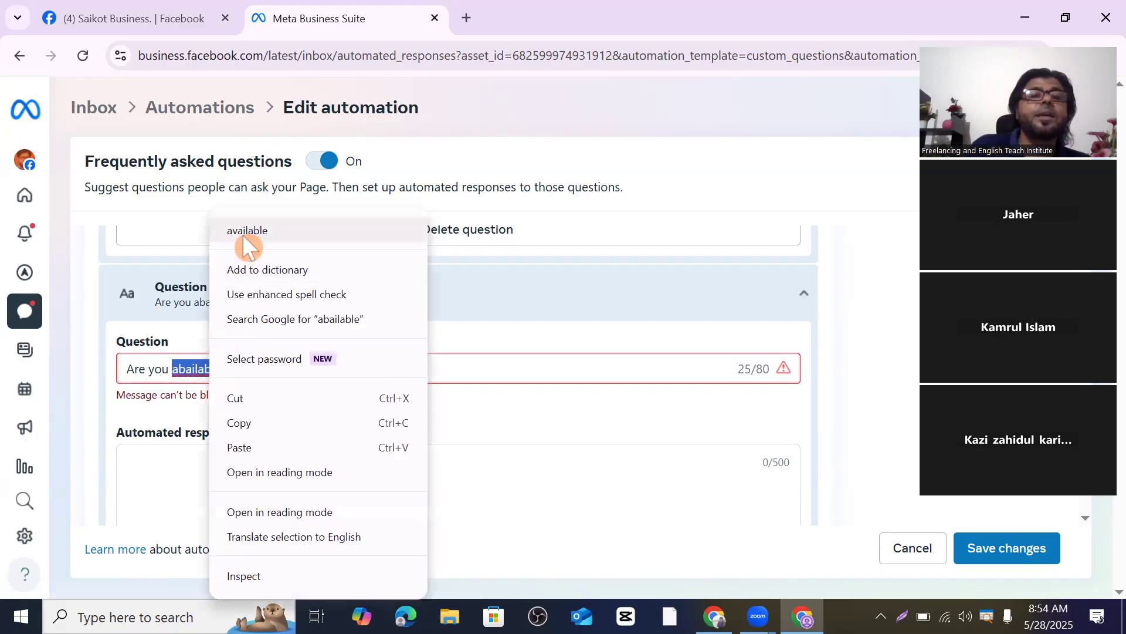
left_click(241, 234)
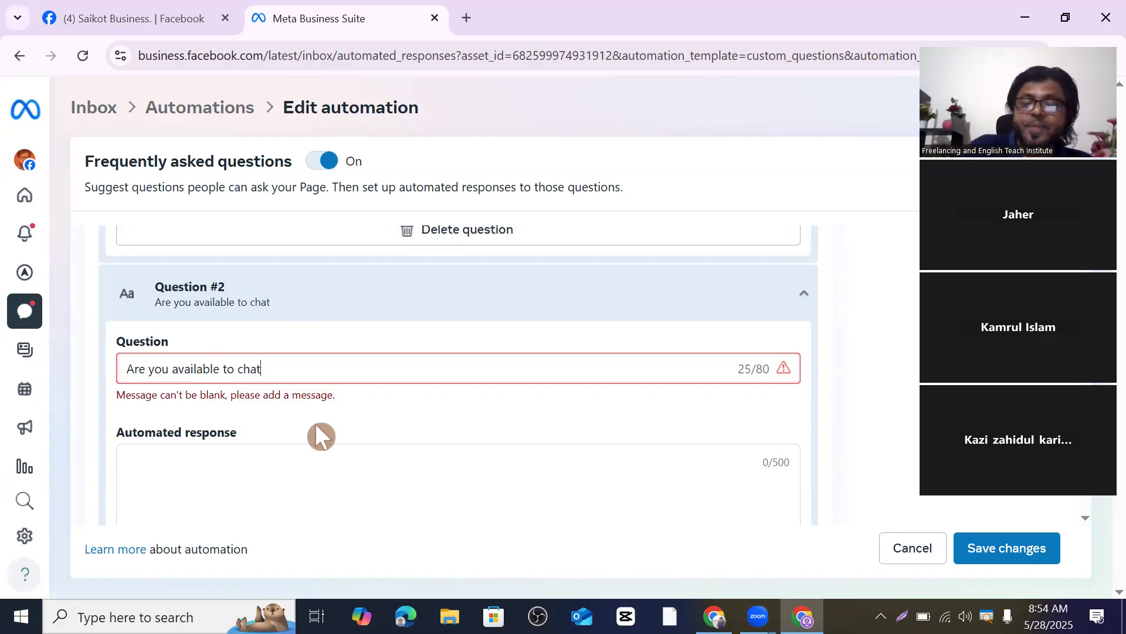
type("?")
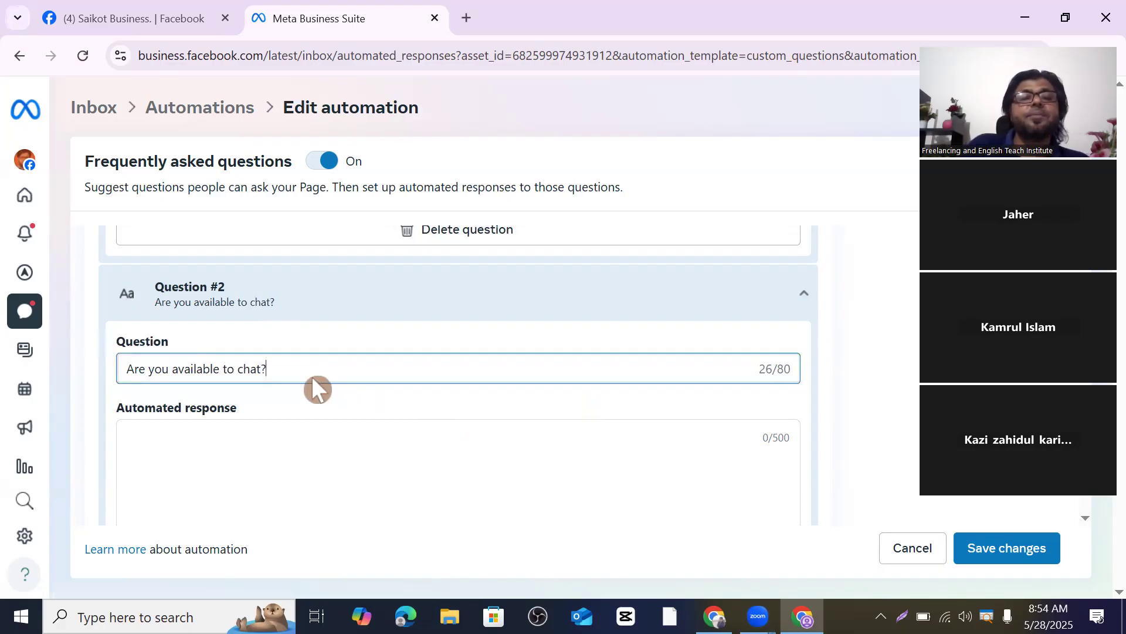
scroll(215, 462, "down", 3)
scroll(206, 457, "up", 3)
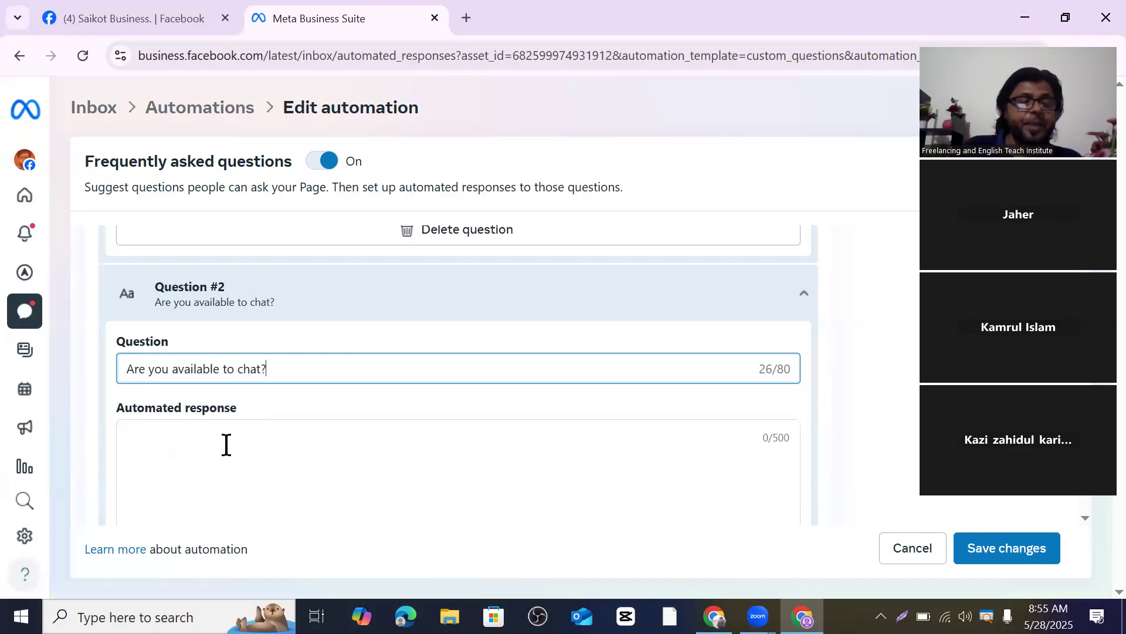
Start the automated response for Question #2 with "Yes, You Can.", keeping stray letters out of the question text
type("Y")
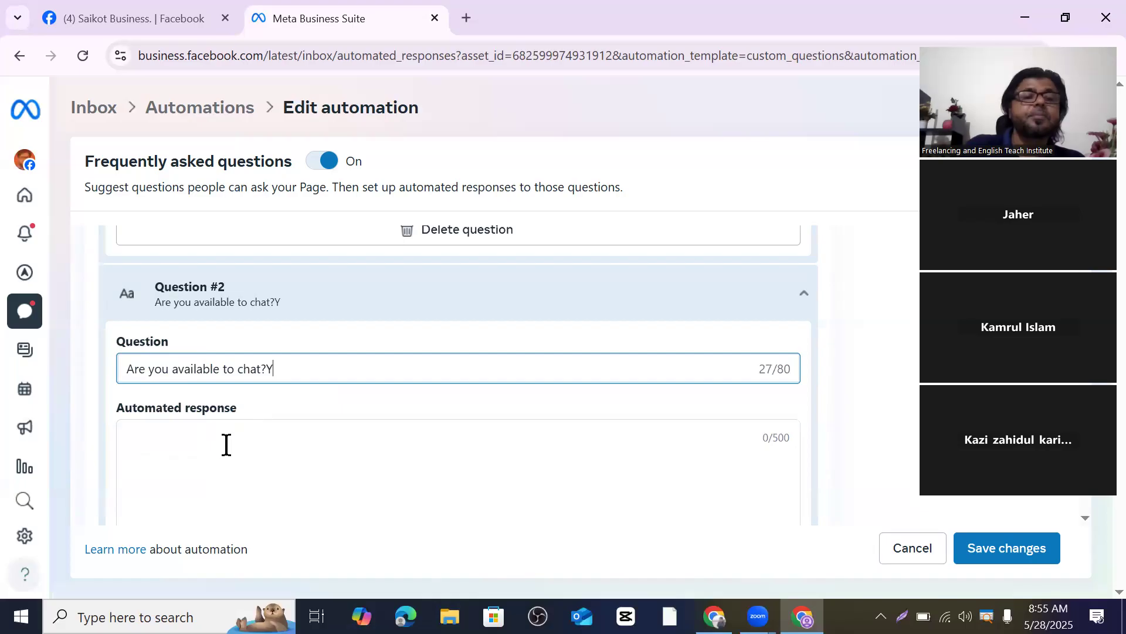
key("BackSpace")
left_click(227, 445)
scroll(227, 444, "down", 2)
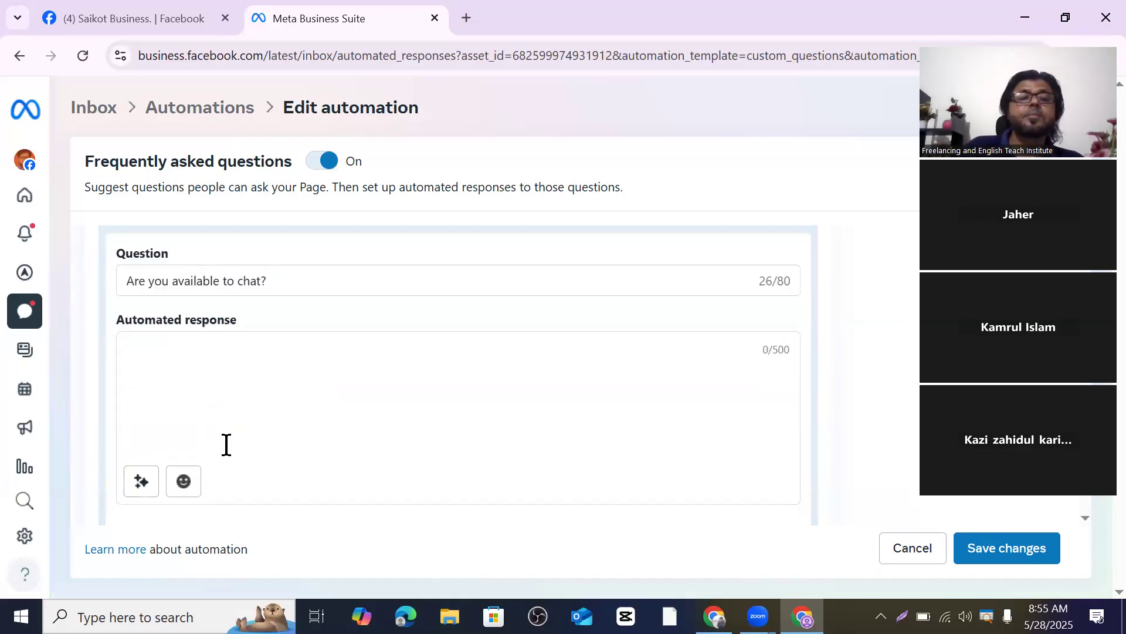
type("y")
key("BackSpace")
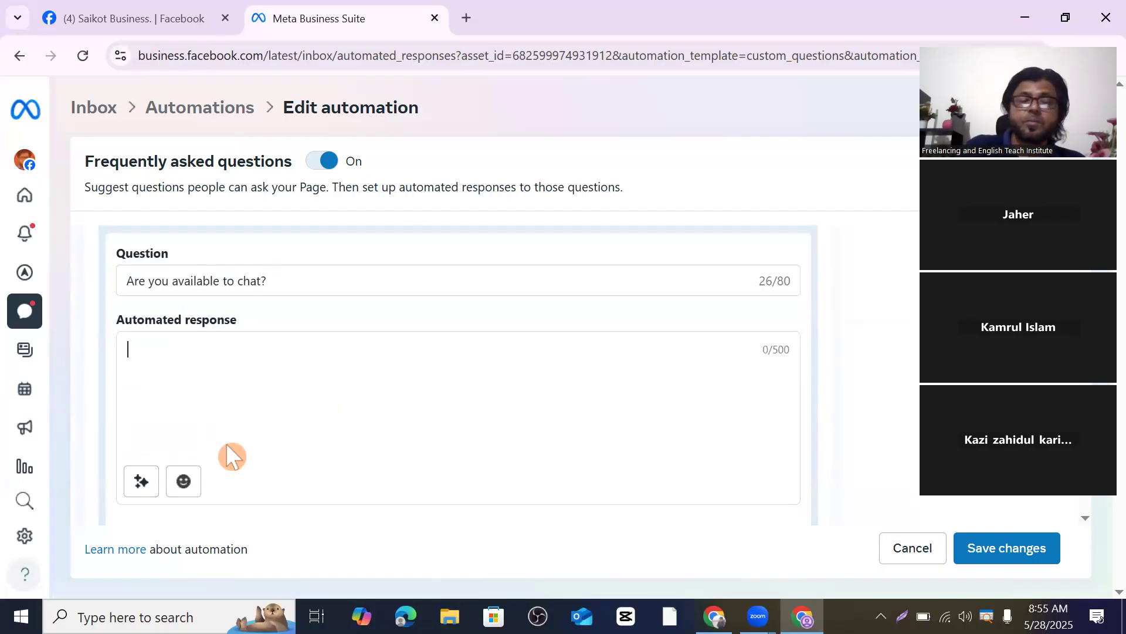
type("Yes")
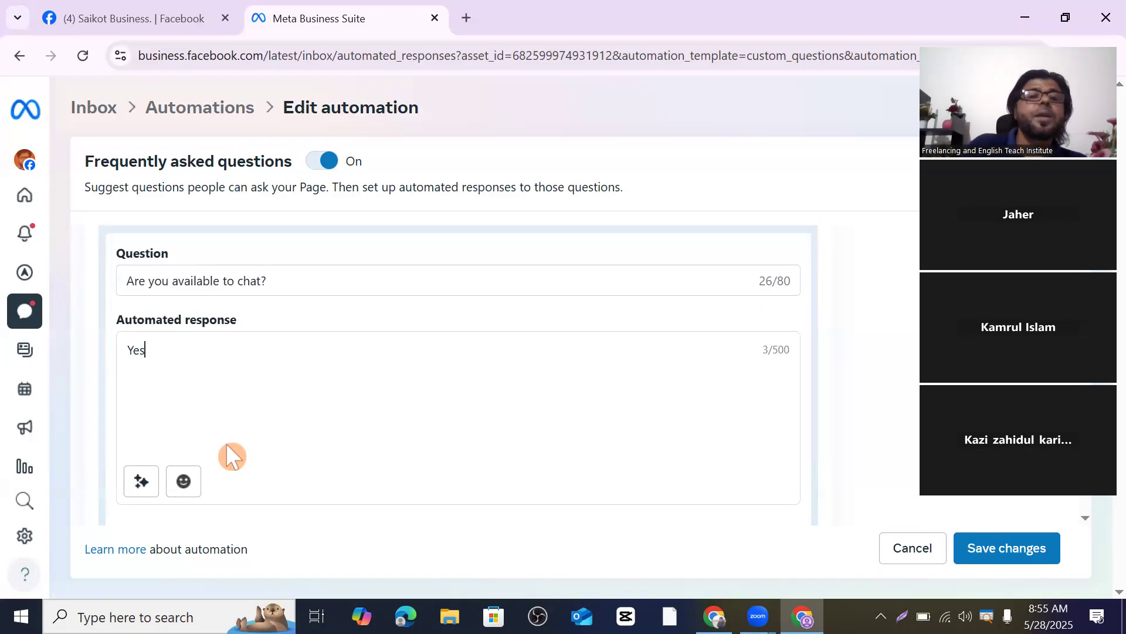
type(",")
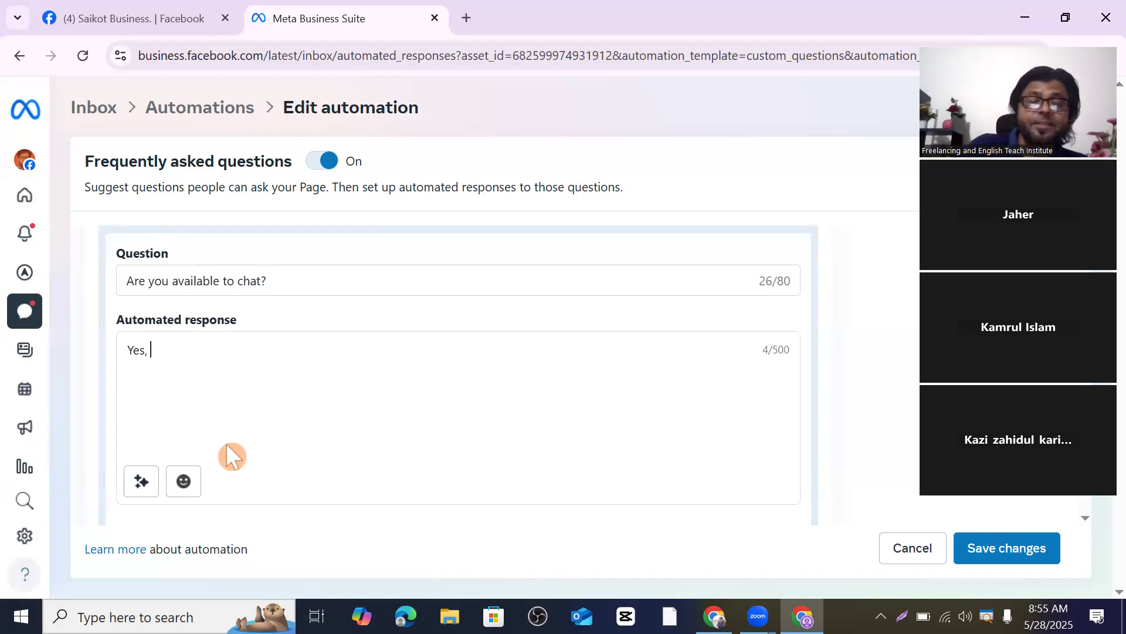
type(" Yo")
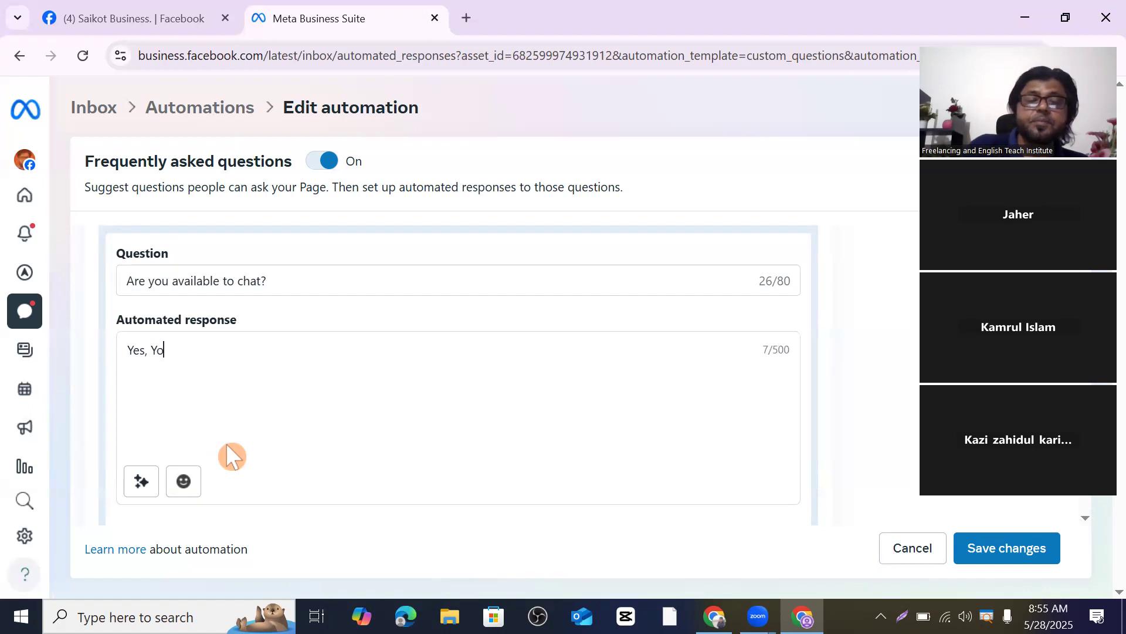
type("u C")
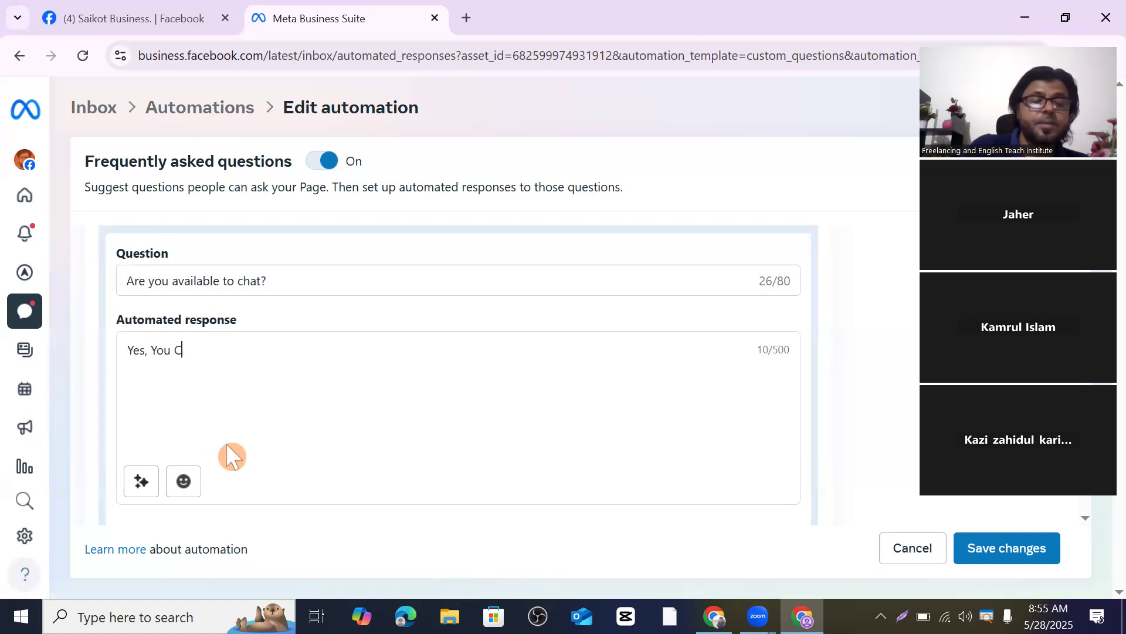
type("an.")
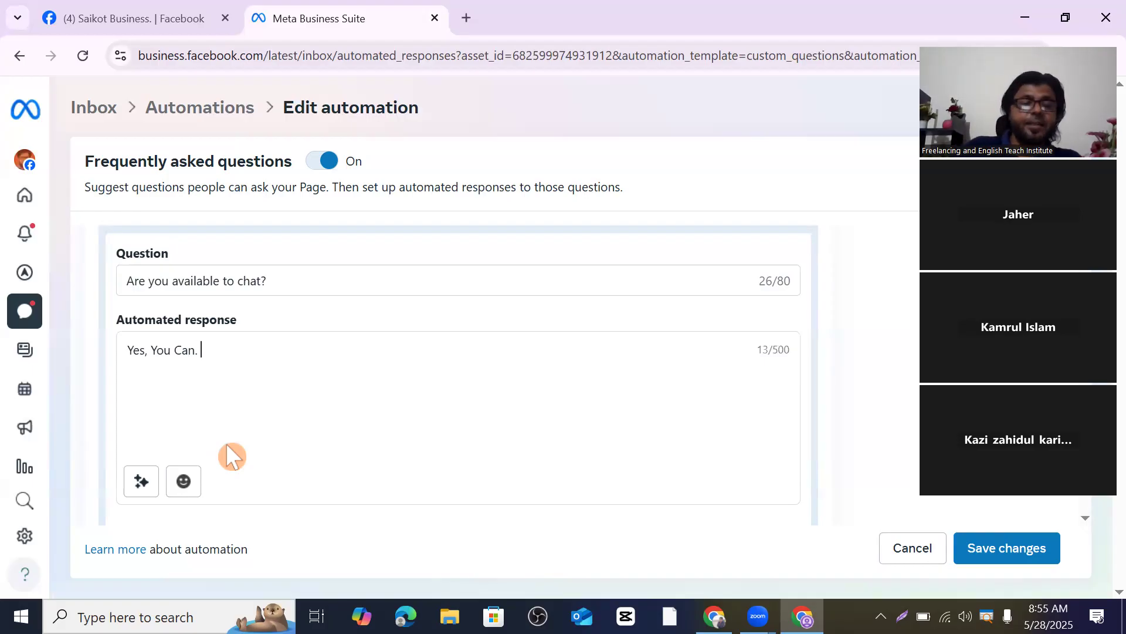
Complete the automated response for Question #2 by adding "Please You Phone Num." after "Yes, You Can."
type("Pl")
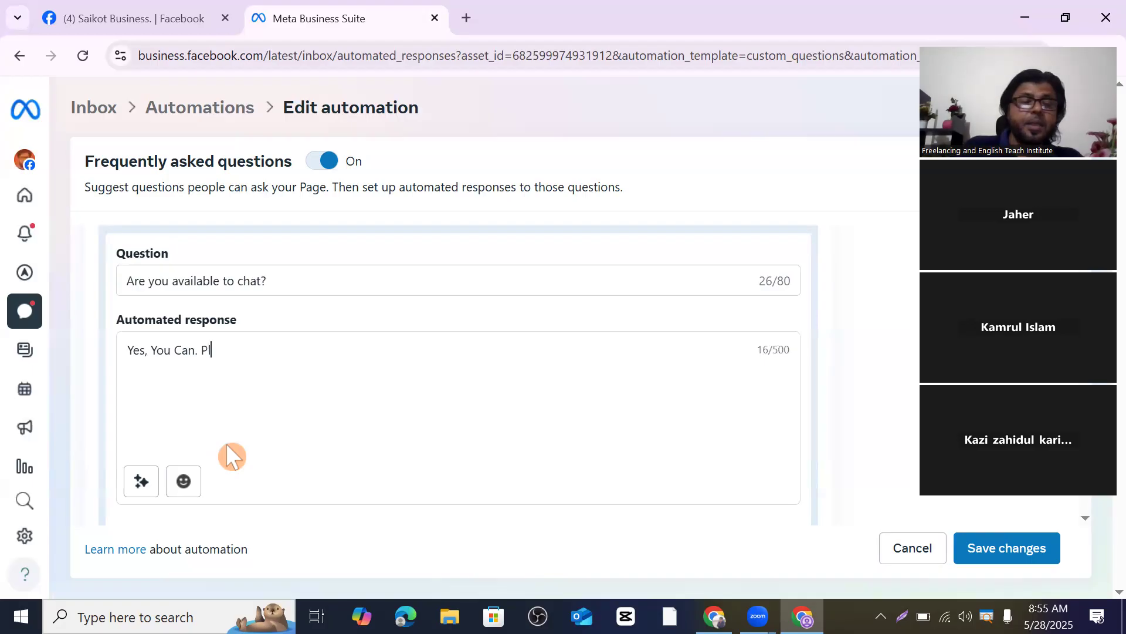
type("ease")
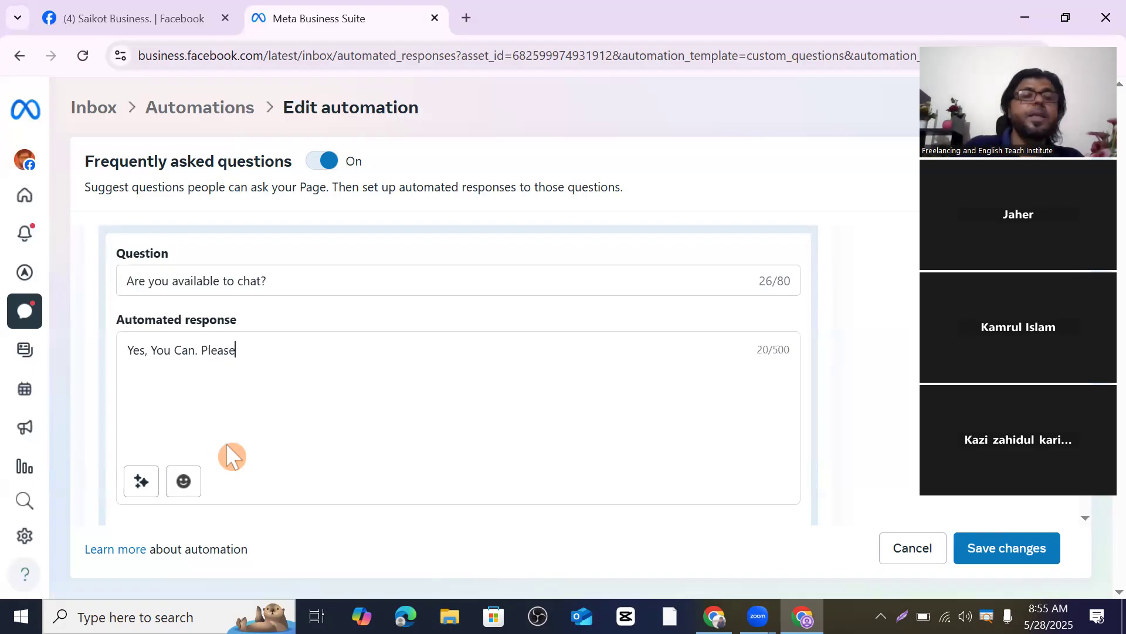
type(" You")
type(" Ph")
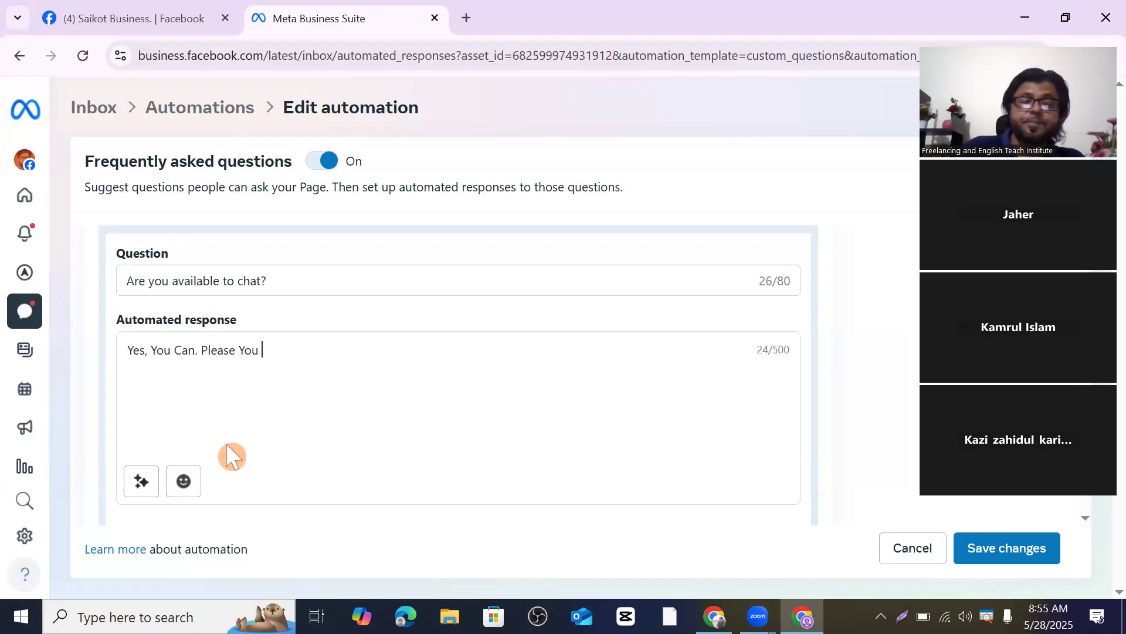
type("o")
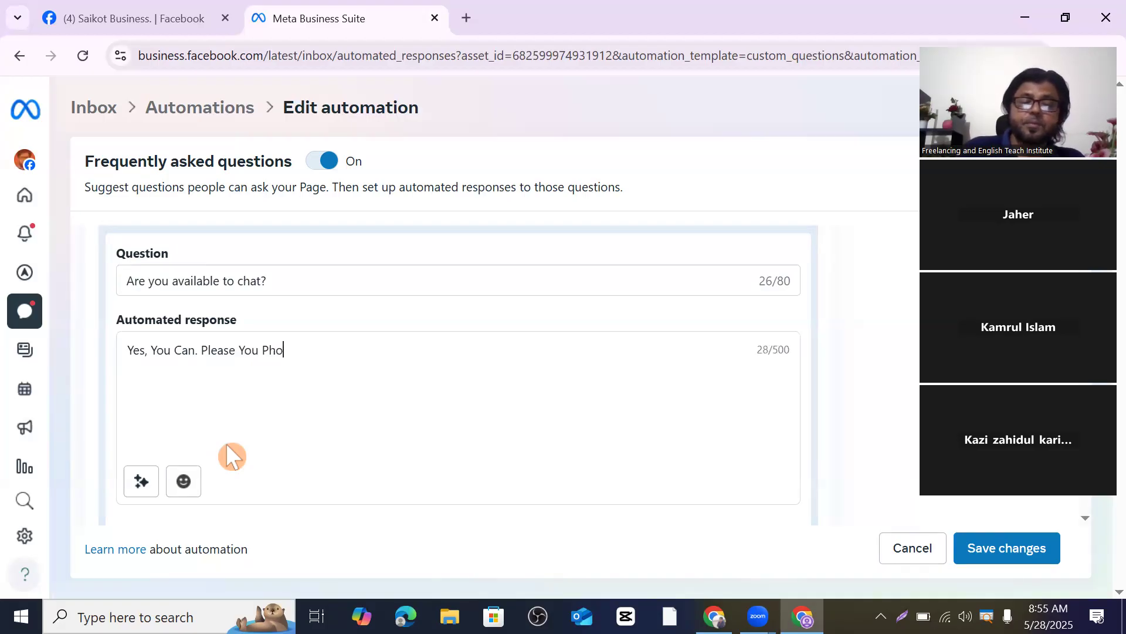
type("ne Num")
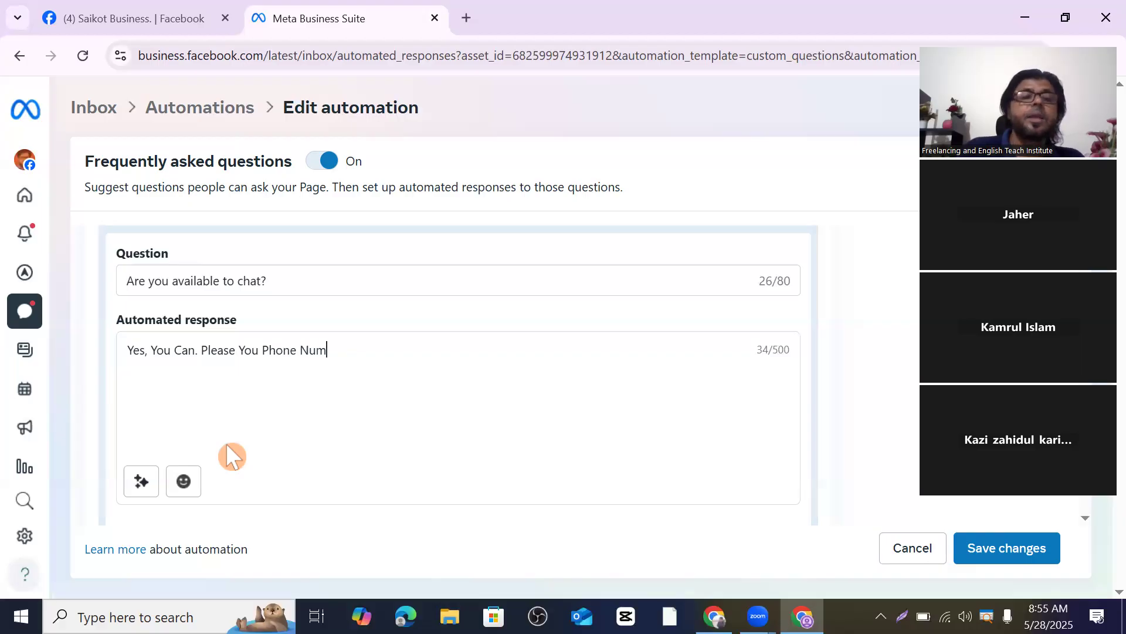
type(".")
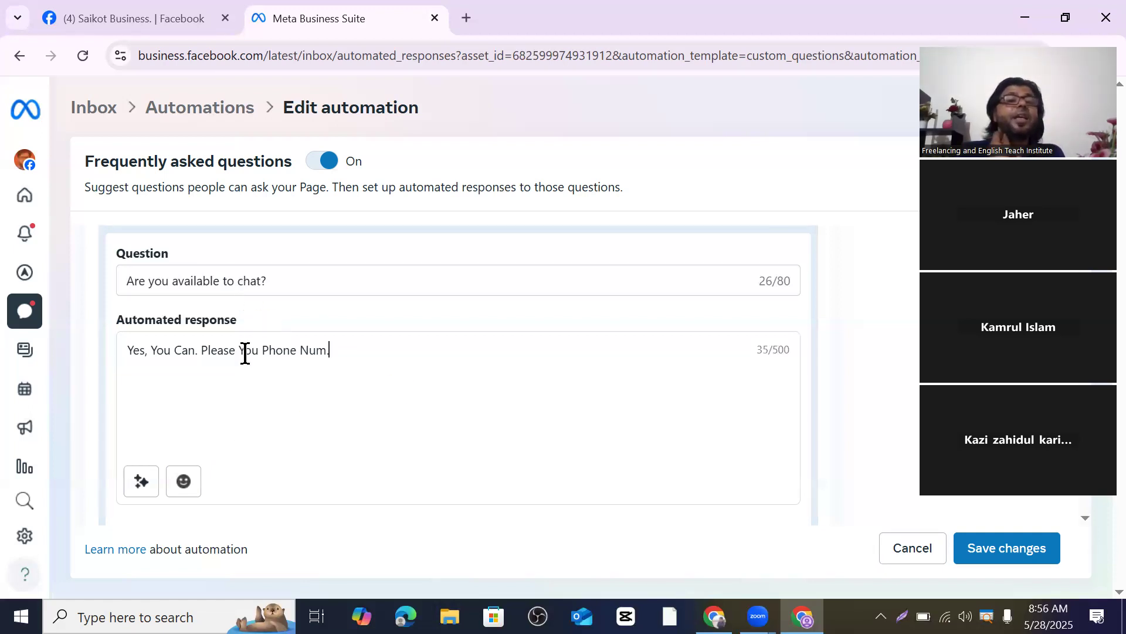
scroll(227, 375, "down", 5)
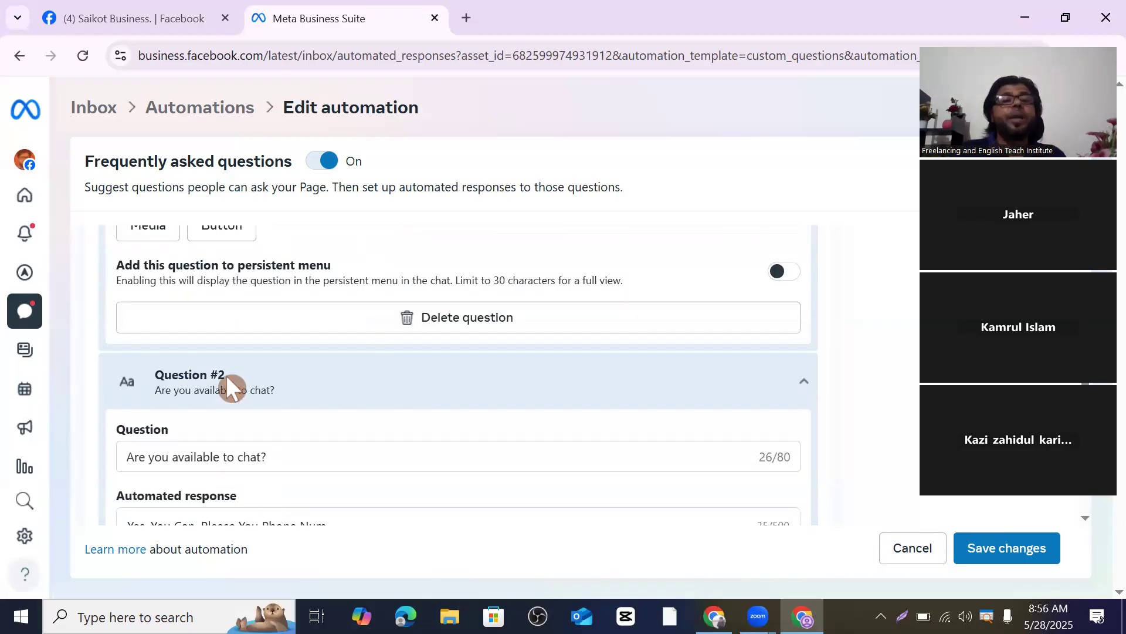
Add a third question to the frequently asked questions below Question #2
scroll(227, 375, "up", 2)
scroll(226, 463, "down", 1)
scroll(231, 461, "up", 1)
scroll(232, 458, "down", 3)
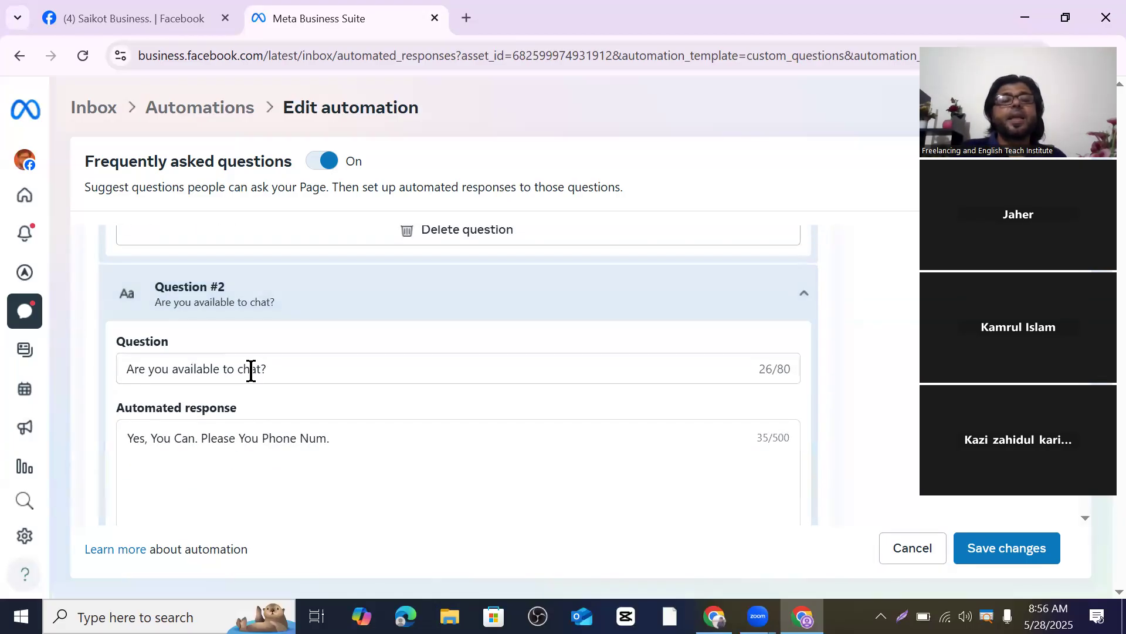
scroll(251, 370, "down", 3)
scroll(251, 370, "down", 3)
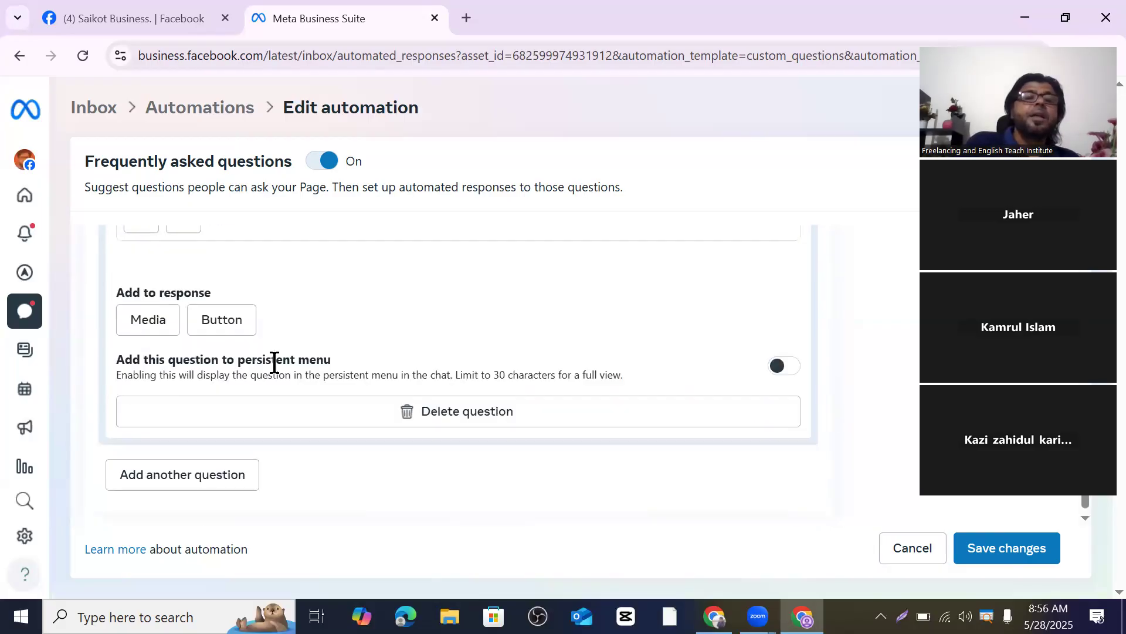
double_click(170, 480)
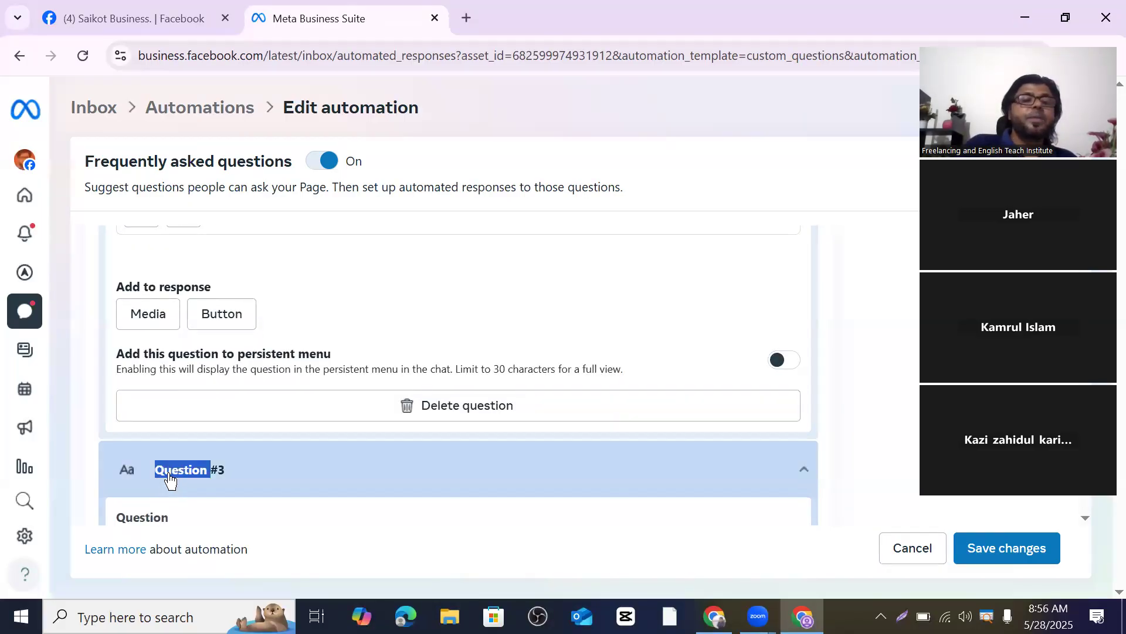
scroll(234, 508, "down", 3)
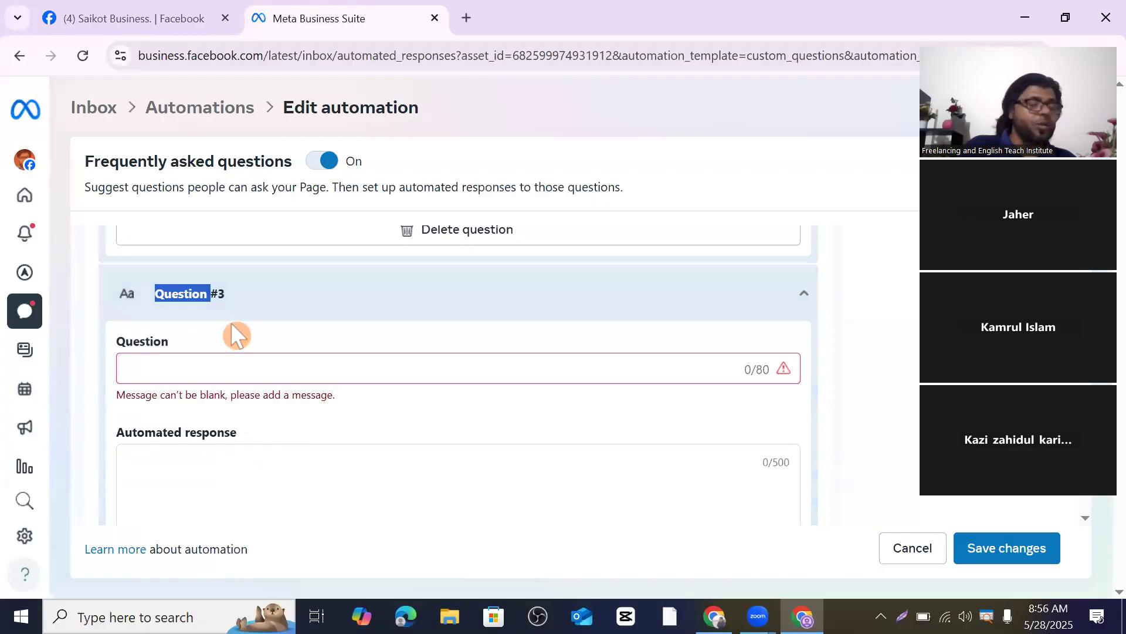
Enter "How many degine" as the beginning of the question text of Question #3
left_click(173, 375)
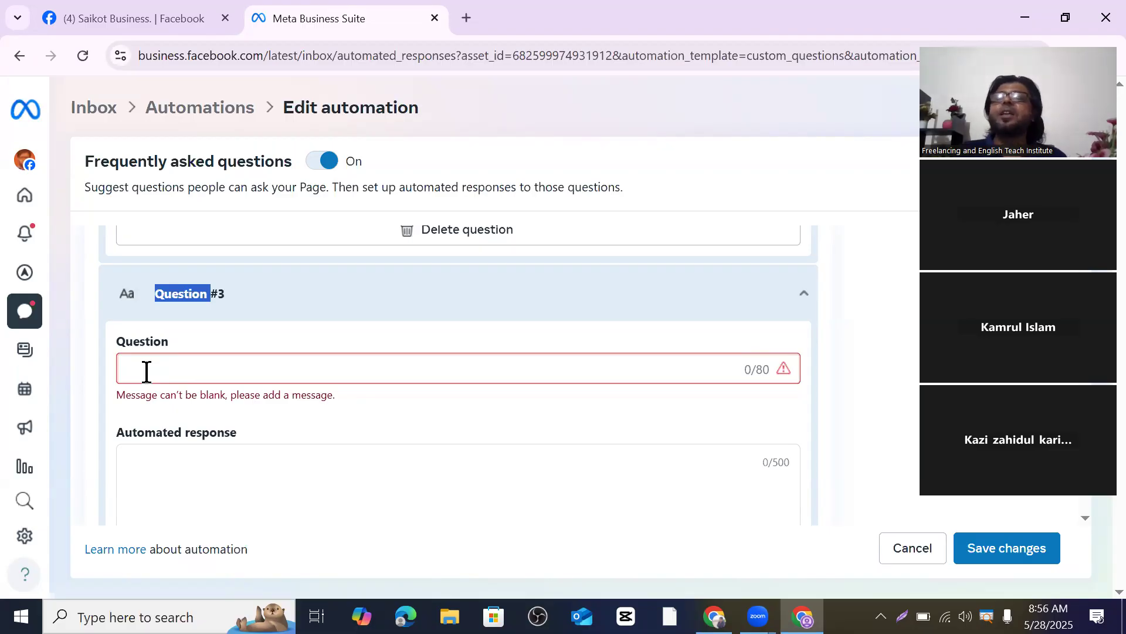
key("shift+Tab")
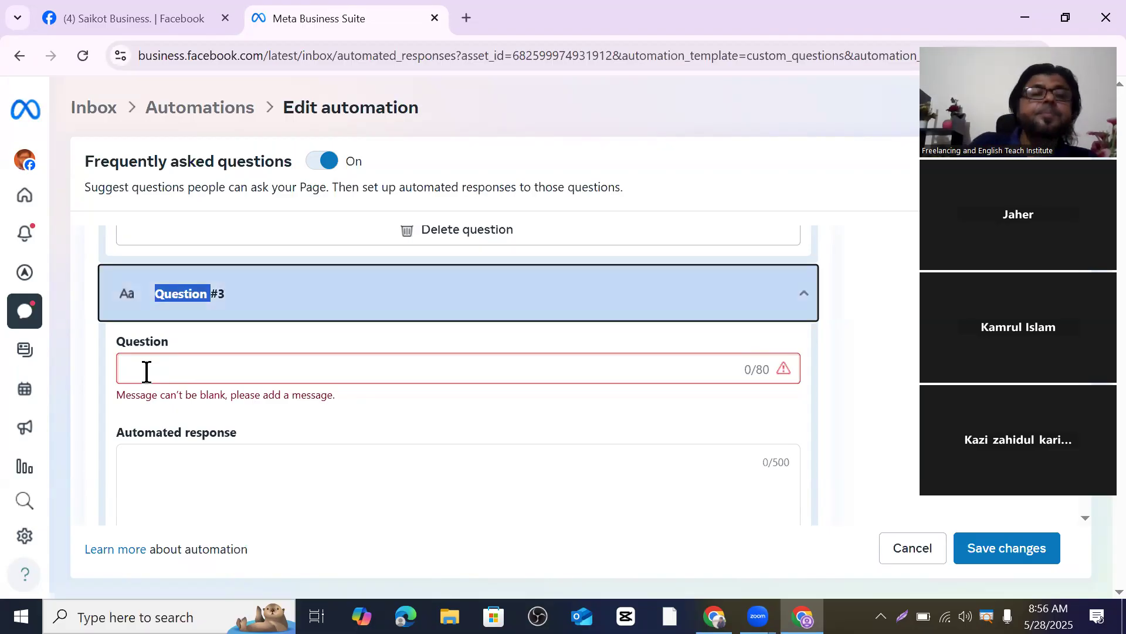
left_click(147, 371)
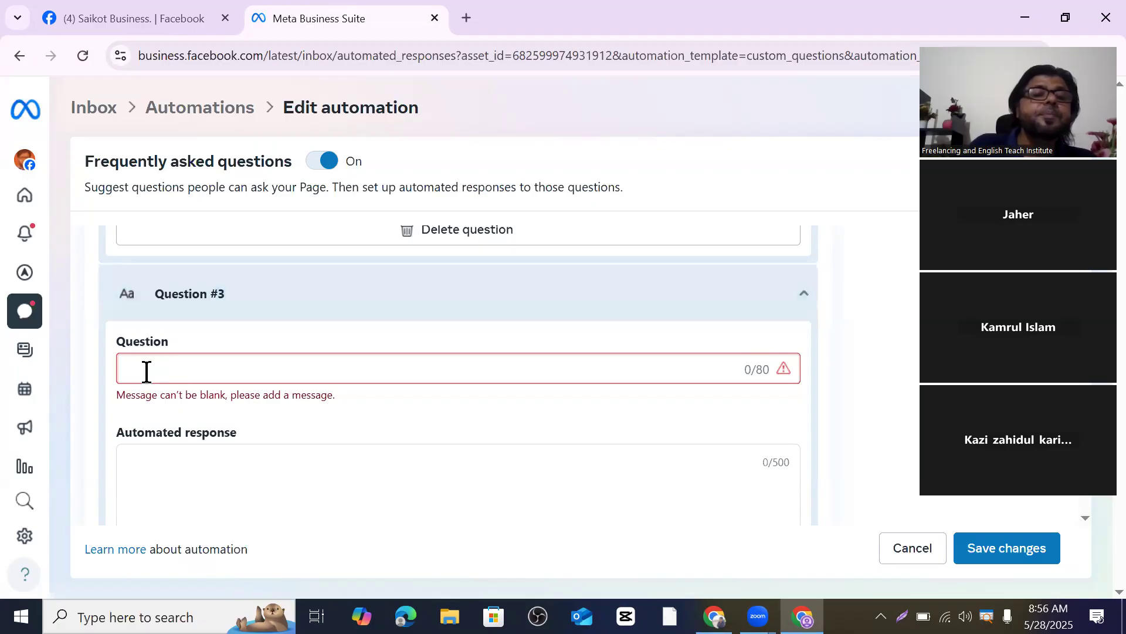
type("How many")
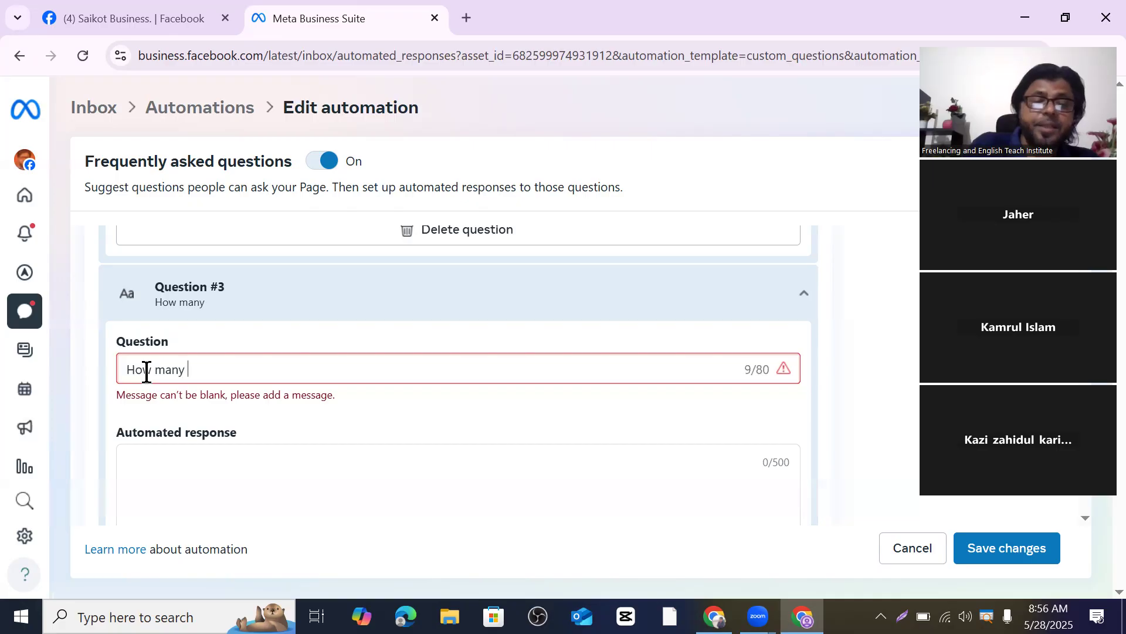
type("d")
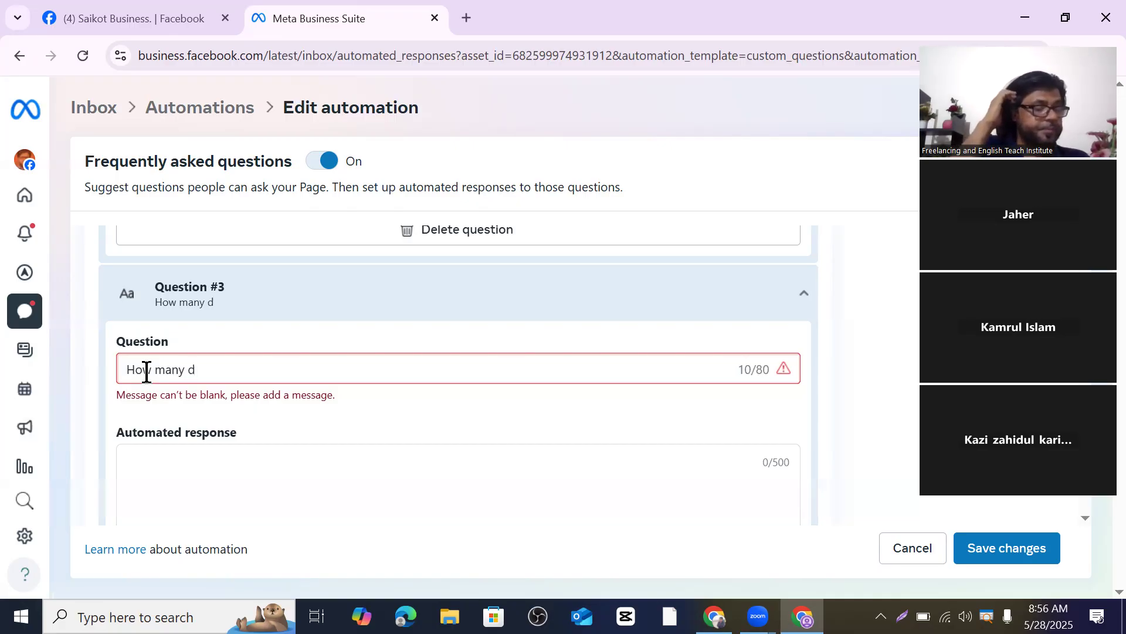
type("e")
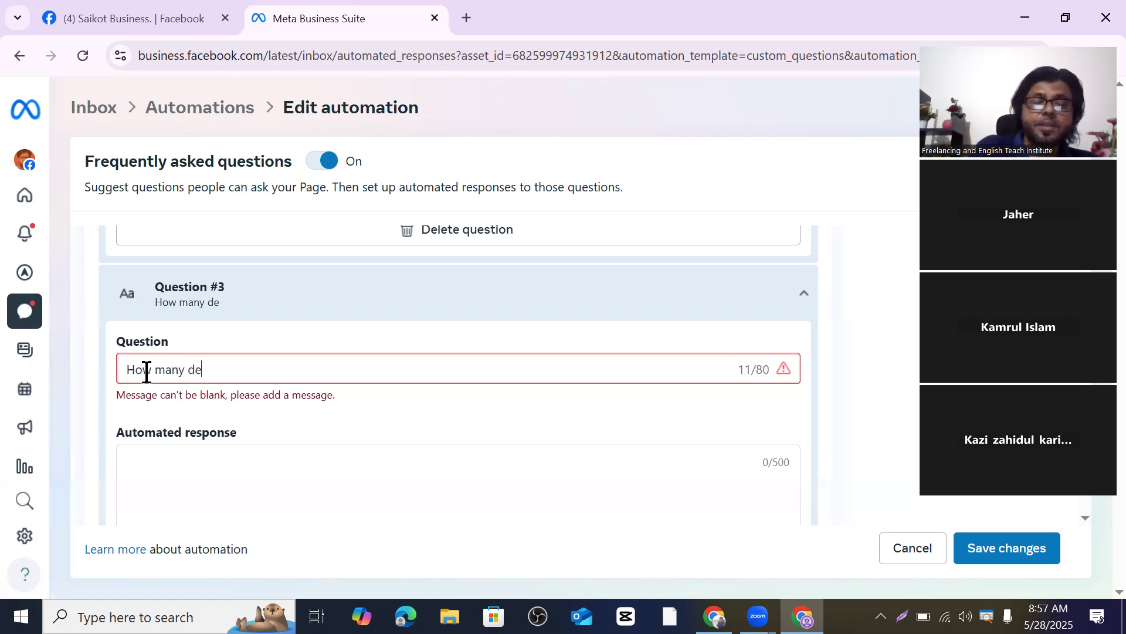
type("gin")
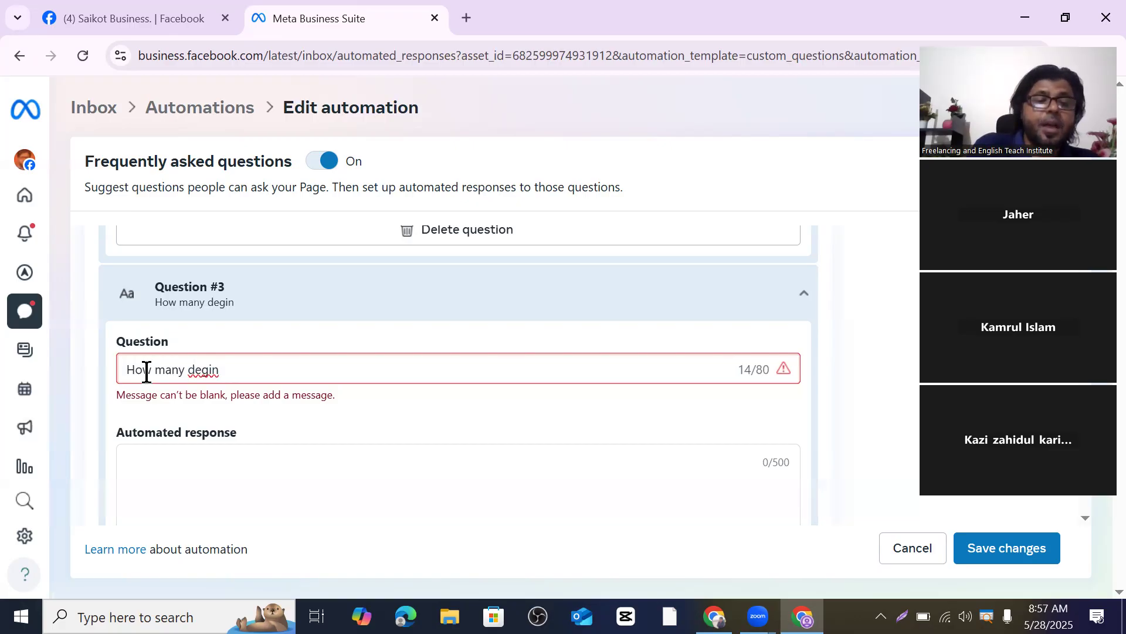
type("e")
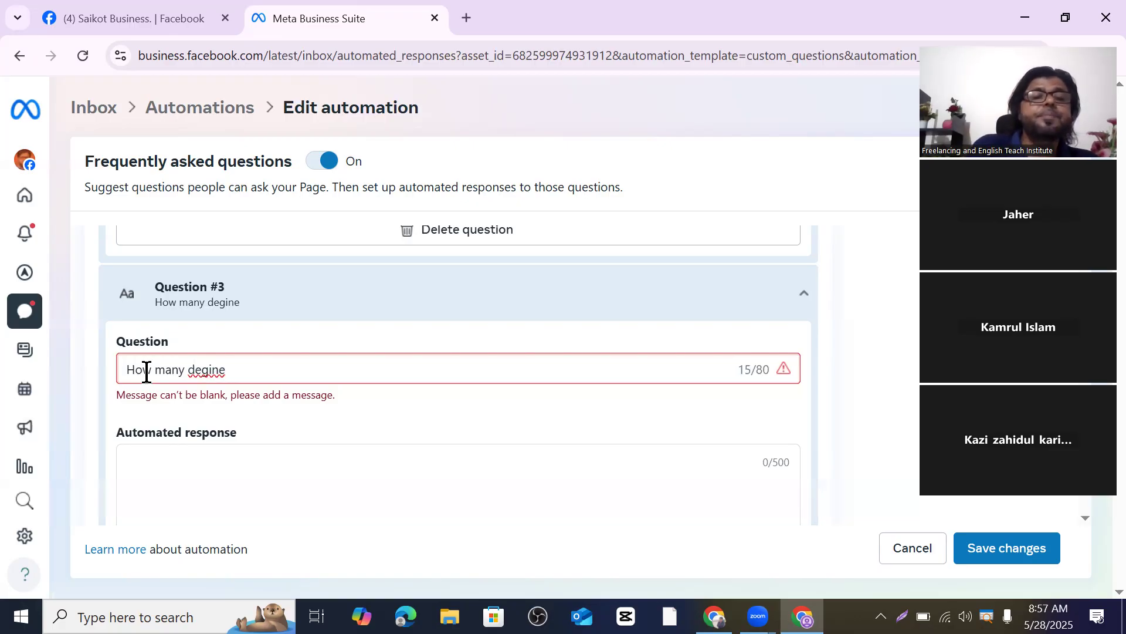
Correct the misspelled last word in Question #3 to the suggested spelling "deign"
key("BackSpace")
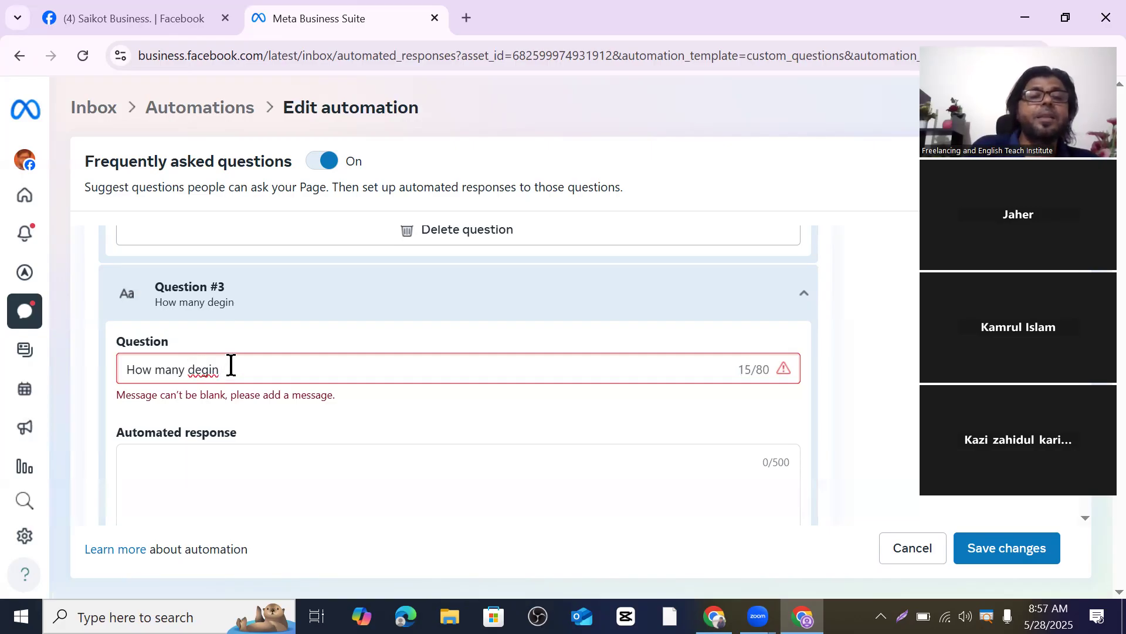
right_click(207, 370)
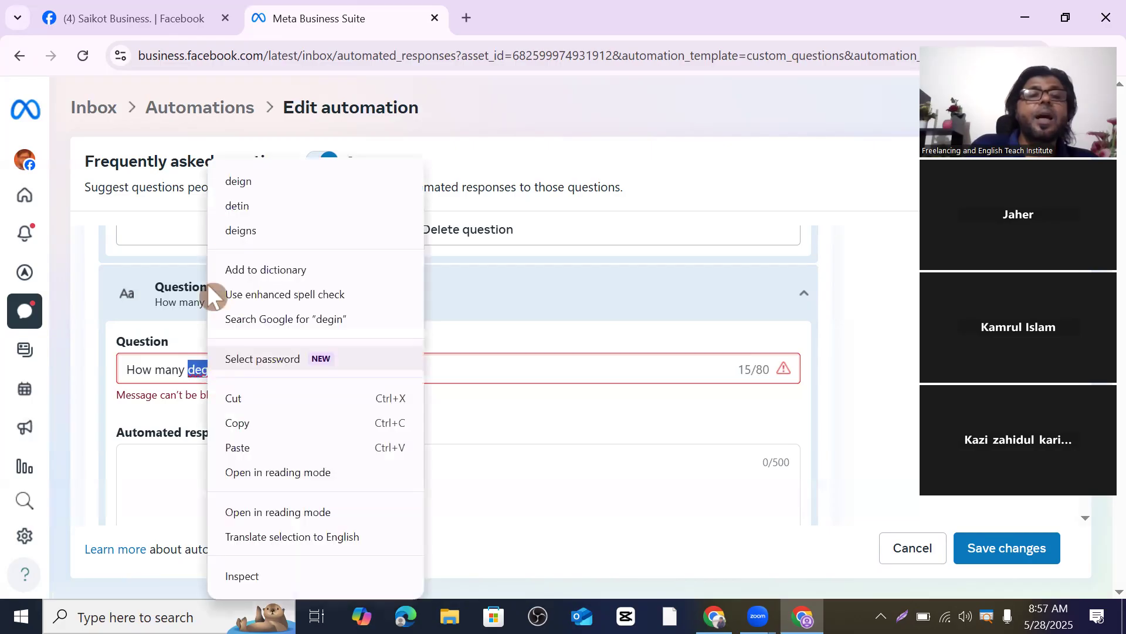
left_click(248, 184)
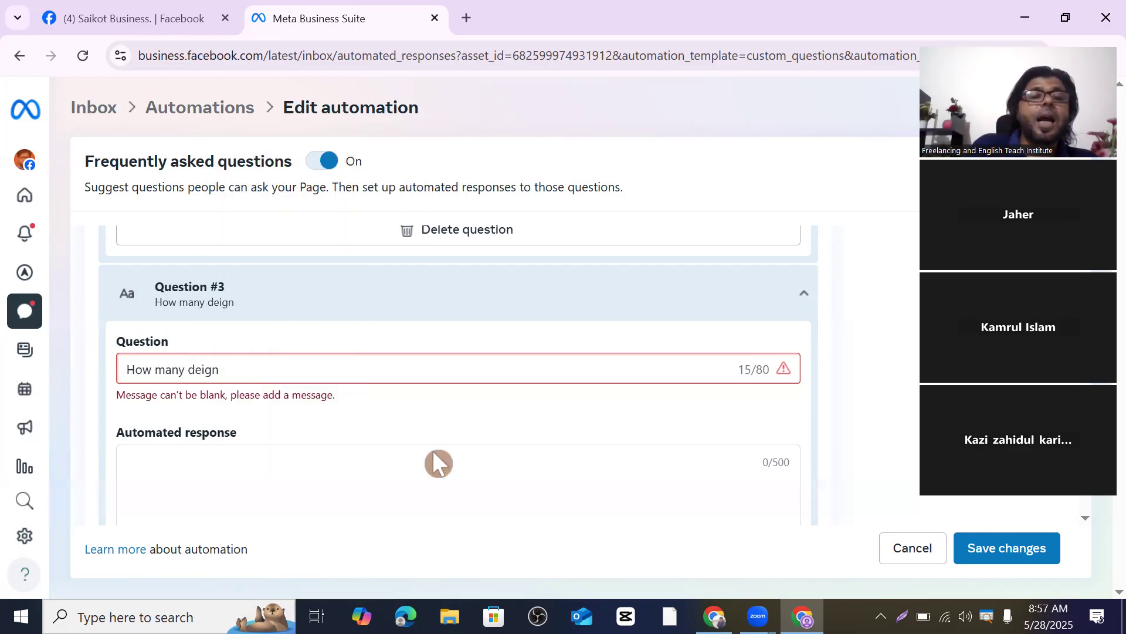
Complete the question text of Question #3 by adding "are aviaible?" after "How many deign"
type("are ")
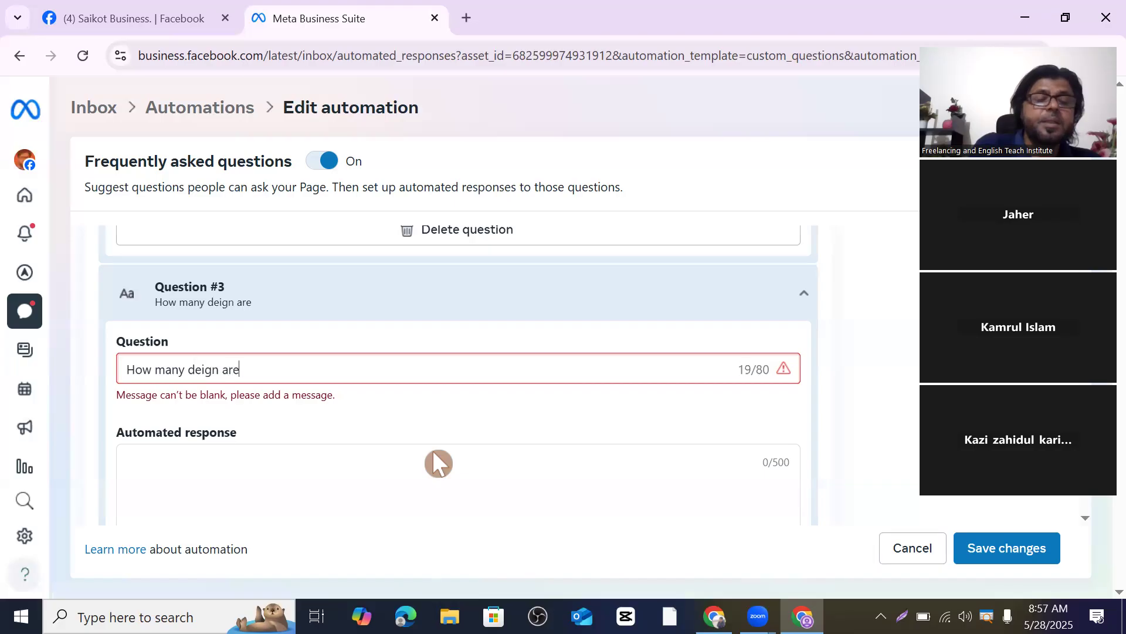
type("a")
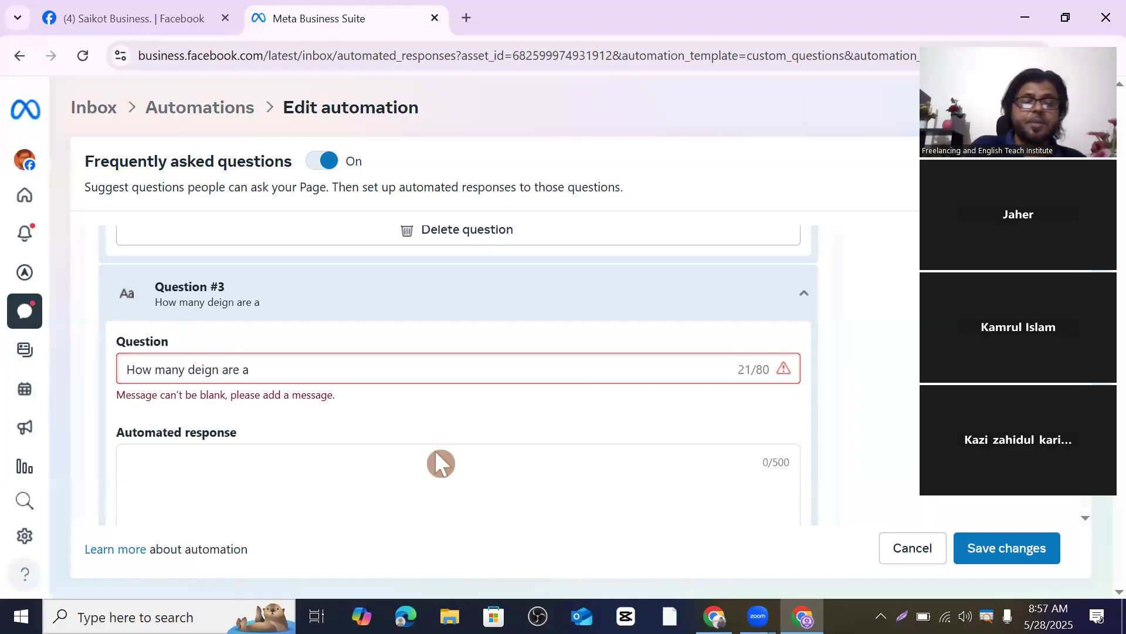
type("v")
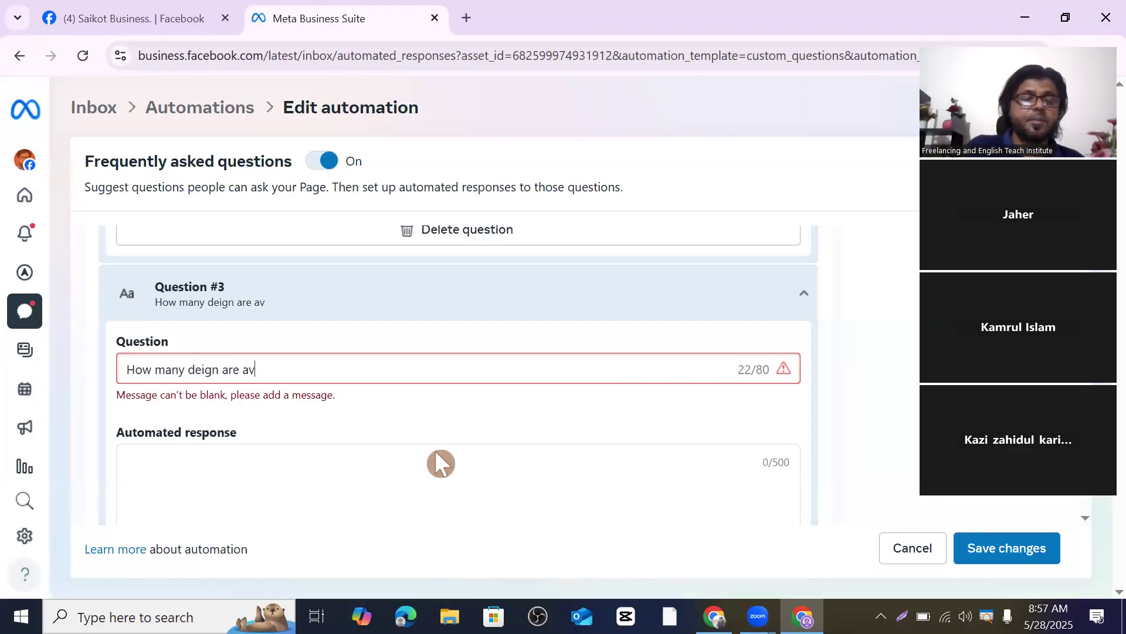
type("i")
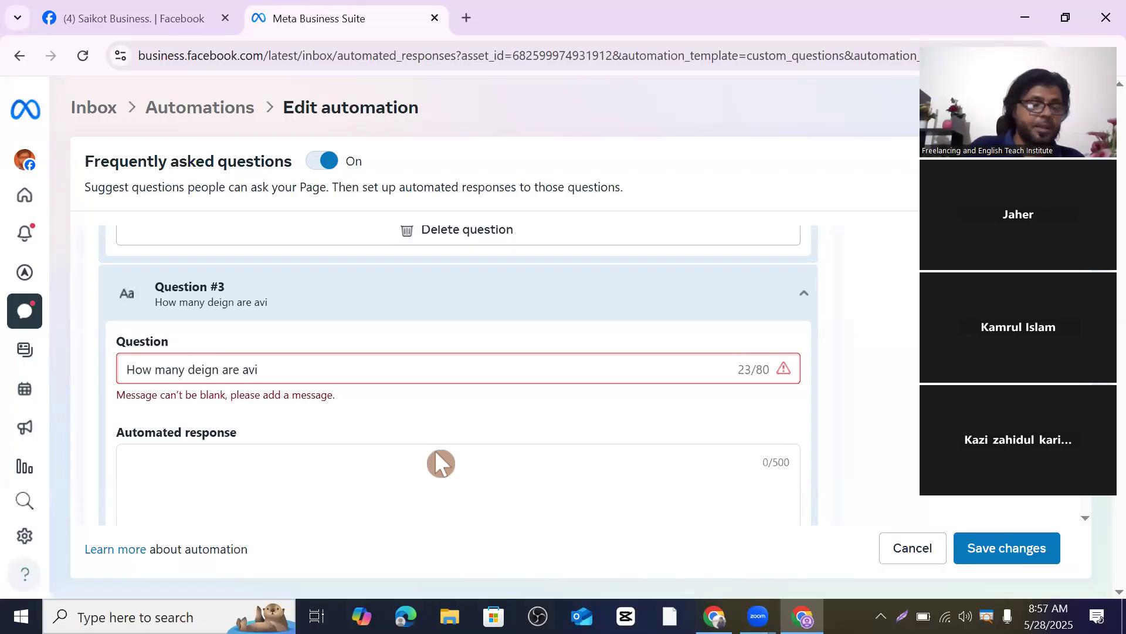
type("a")
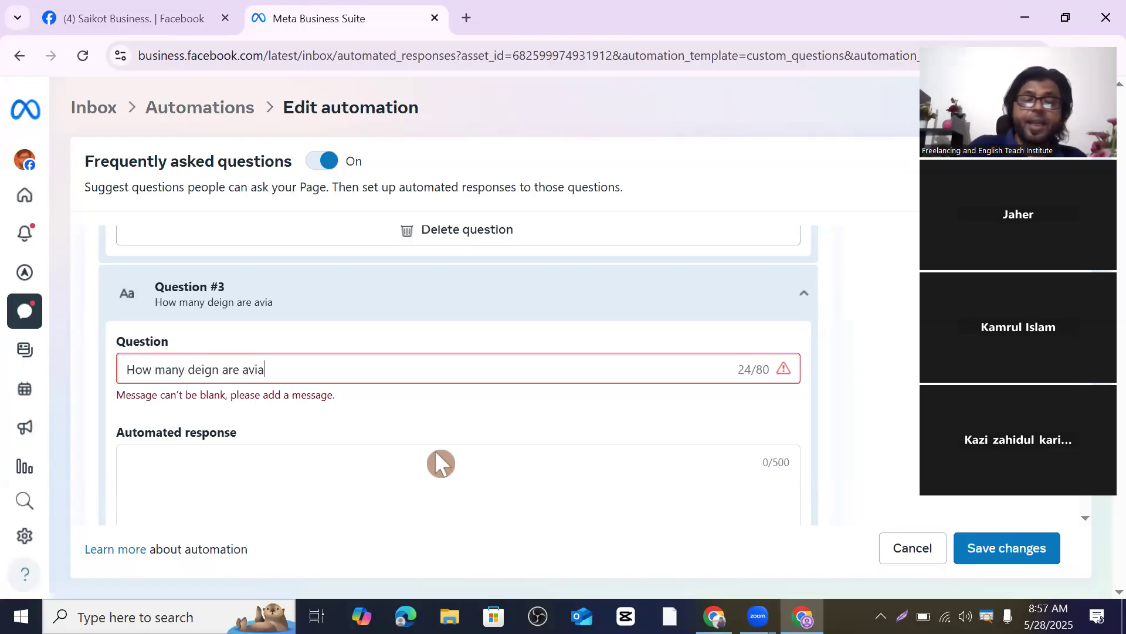
type("ible")
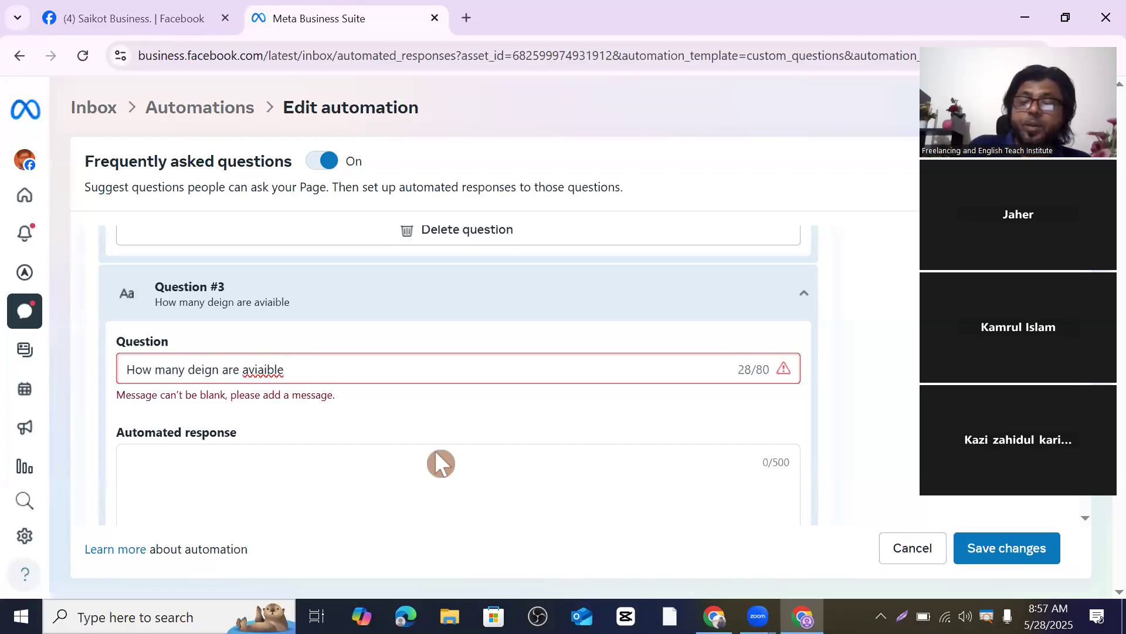
type("?")
Start the automated response for Question #3 with "We have many deign."
scroll(508, 370, "down", 3)
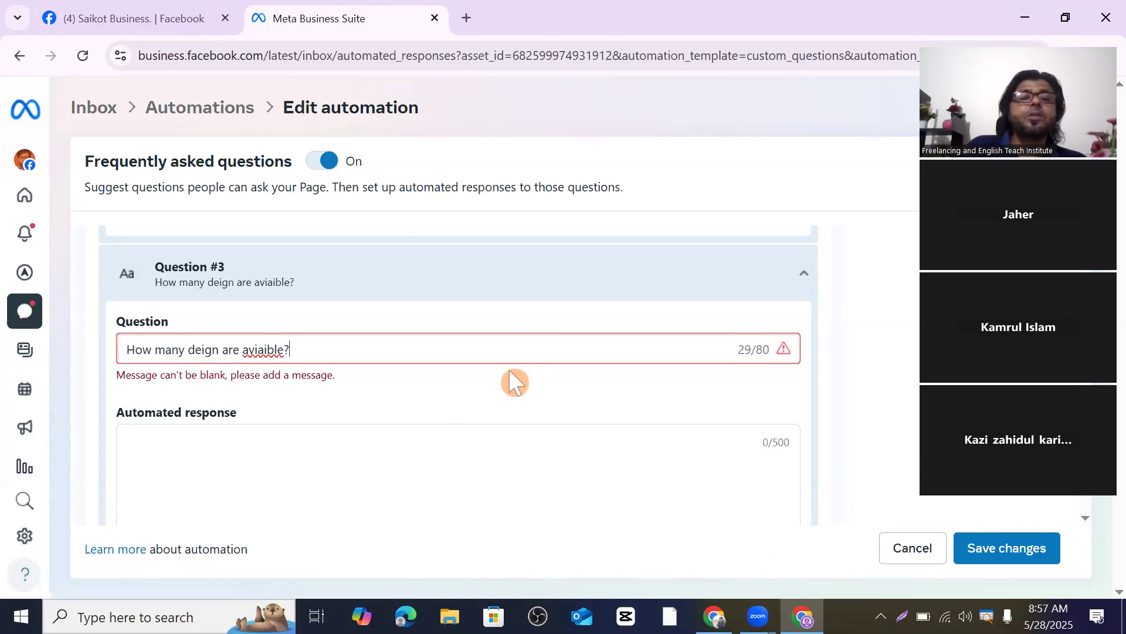
left_click(155, 302)
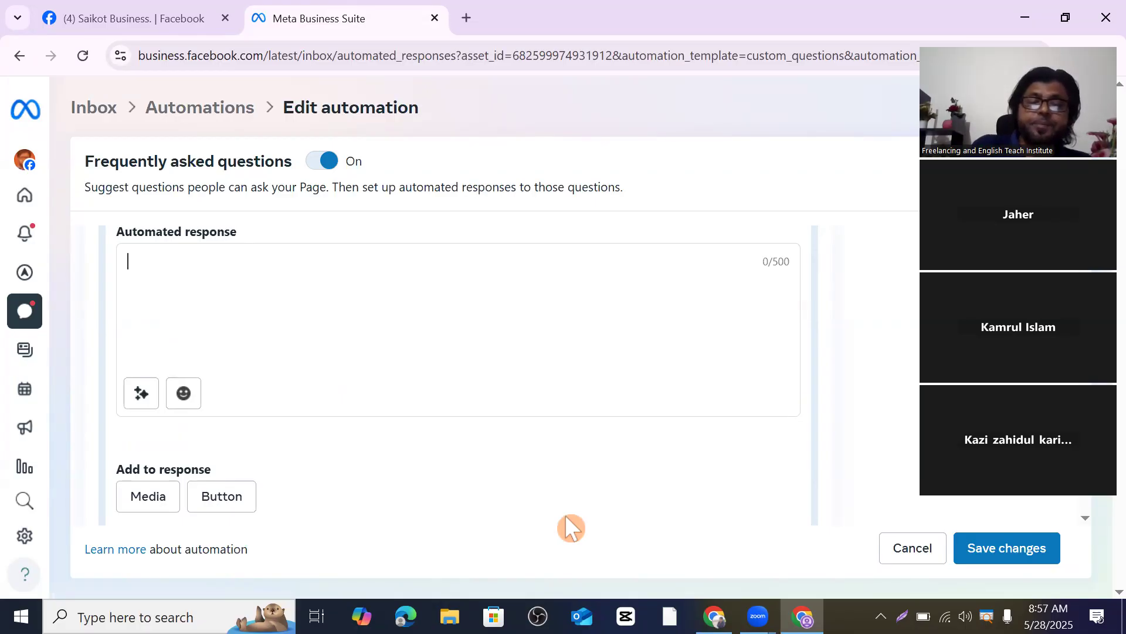
type("W")
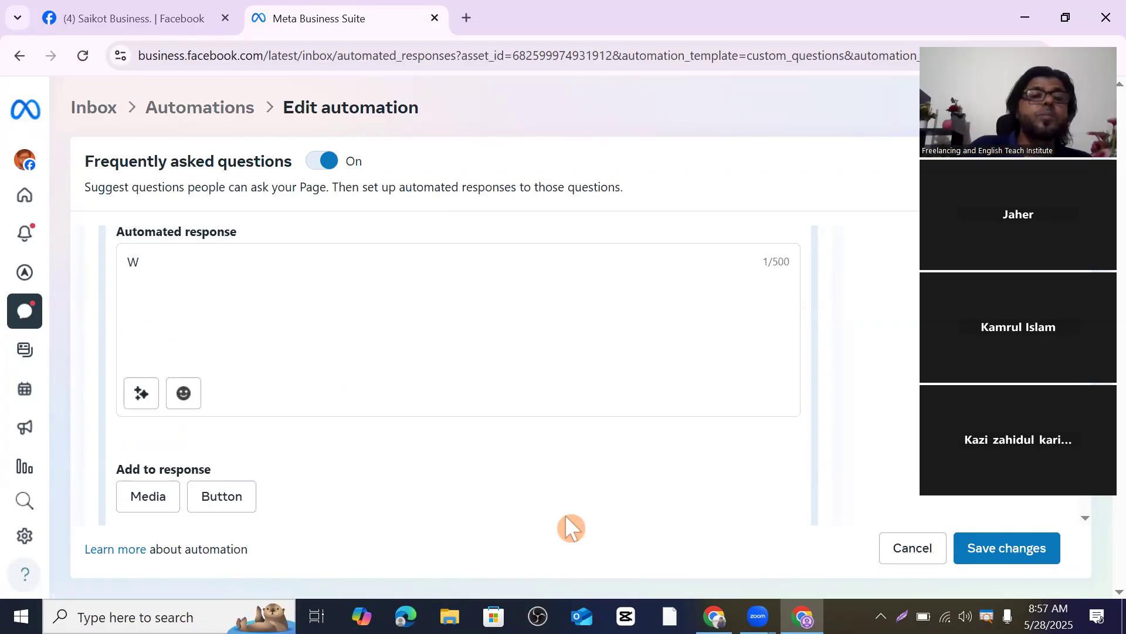
type("e h")
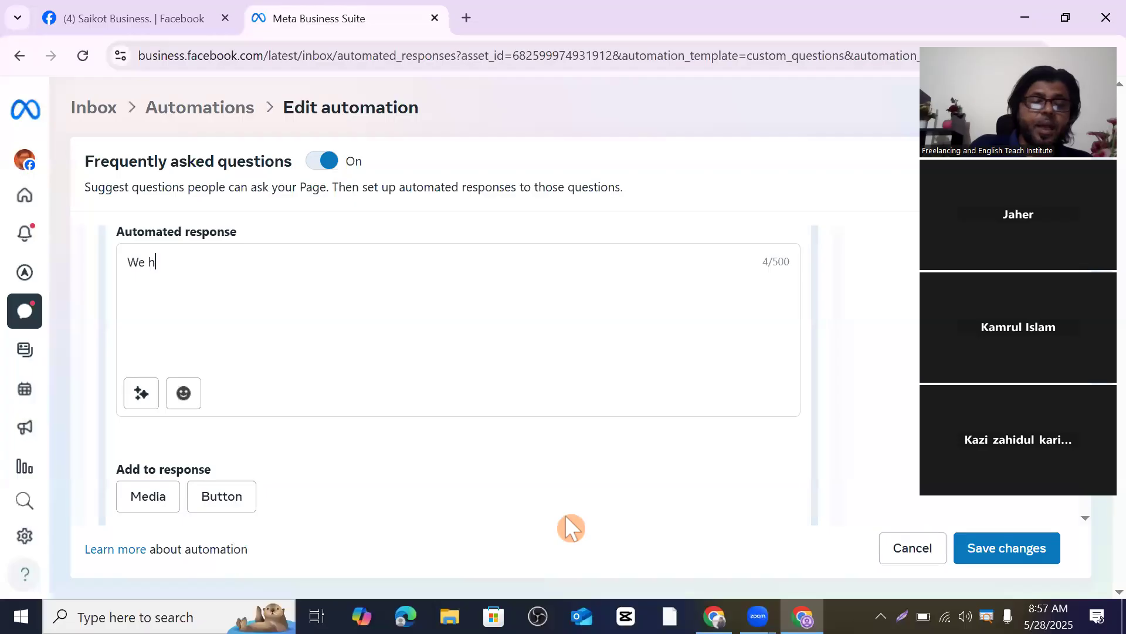
type("ave")
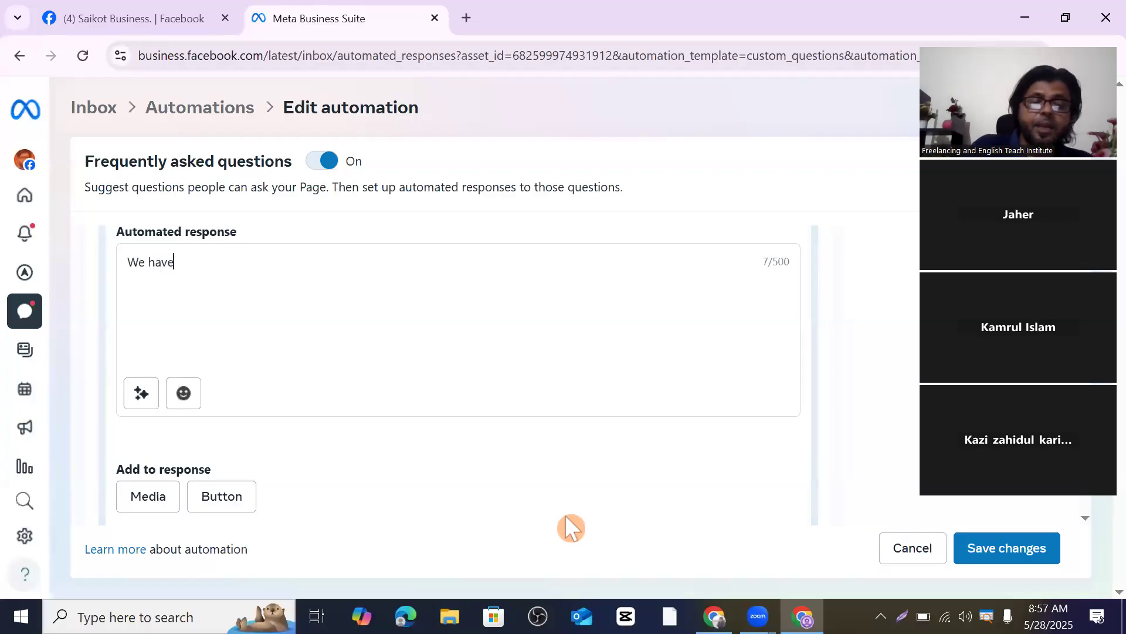
type(" ma")
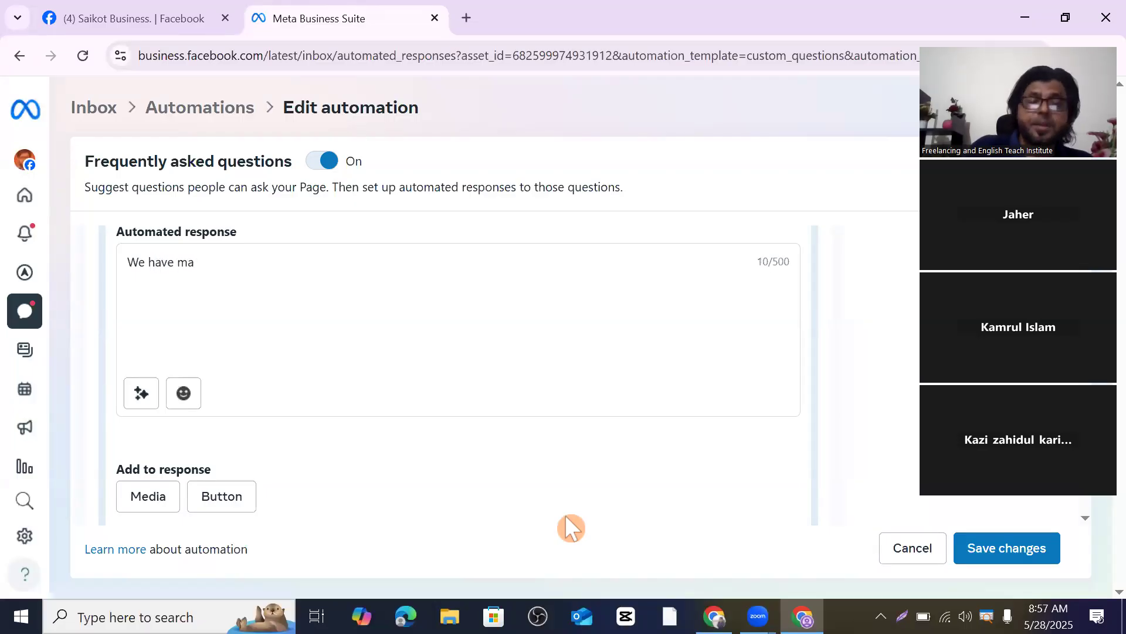
type("ny d")
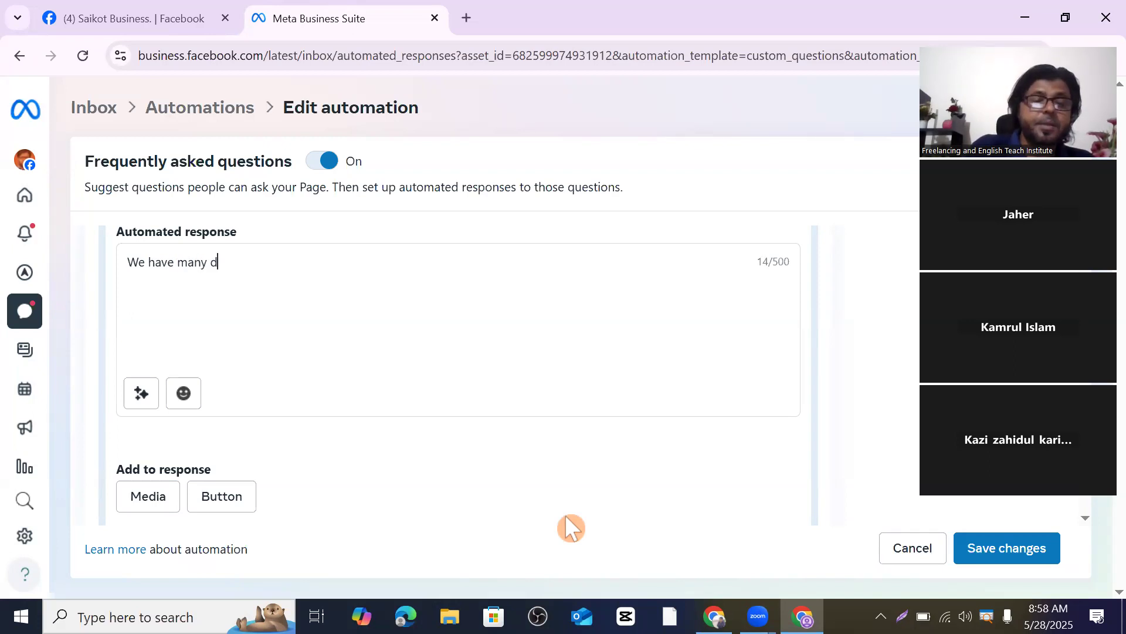
type("eign")
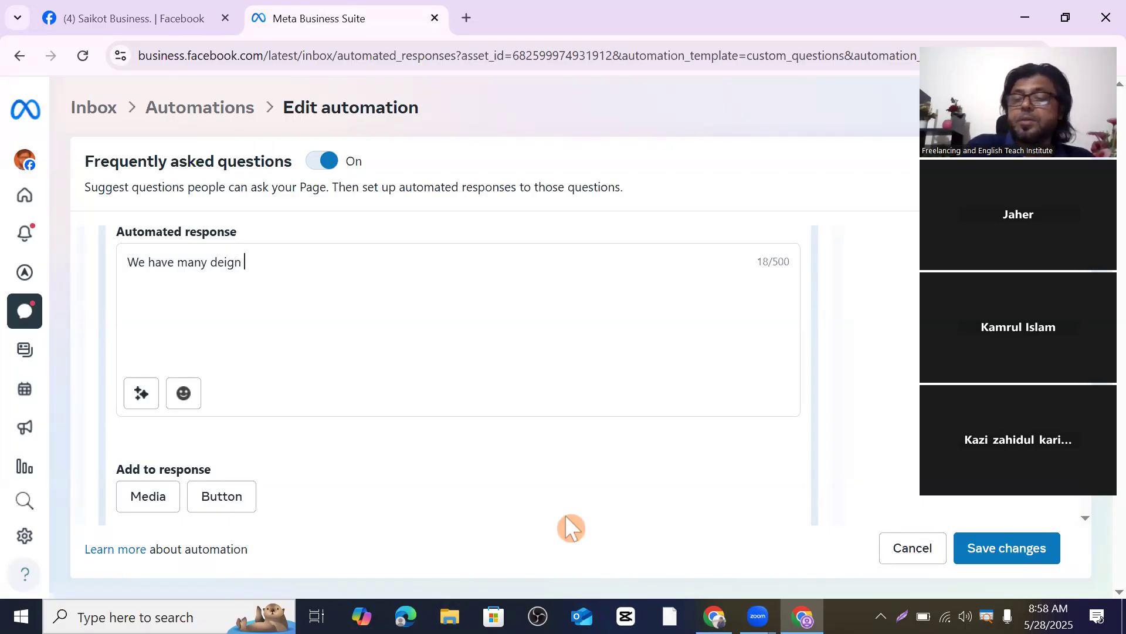
key("BackSpace")
type(".")
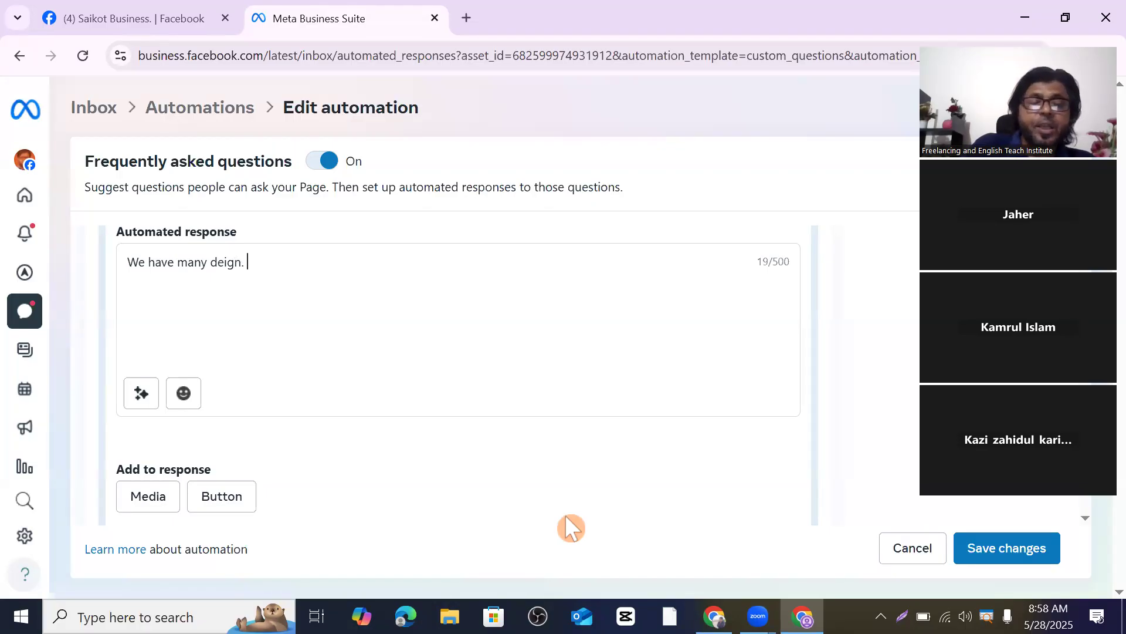
Complete the automated response for Question #3 by adding "You can visit our webpage." after the first sentence
type(" You")
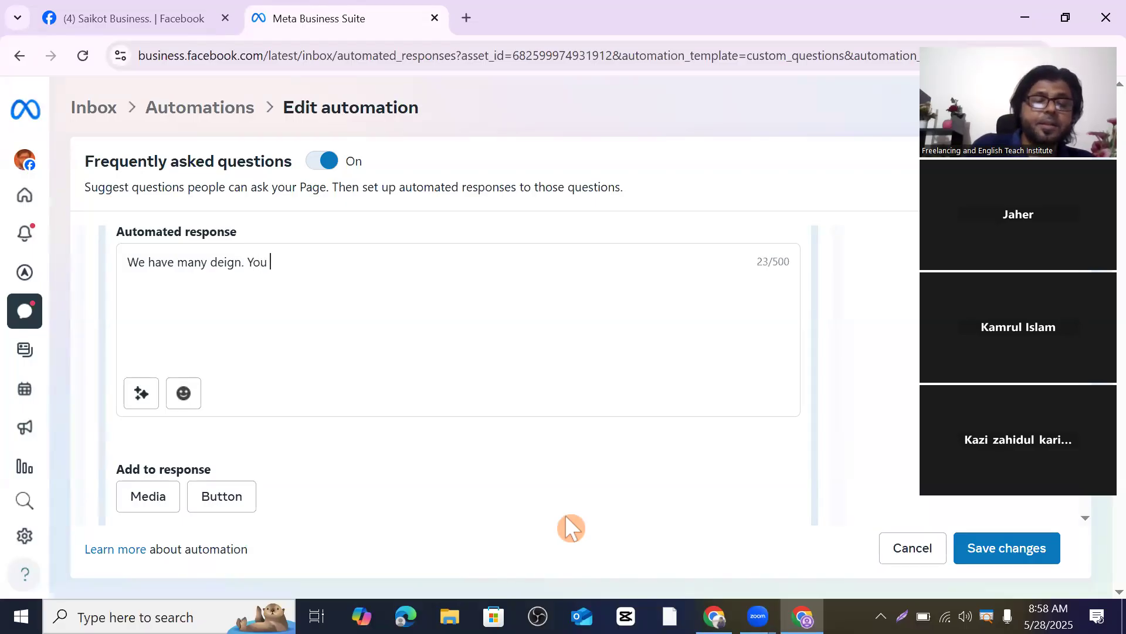
type(" c")
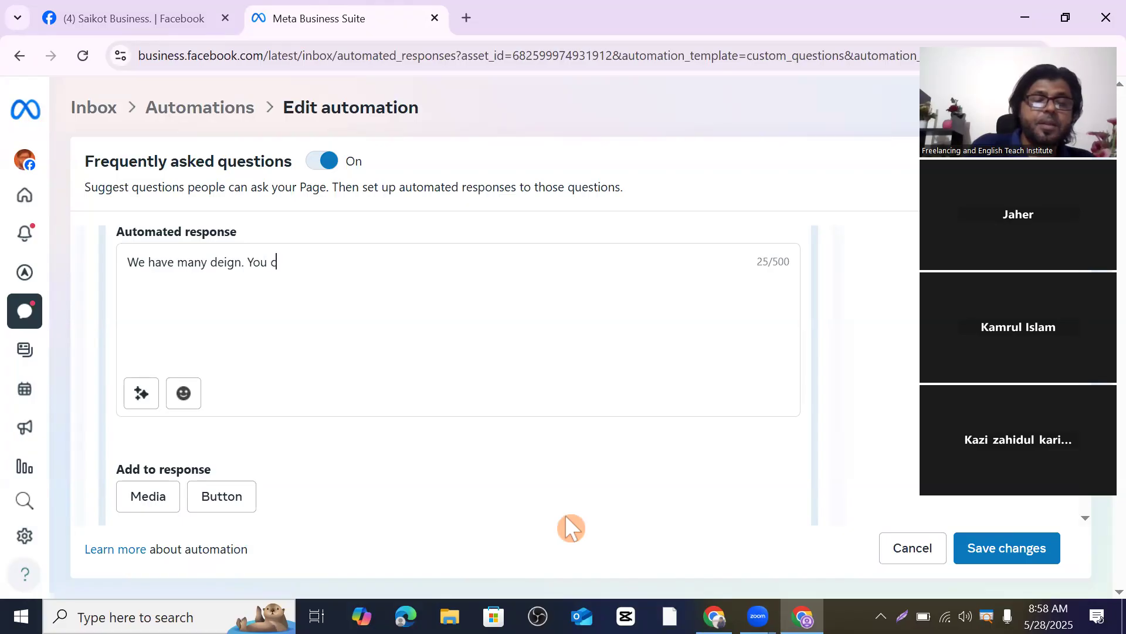
type("an v")
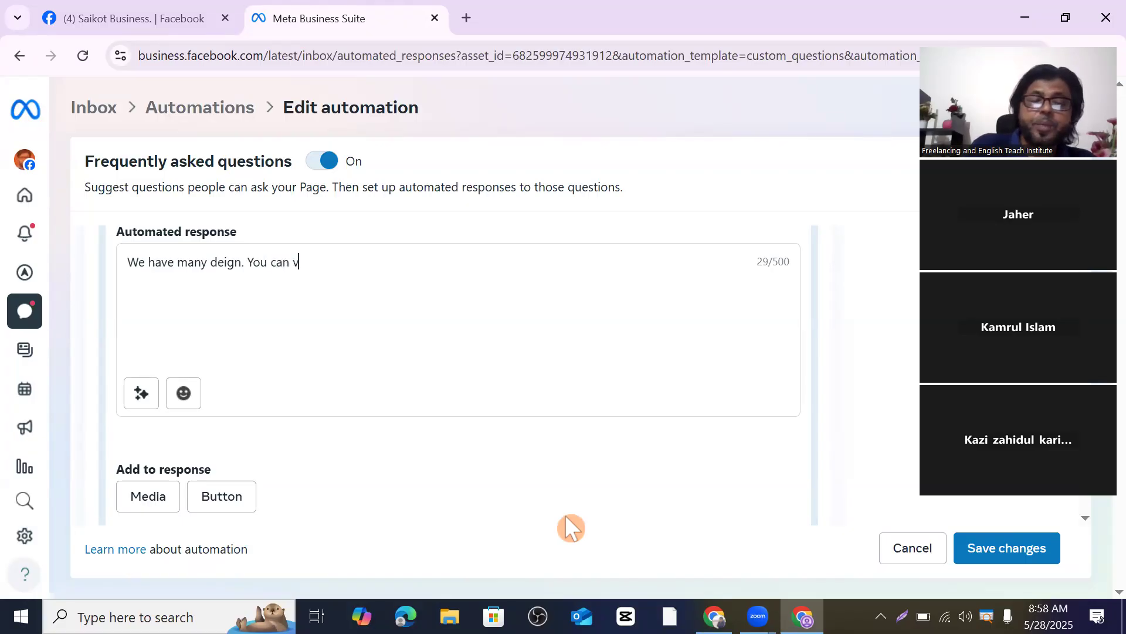
type("isit")
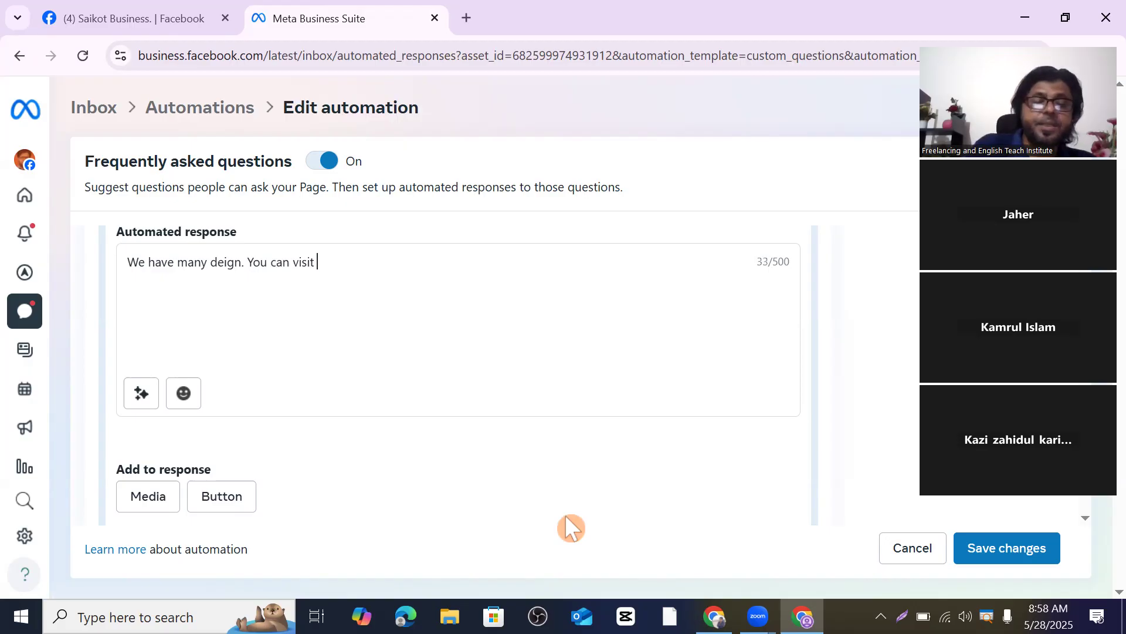
type(" o")
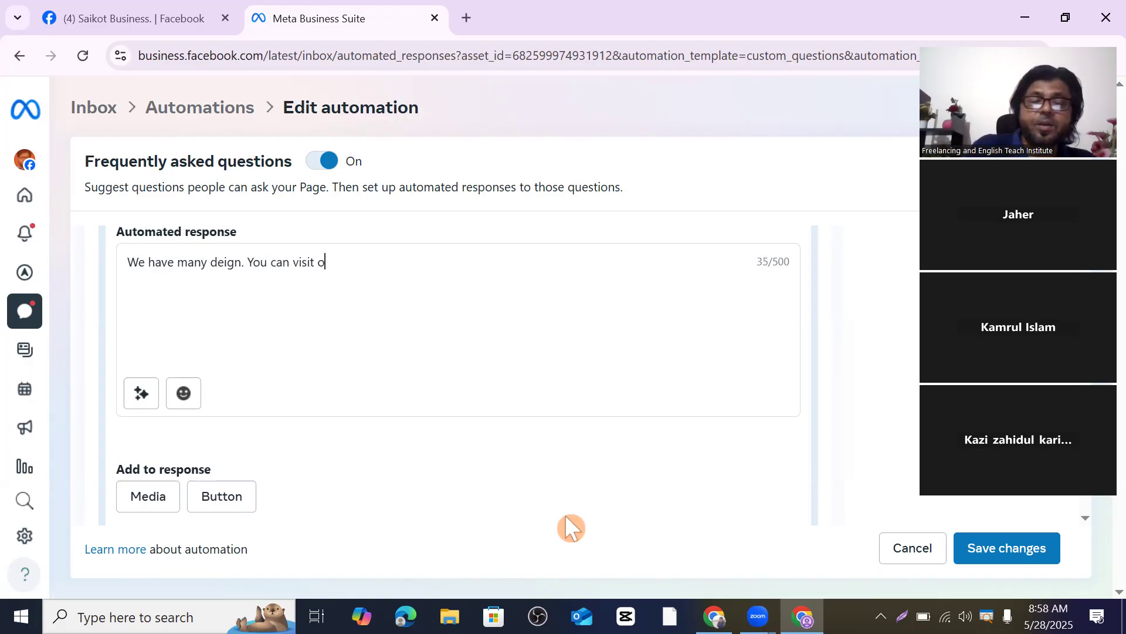
type("ur w")
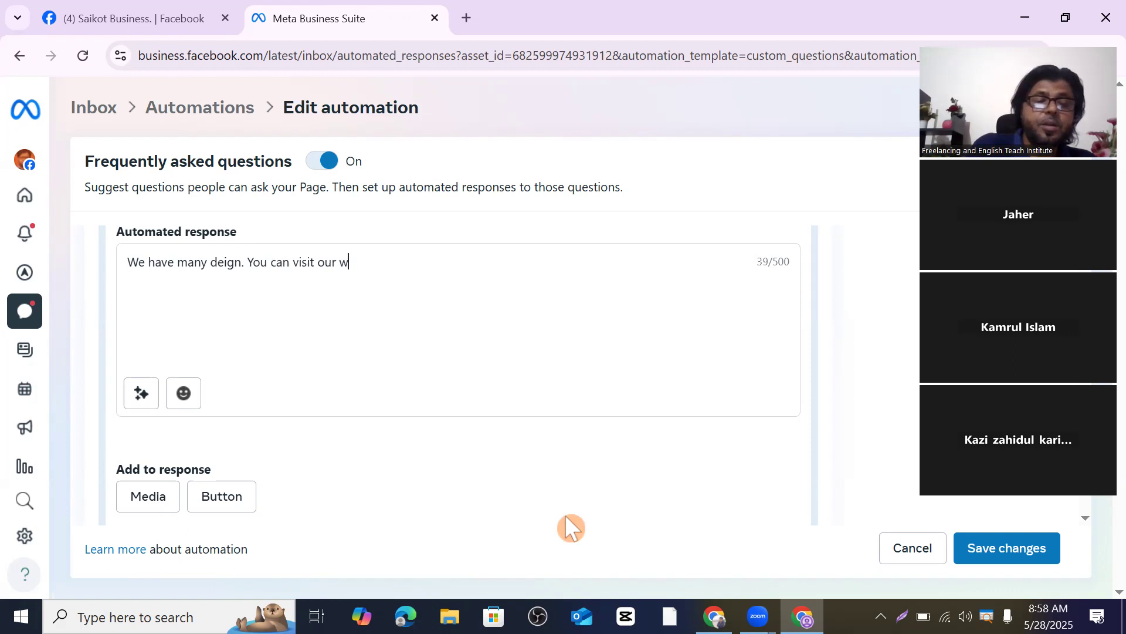
type("eb")
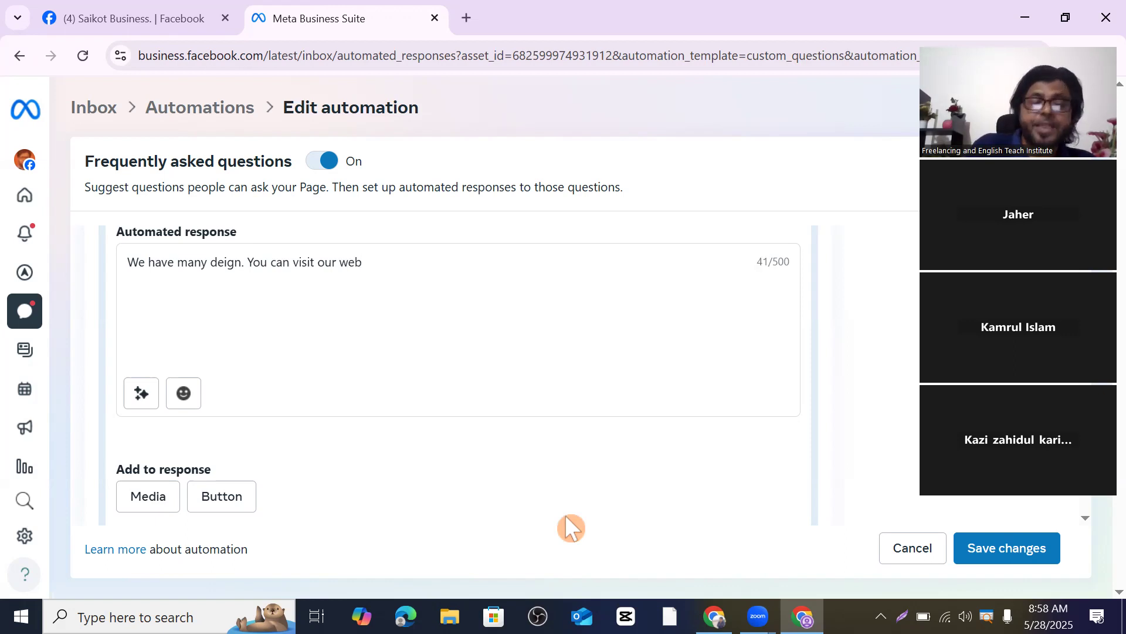
type("page")
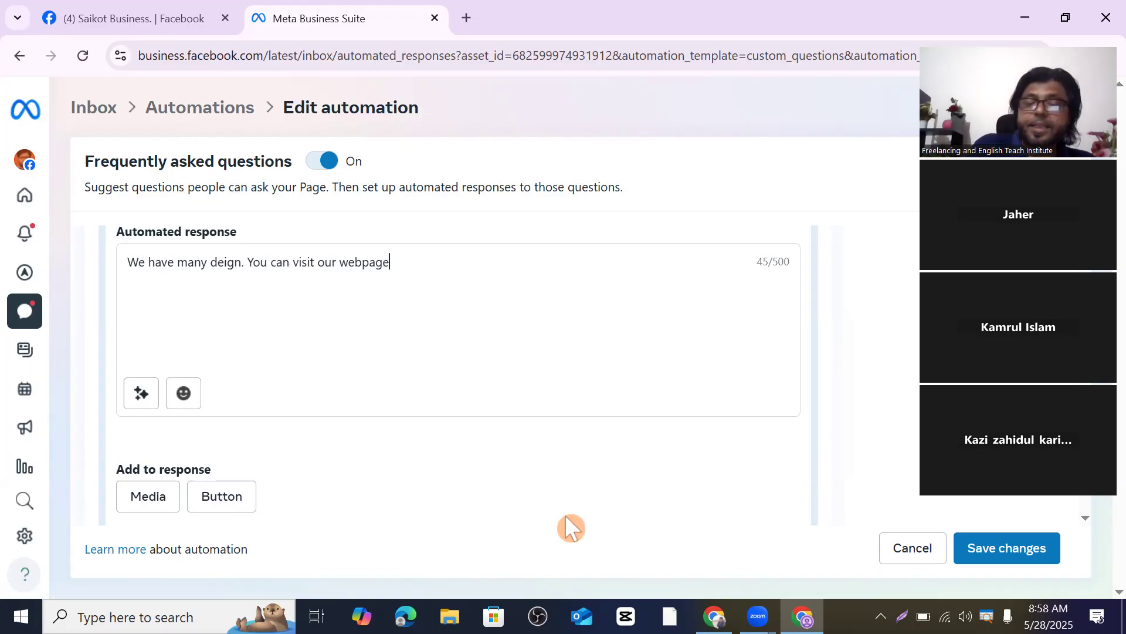
type(".")
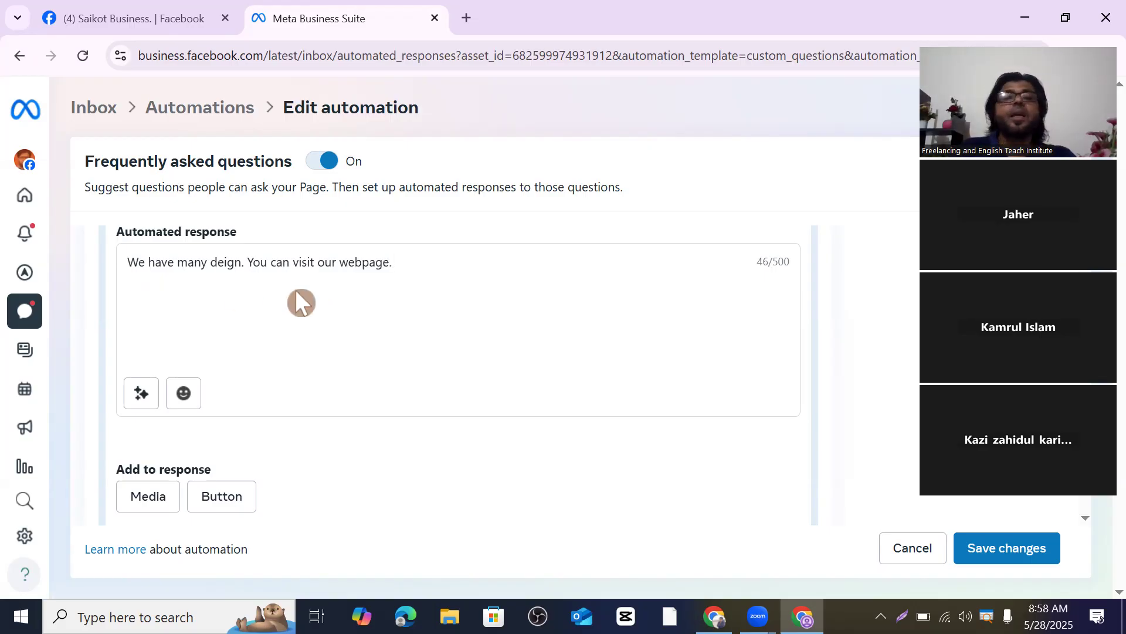
Review the entered questions and responses and save the changes to the frequently asked questions automation
scroll(301, 289, "down", 3)
scroll(459, 315, "up", 6)
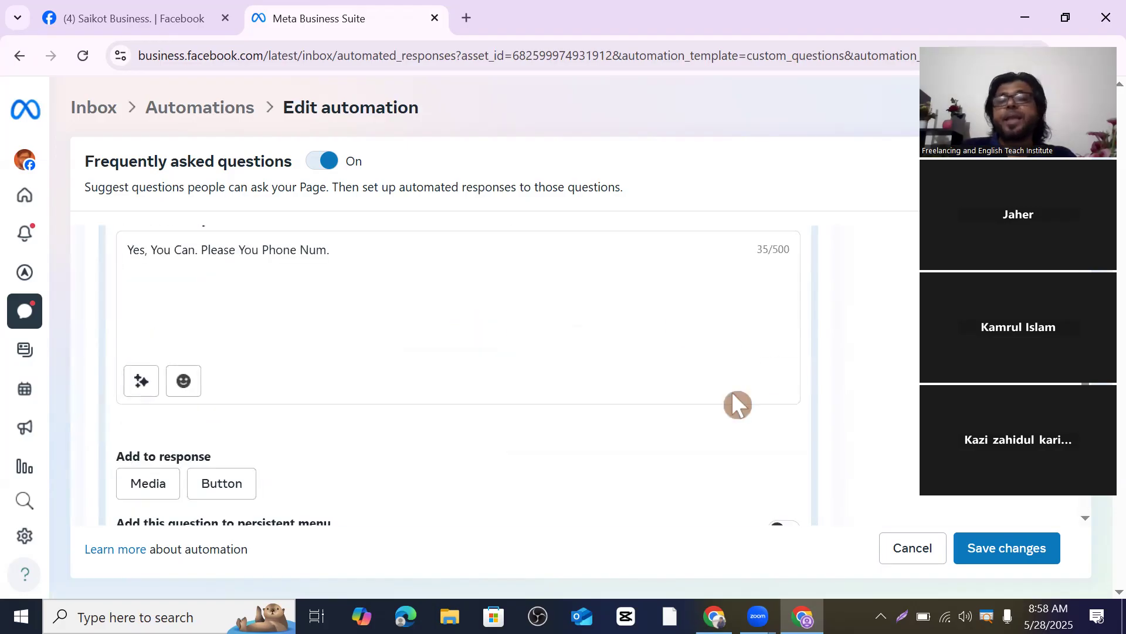
left_click(1011, 556)
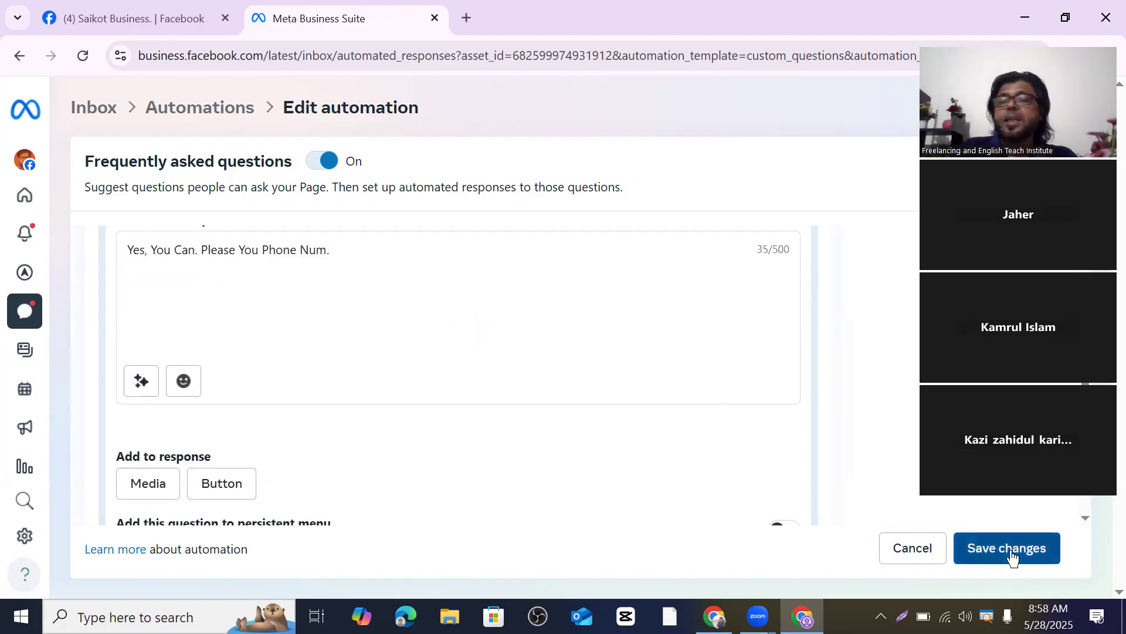